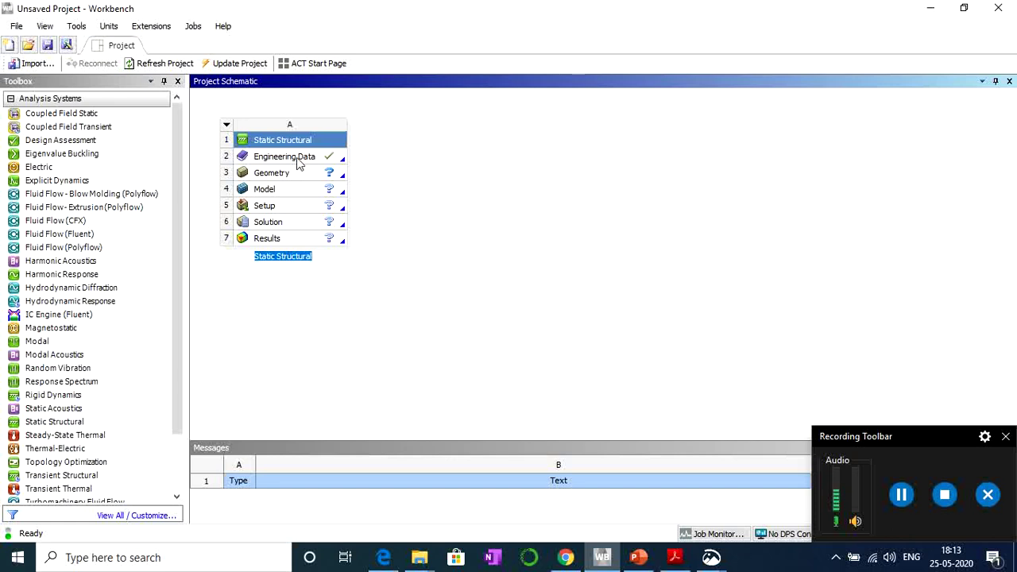
Edit the Engineering Data of the Static Structural system and add a new material named Doglas Fir.
left_click(299, 162)
right_click(298, 158)
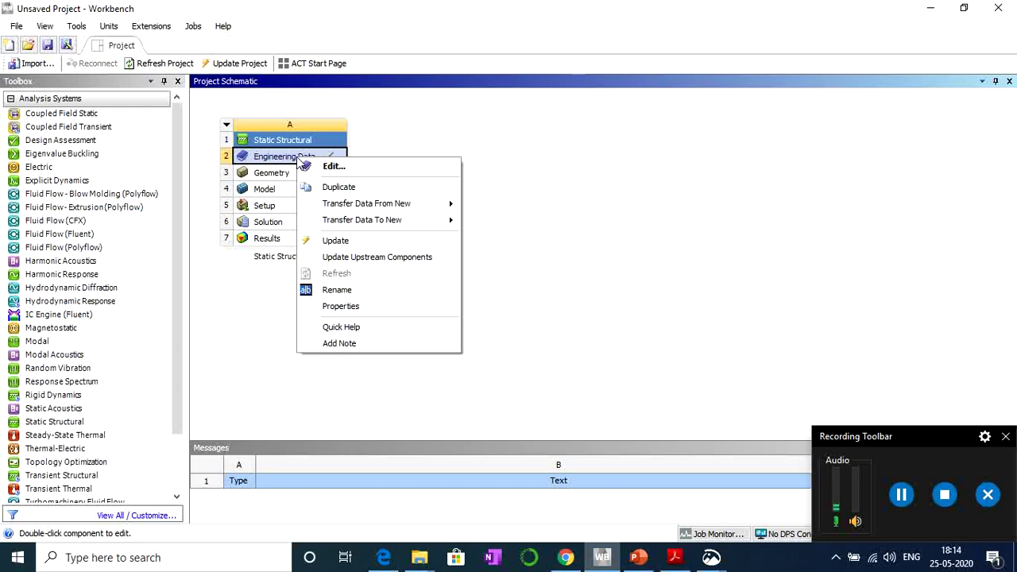
left_click(338, 165)
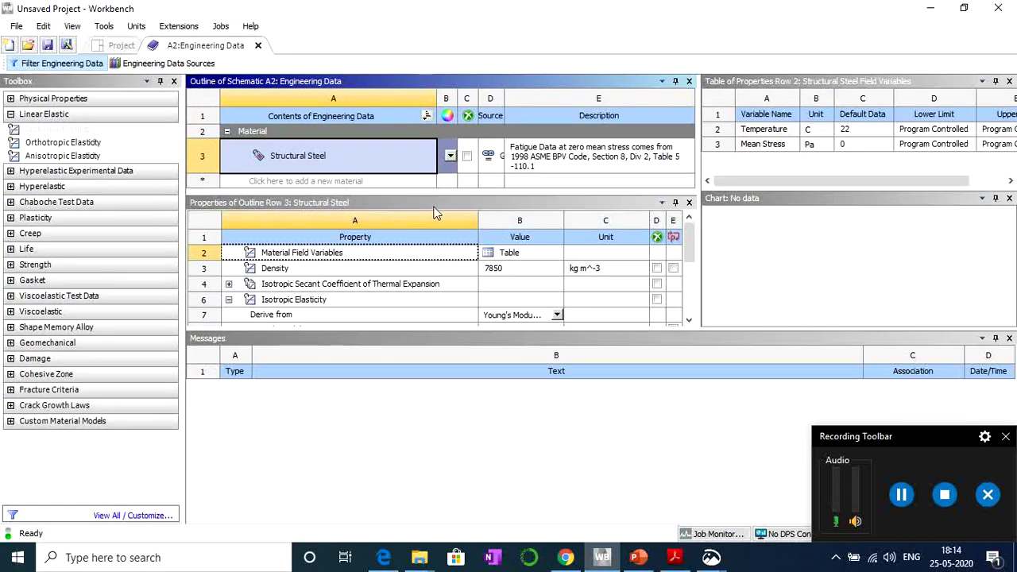
left_click(324, 181)
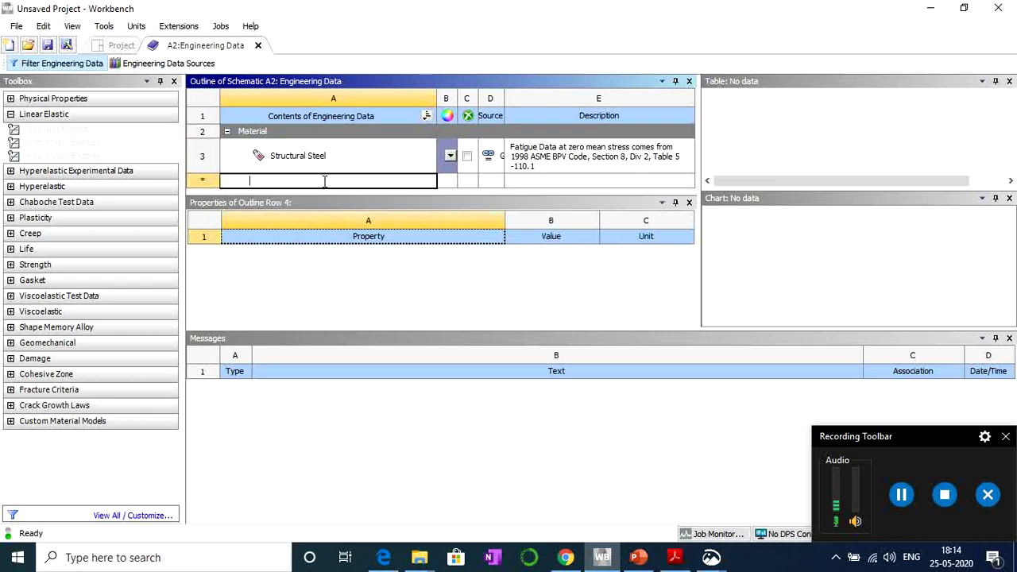
type("Do")
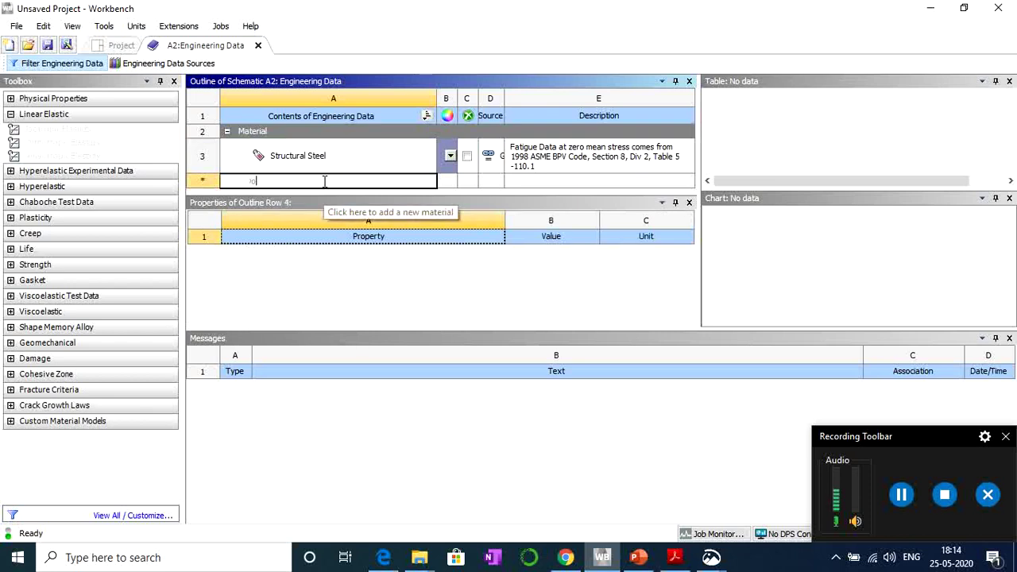
type("glas Fir")
key("Return")
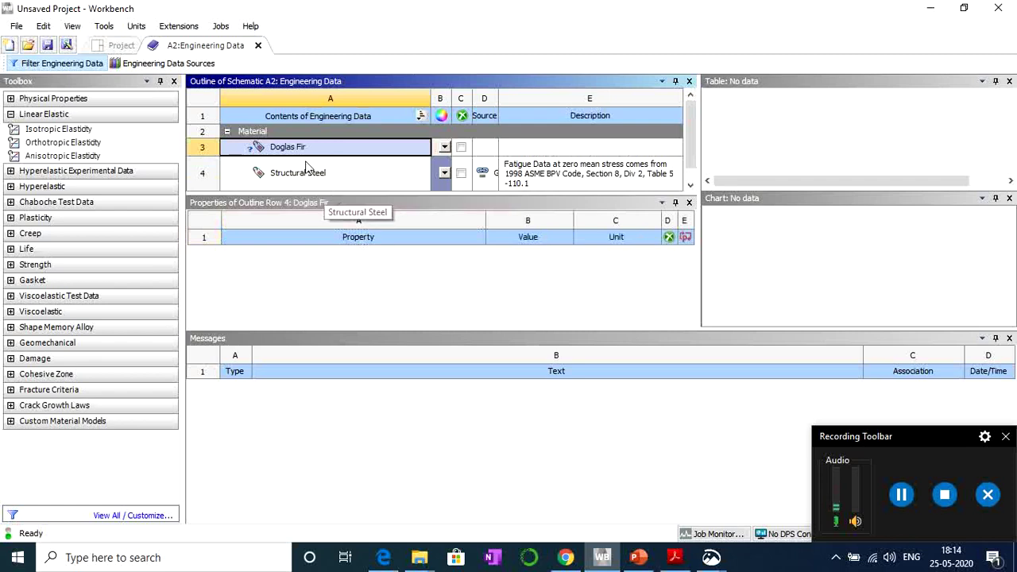
Add Isotropic Elasticity to the Doglas Fir material and set its Young's Modulus to 13.1e9 Pa.
double_click(59, 133)
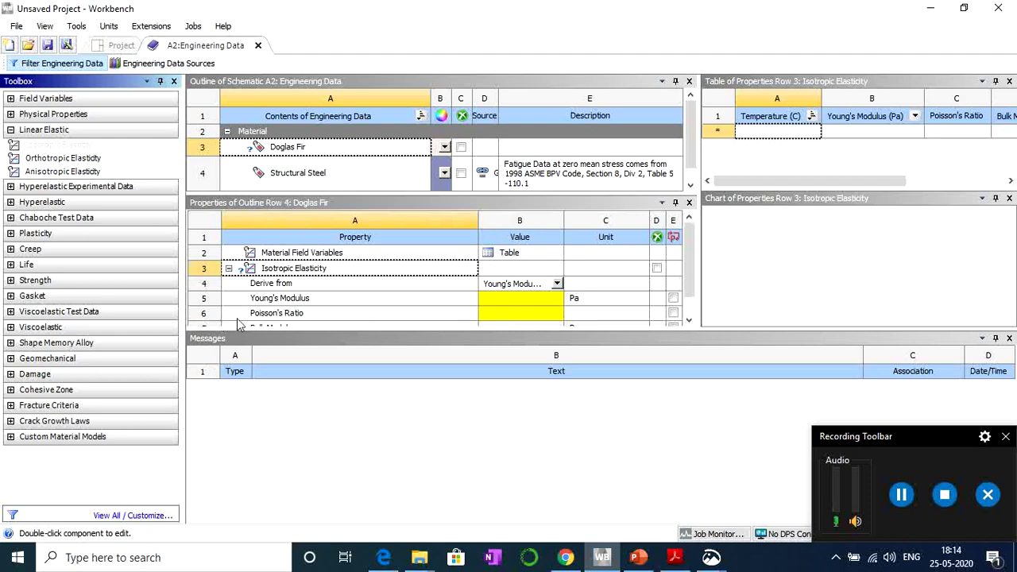
left_click(509, 299)
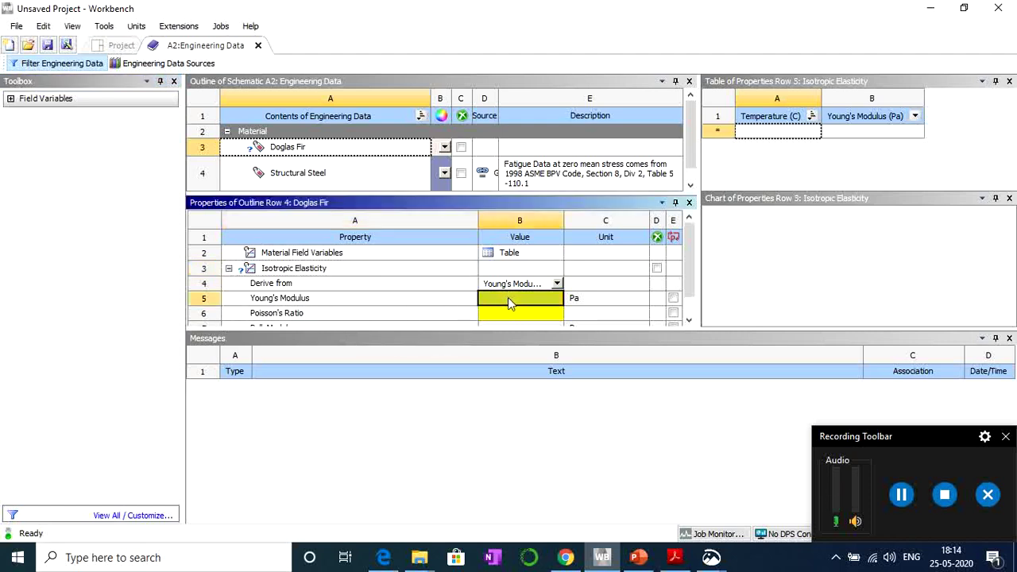
left_click(501, 298)
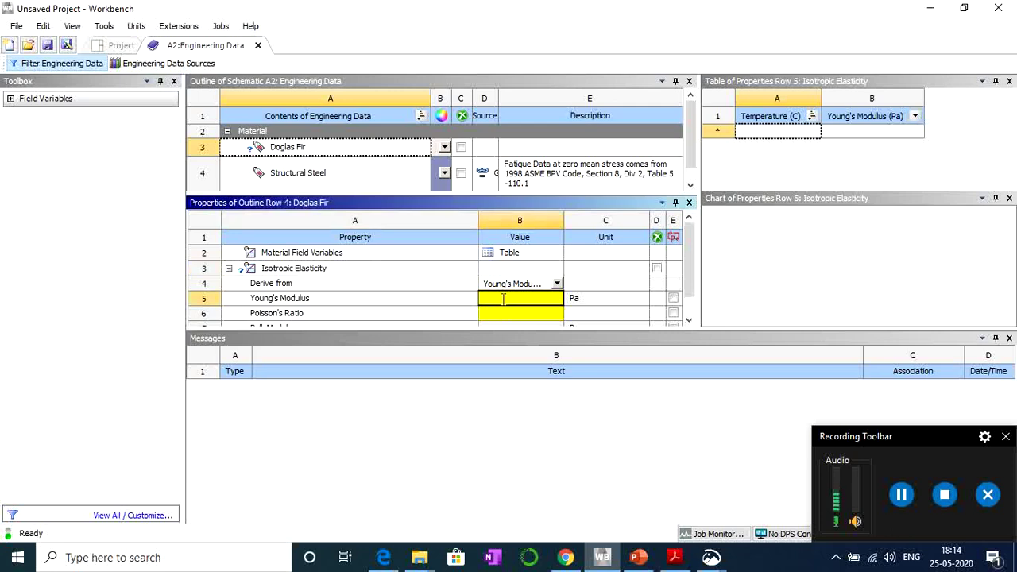
type("13")
type(".1e9")
key("Return")
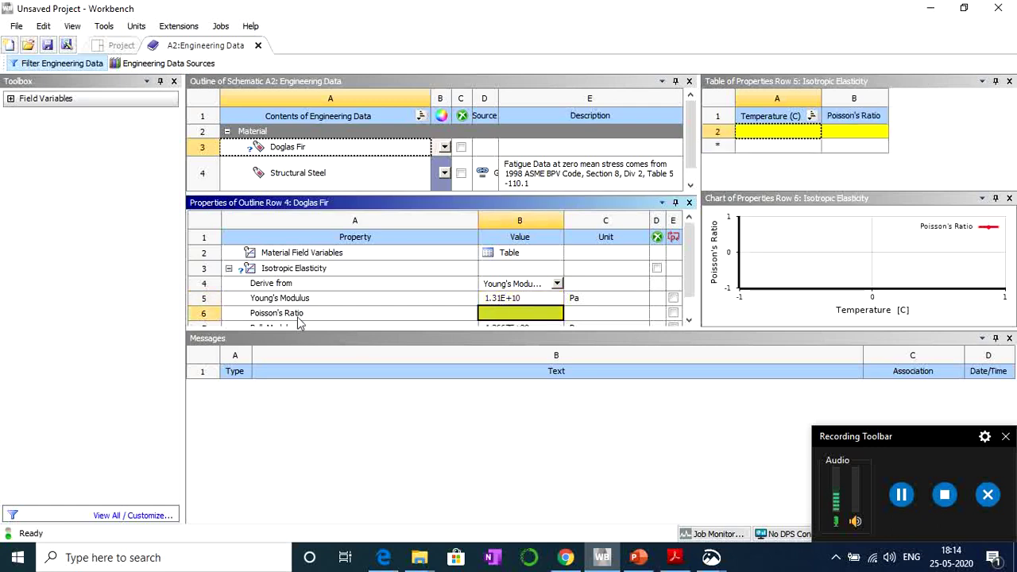
Set the Poisson's Ratio of Doglas Fir to 0.29 and close Engineering Data to return to the project schematic.
left_click(518, 316)
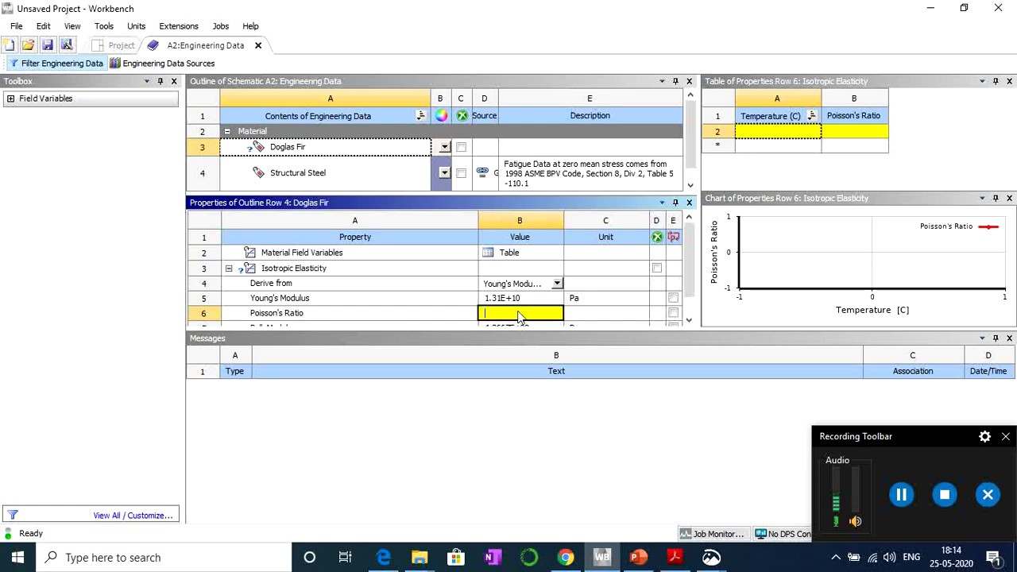
type("0.29")
key("Return")
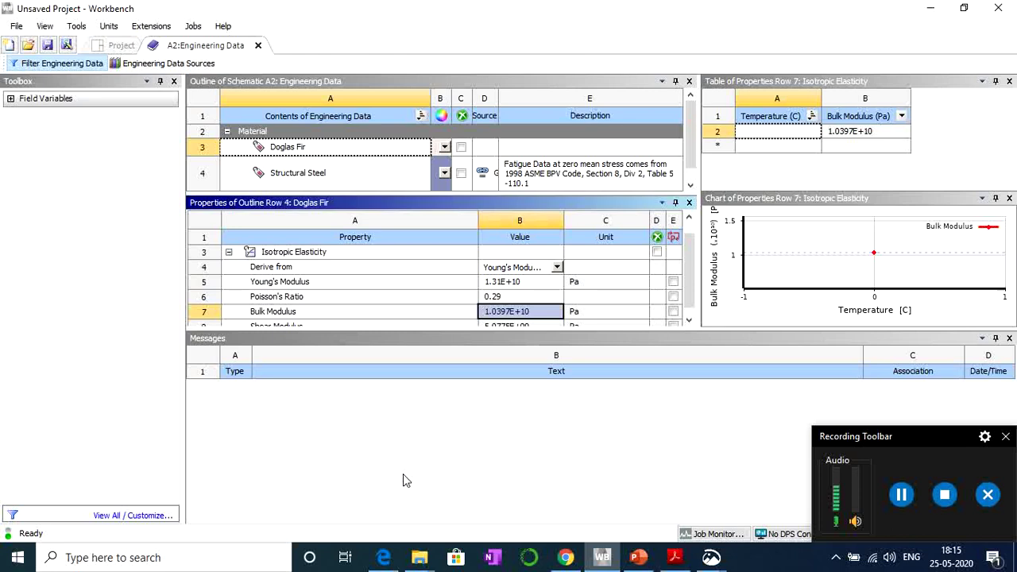
left_click(417, 283)
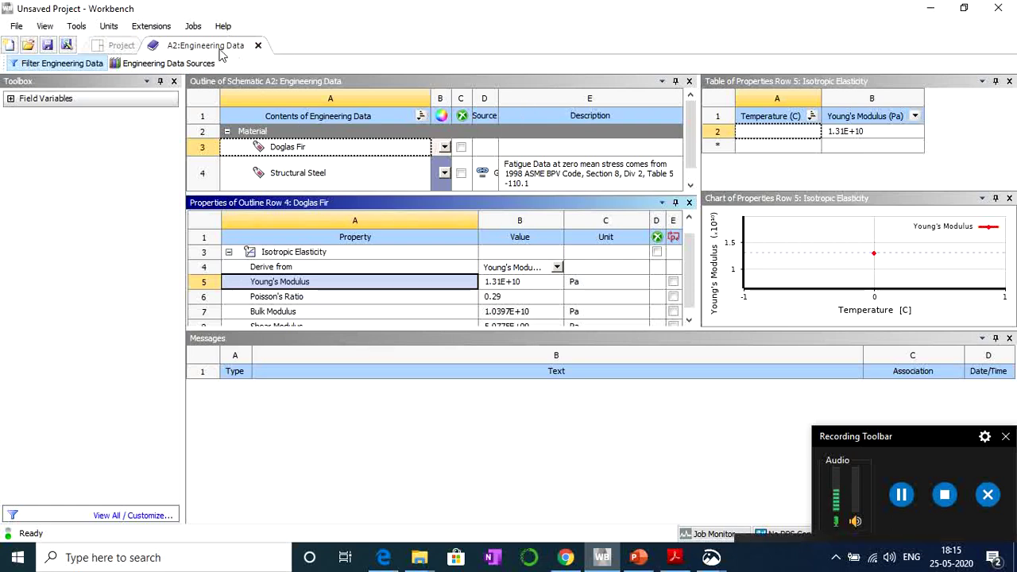
left_click(257, 45)
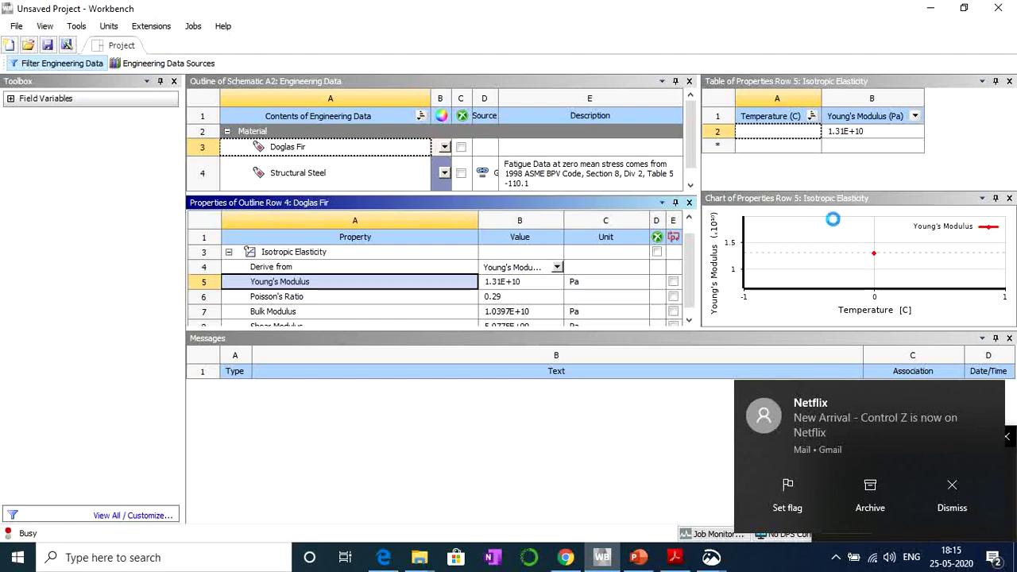
left_click(952, 486)
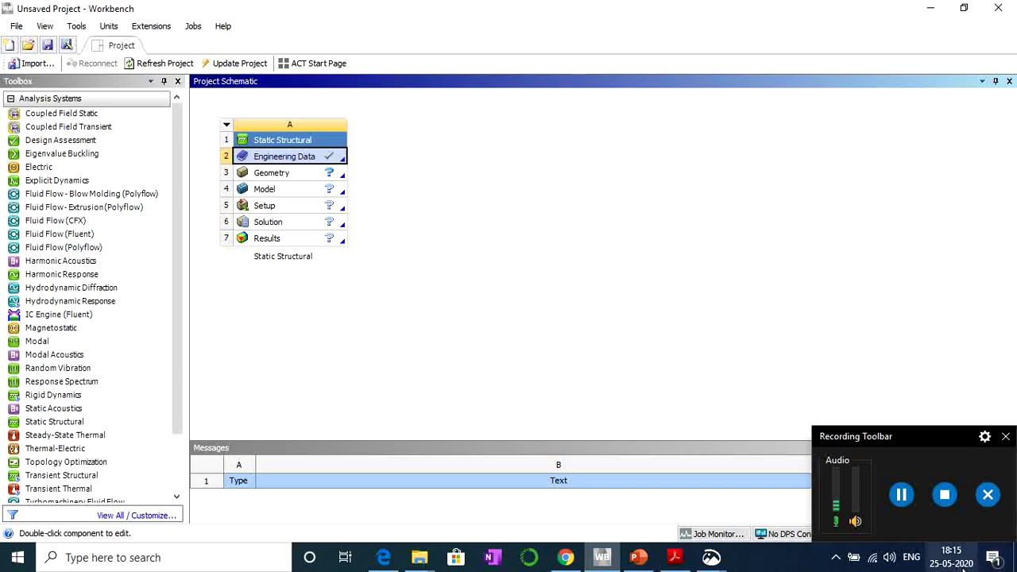
left_click(901, 494)
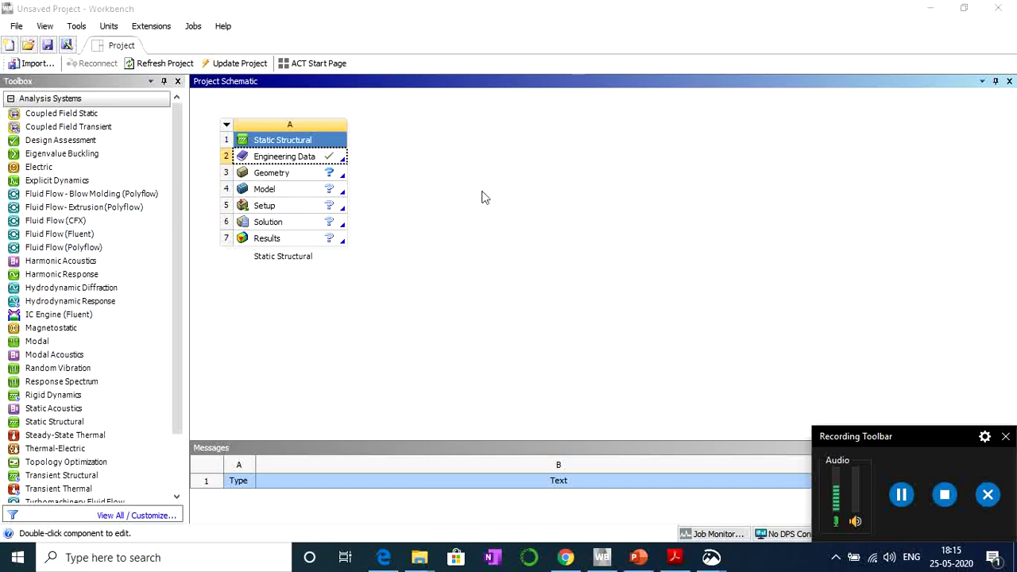
Set the project's unit system to SI (kg,m,s,K,A,N,V).
left_click(109, 28)
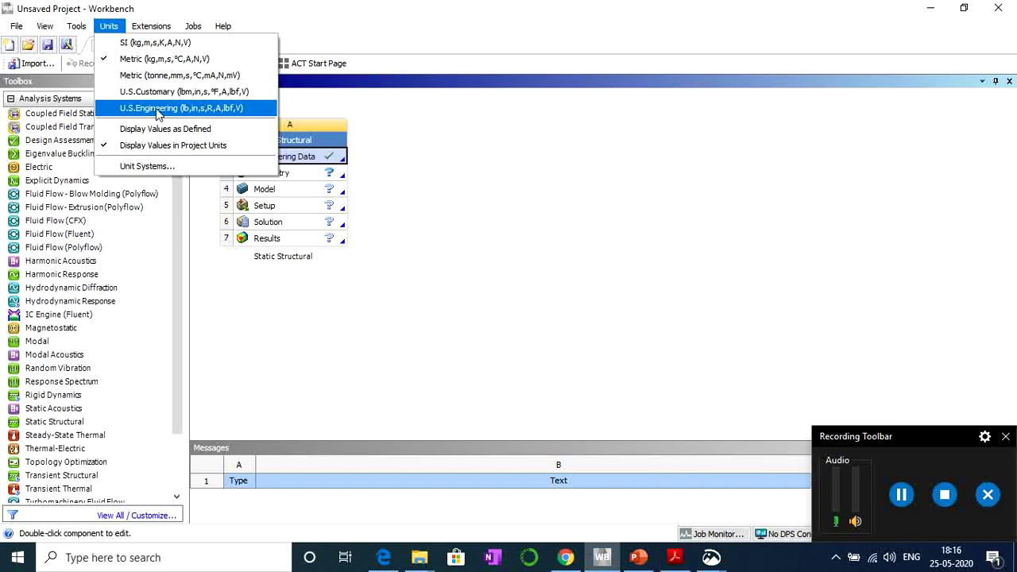
left_click(127, 43)
left_click(108, 26)
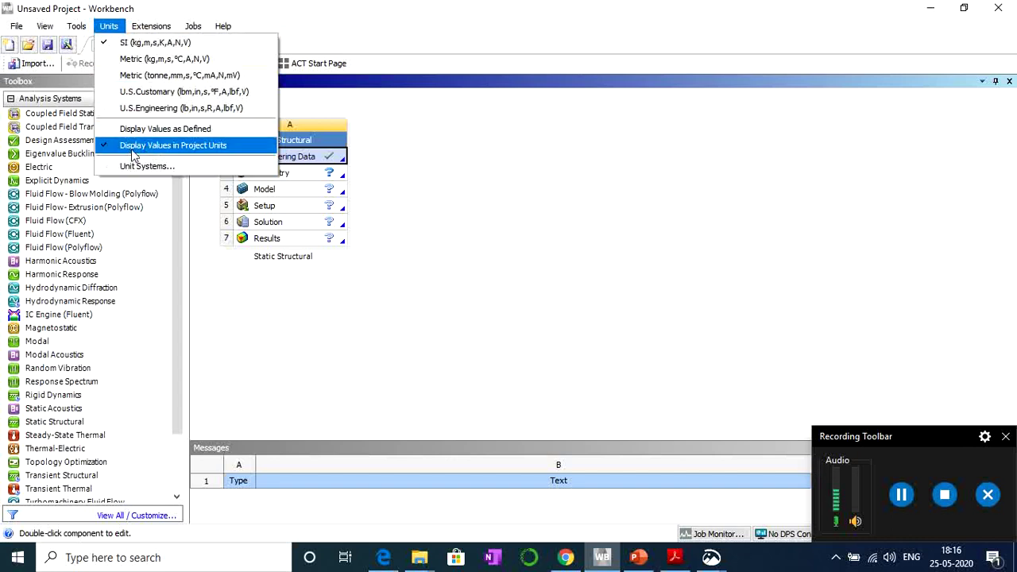
left_click(159, 91)
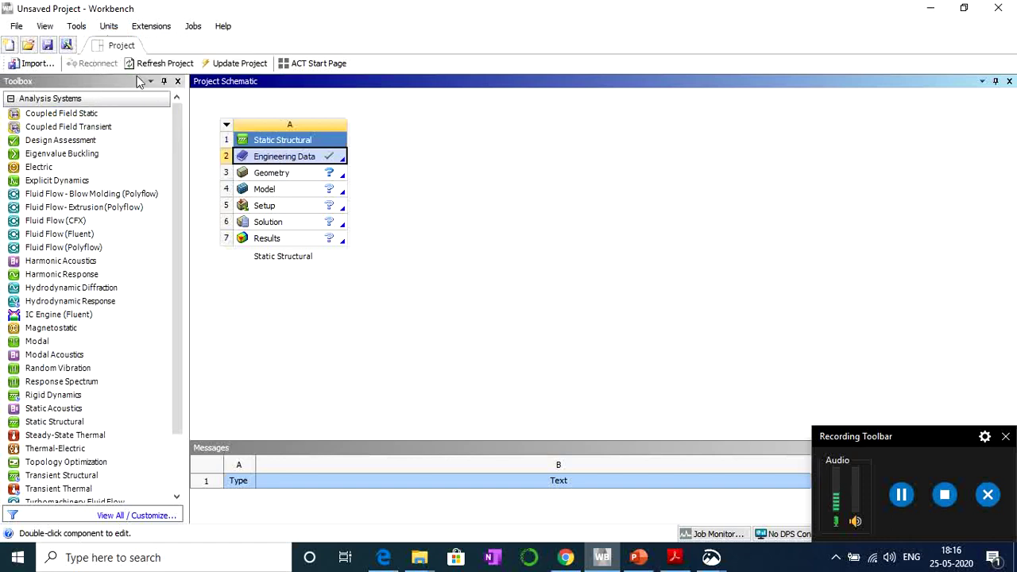
left_click(108, 26)
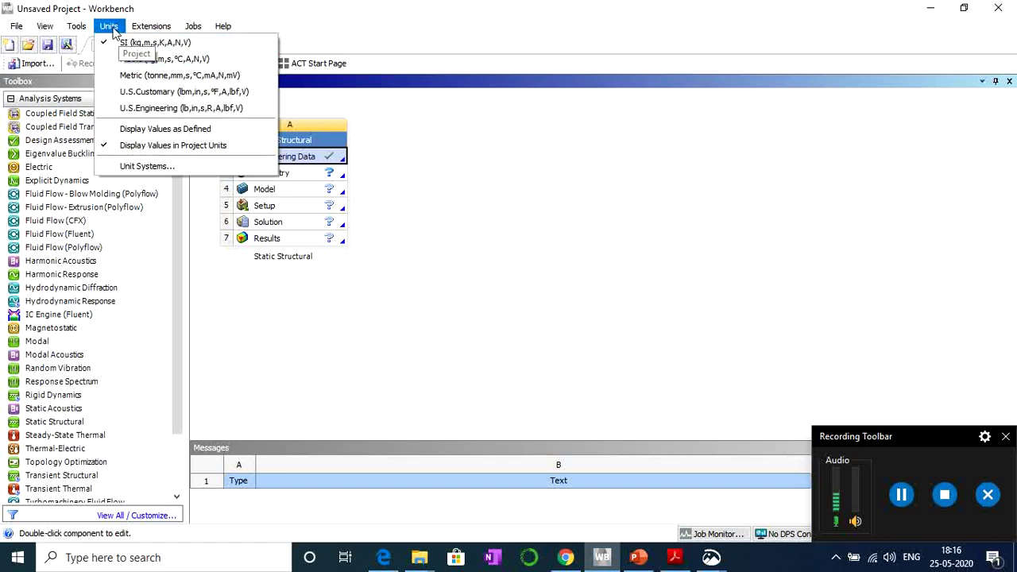
left_click(923, 499)
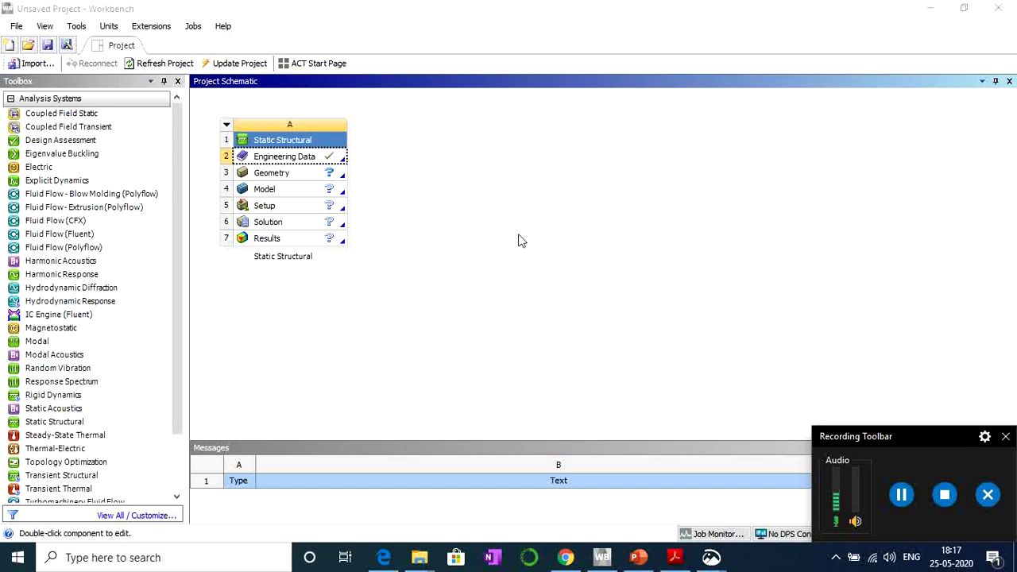
Enable Line Bodies in the basic geometry options of the Static Structural system's Geometry cell and close its properties.
right_click(292, 178)
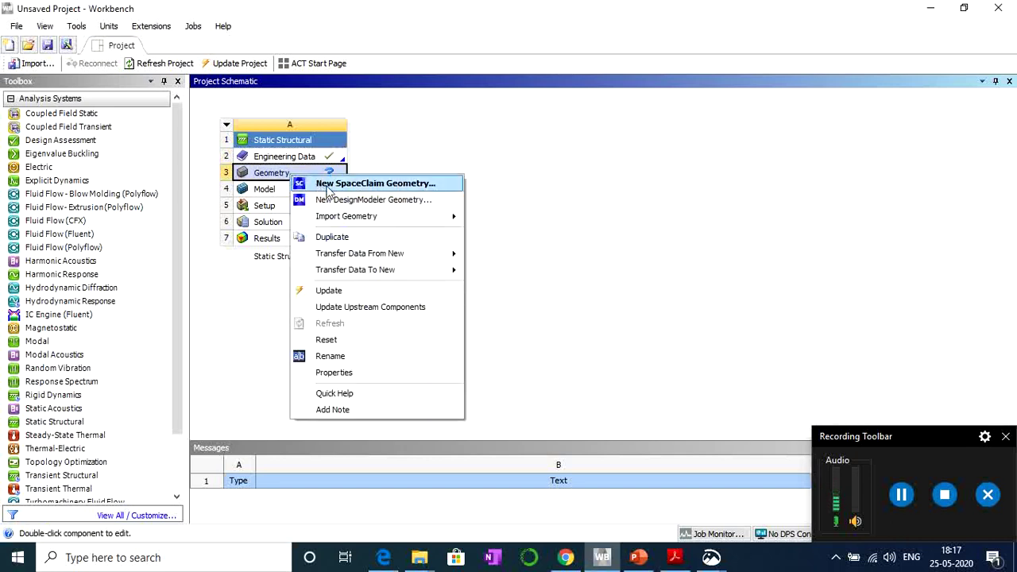
left_click(335, 373)
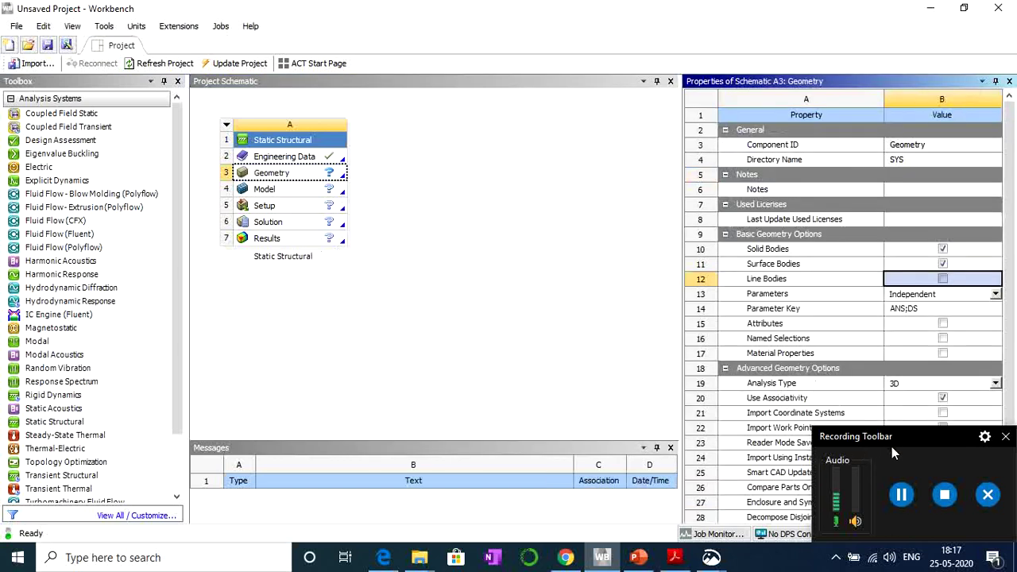
left_click_drag(895, 437, 583, 436)
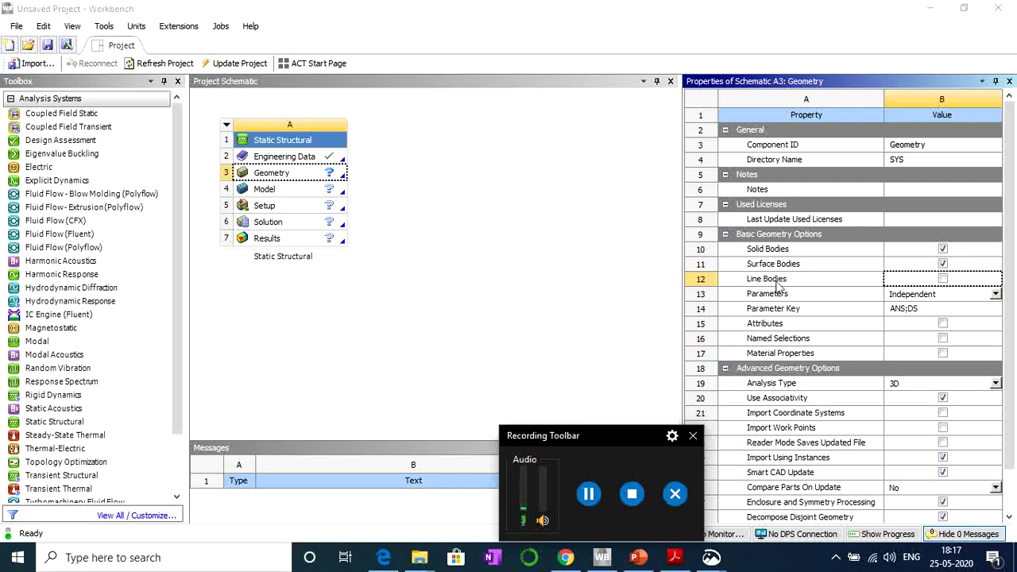
left_click(944, 280)
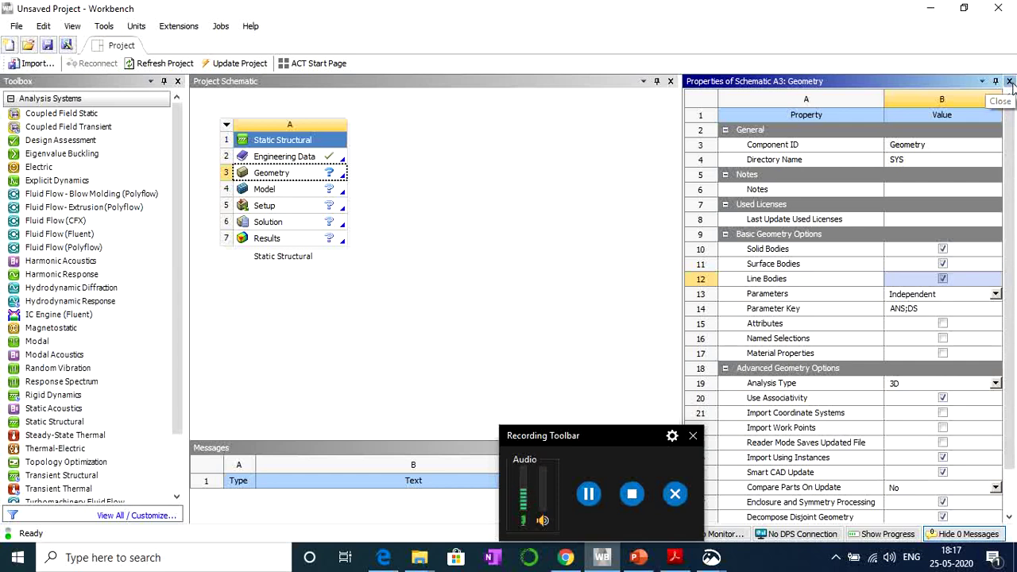
left_click(1009, 81)
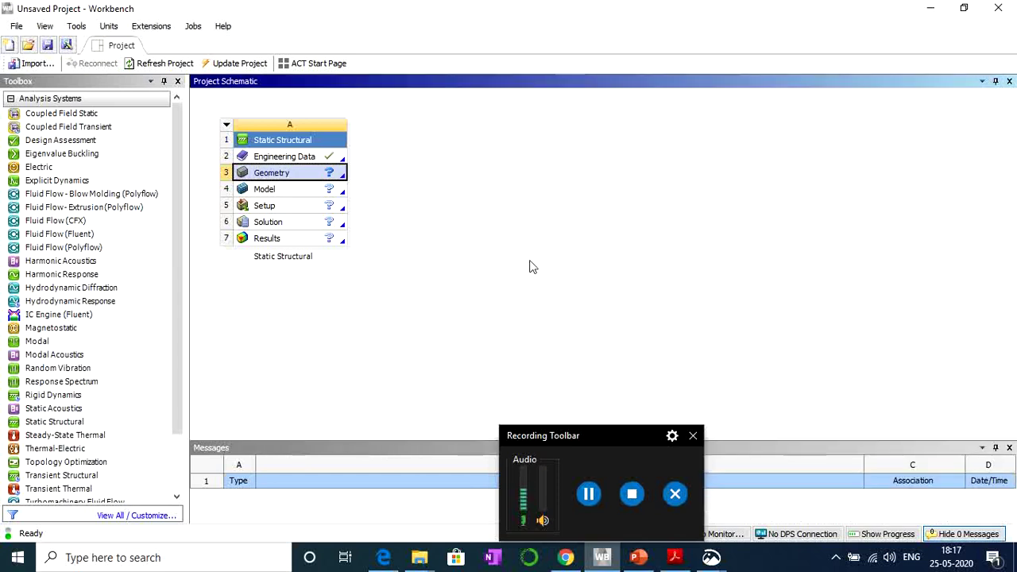
Create a new SpaceClaim geometry for the Static Structural system and switch to SpaceClaim.
right_click(309, 175)
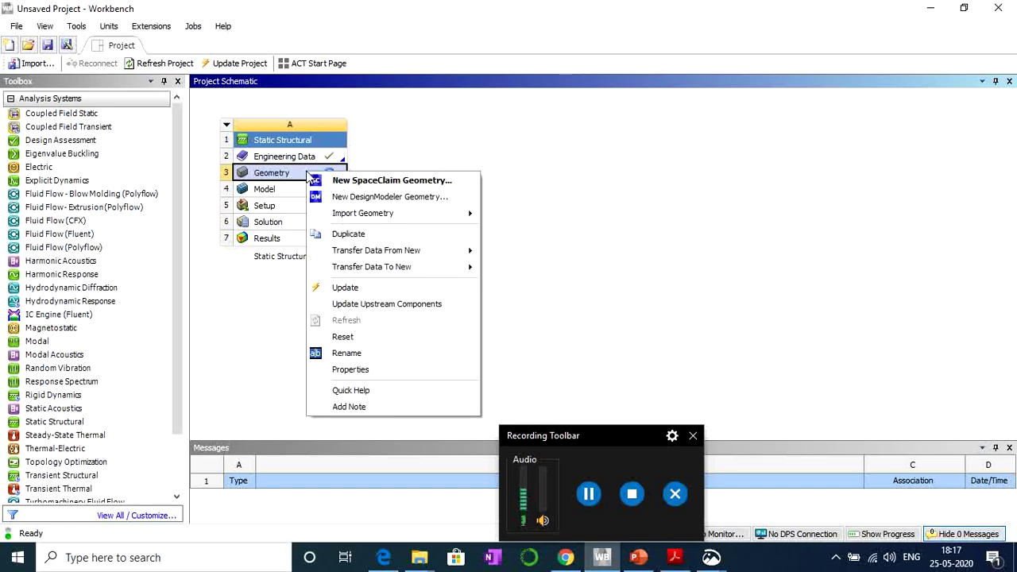
left_click(393, 181)
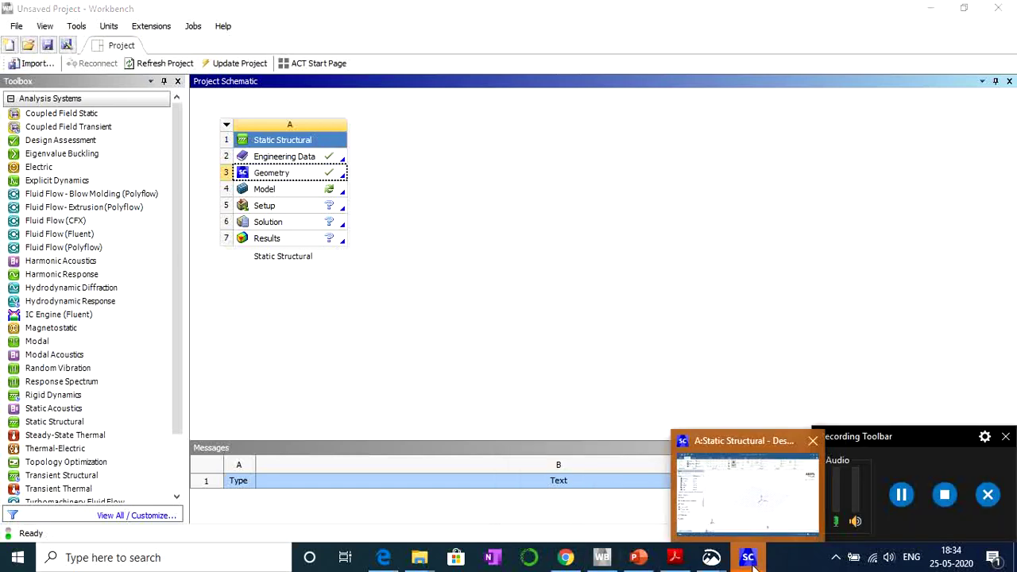
left_click(751, 559)
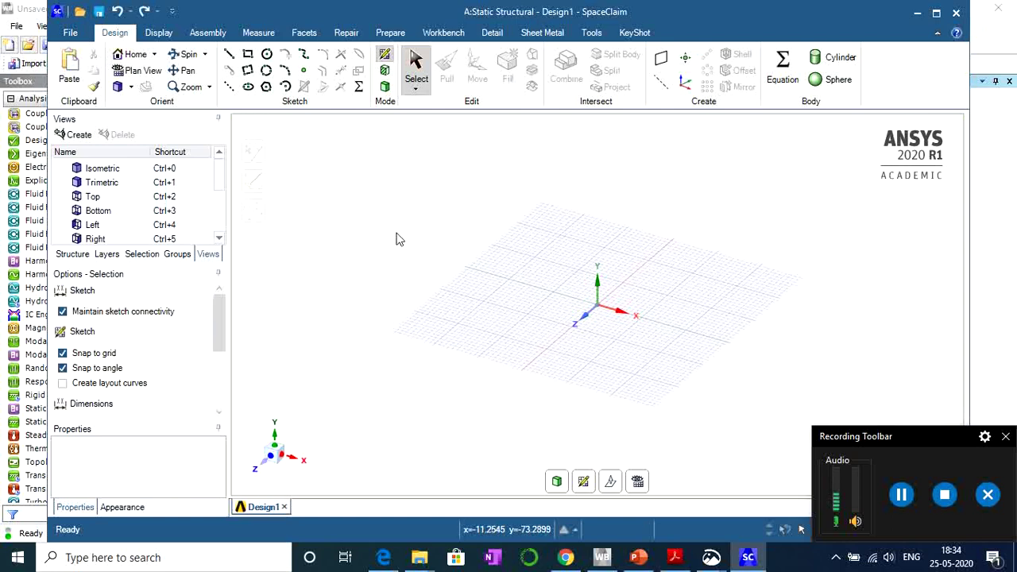
Change the document's length unit to Meters in the SpaceClaim unit options.
left_click(71, 35)
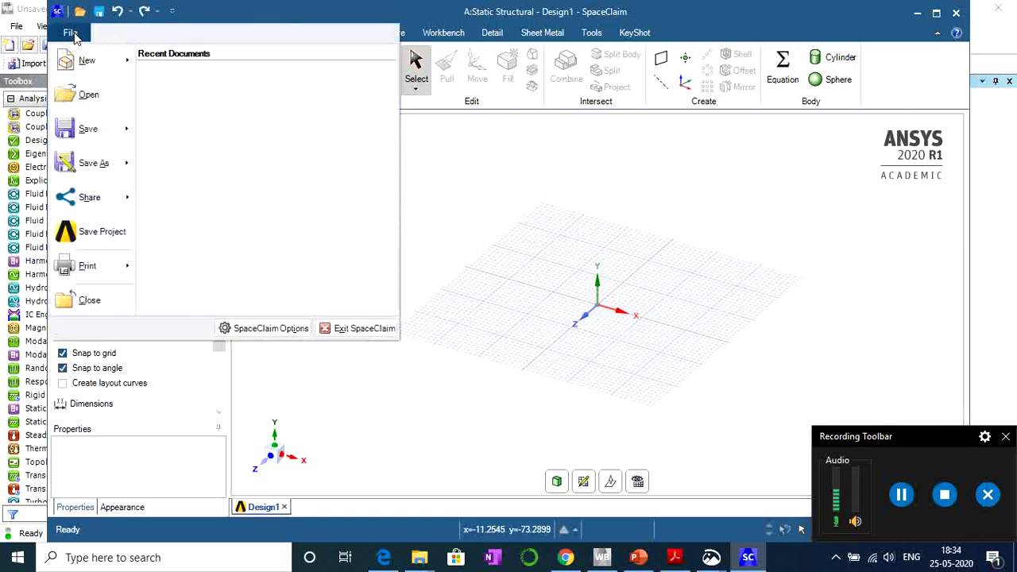
left_click(271, 335)
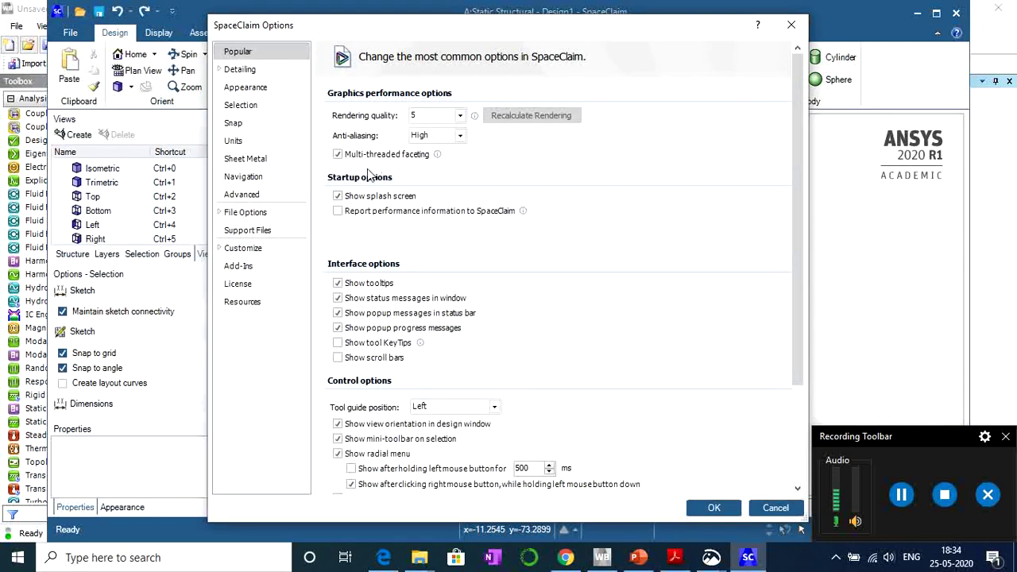
left_click(239, 143)
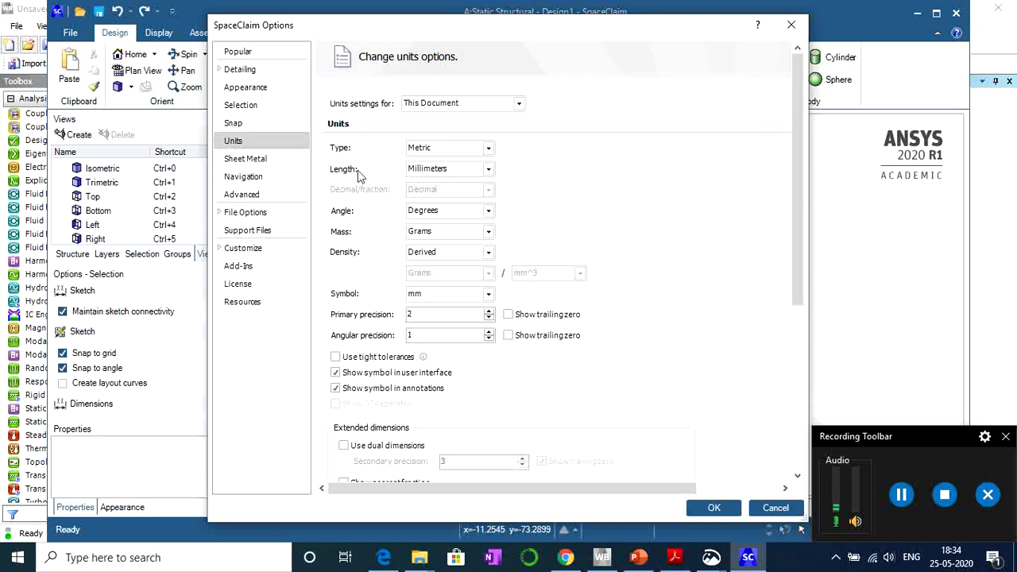
left_click(487, 170)
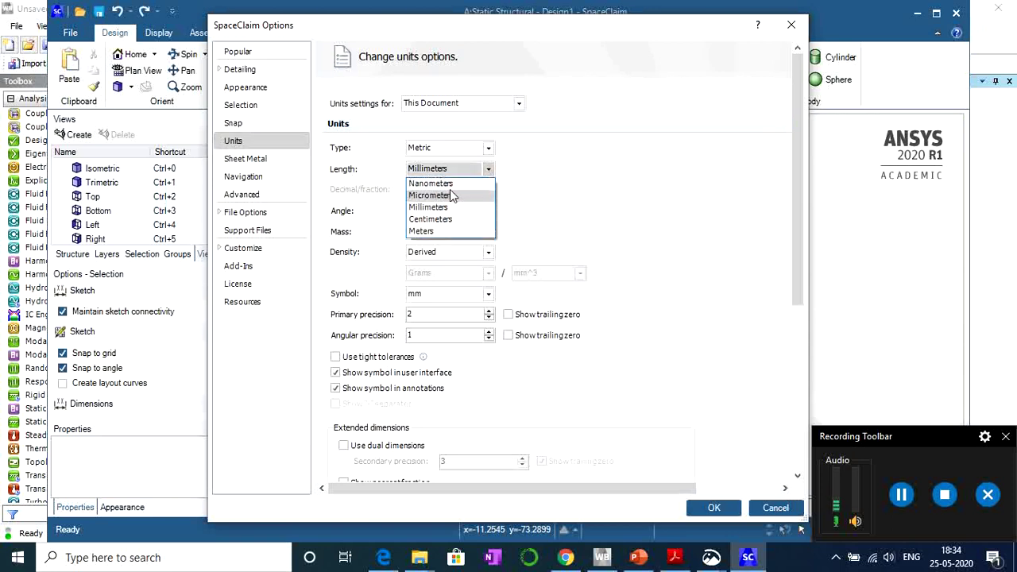
left_click(421, 230)
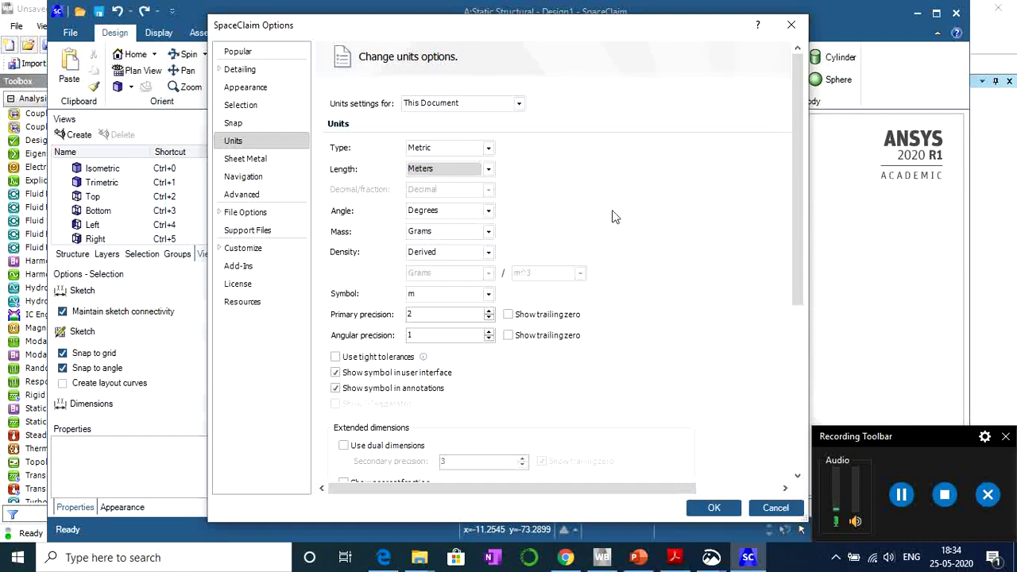
Set the minor grid spacing to 1 m and apply the options.
scroll(626, 216, "down", 5)
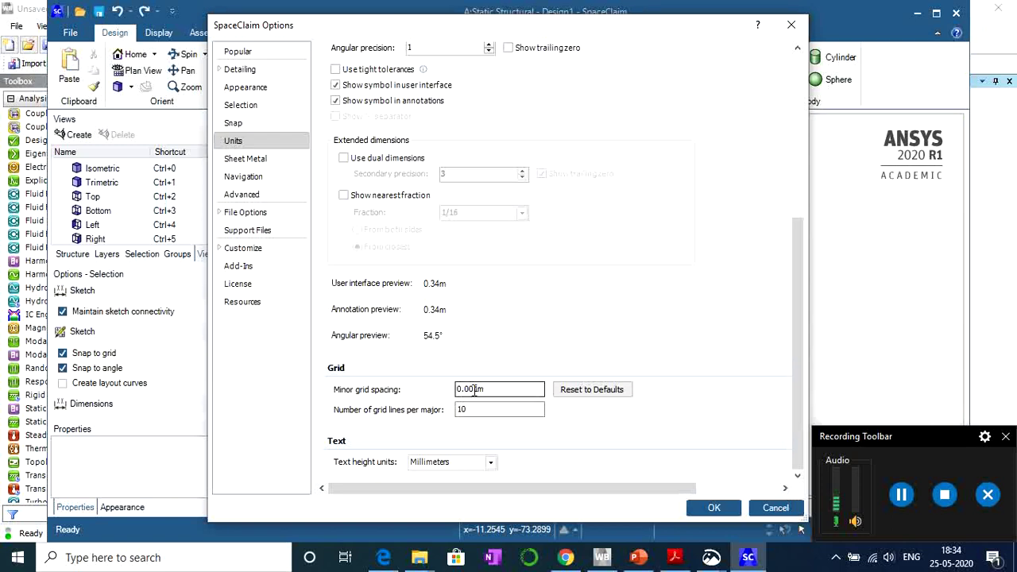
left_click_drag(475, 389, 459, 391)
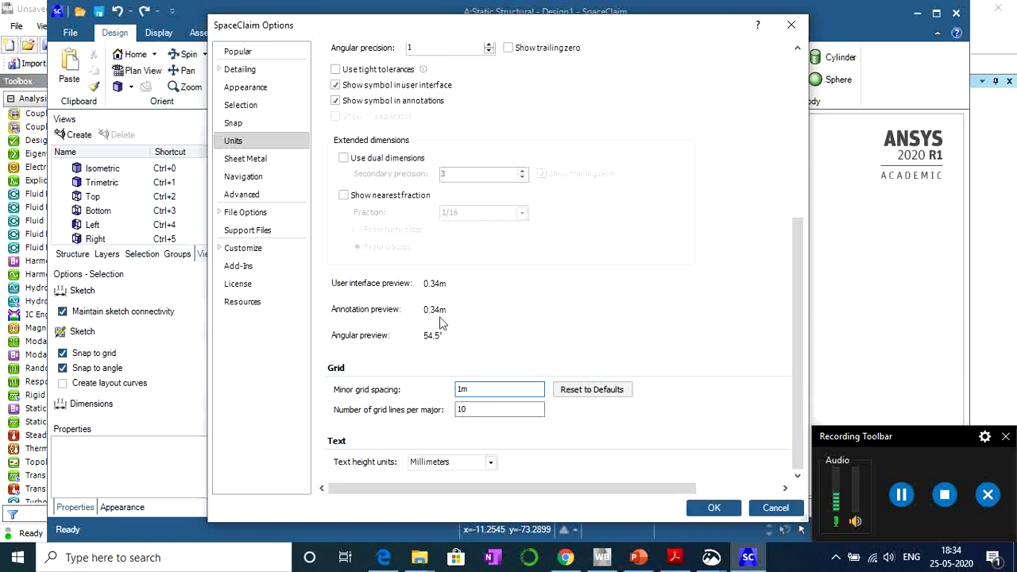
left_click(708, 512)
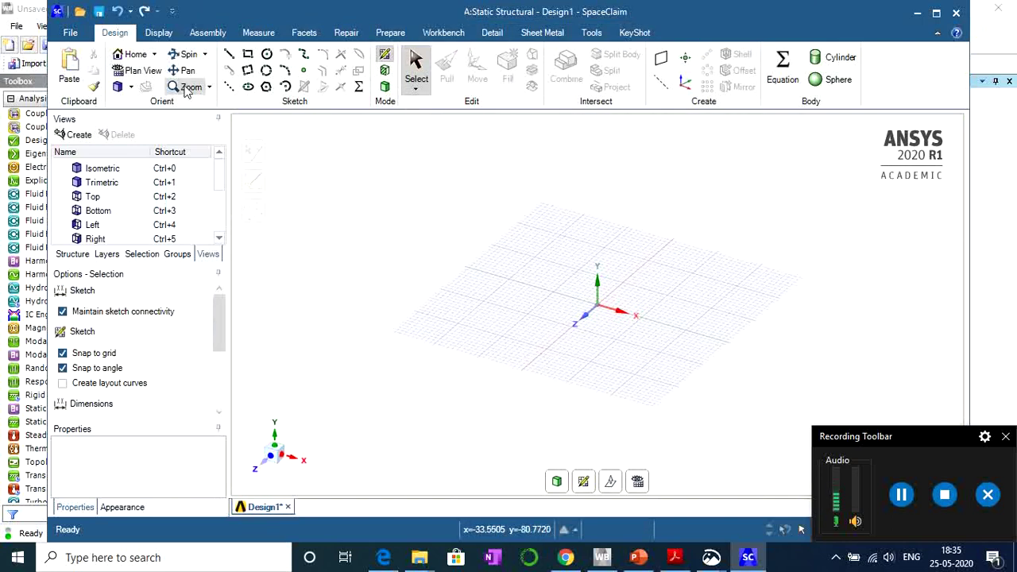
Orient the view to look straight at the XY plane, with X horizontal and Y vertical.
left_click(137, 72)
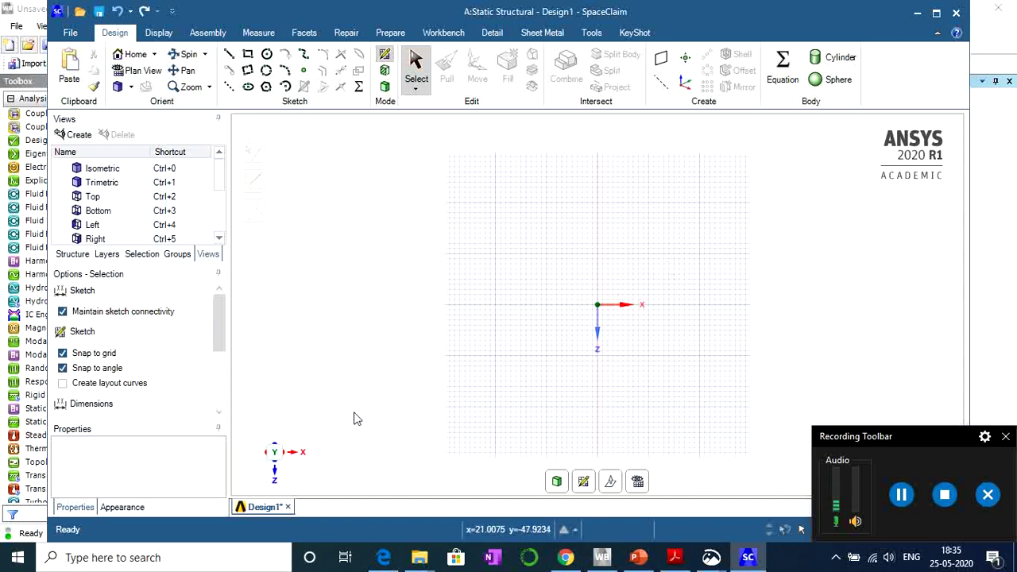
left_click(304, 455)
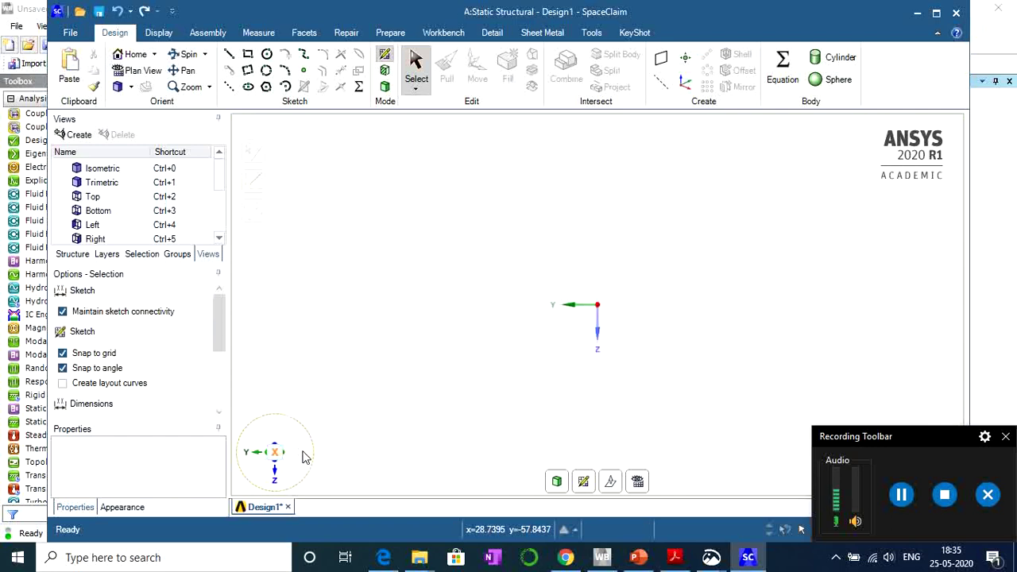
left_click(274, 480)
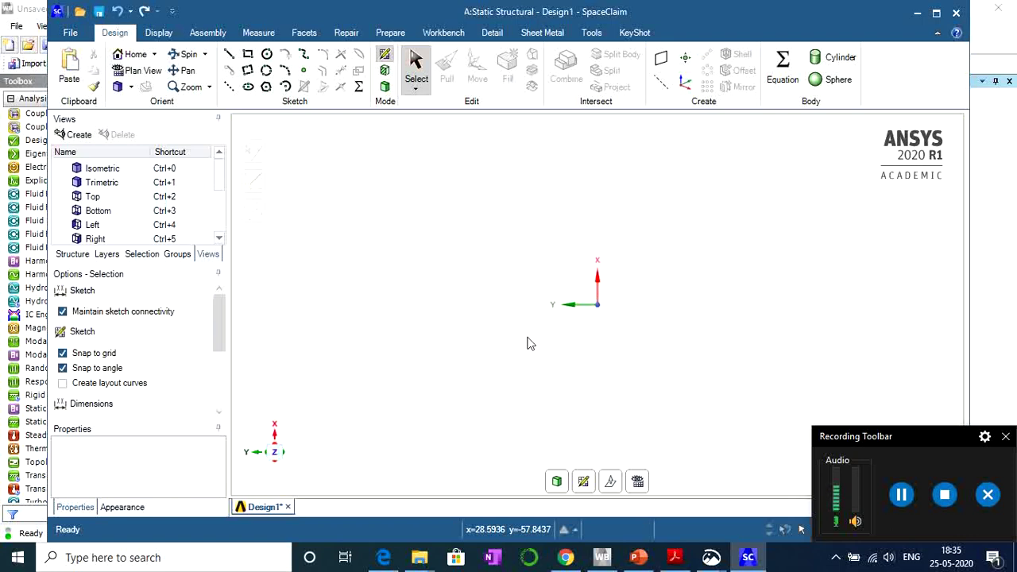
left_click(274, 453)
Place the sketch grid on the XY plane at the origin with the Line tool active, cancelling any stray line.
left_click(583, 483)
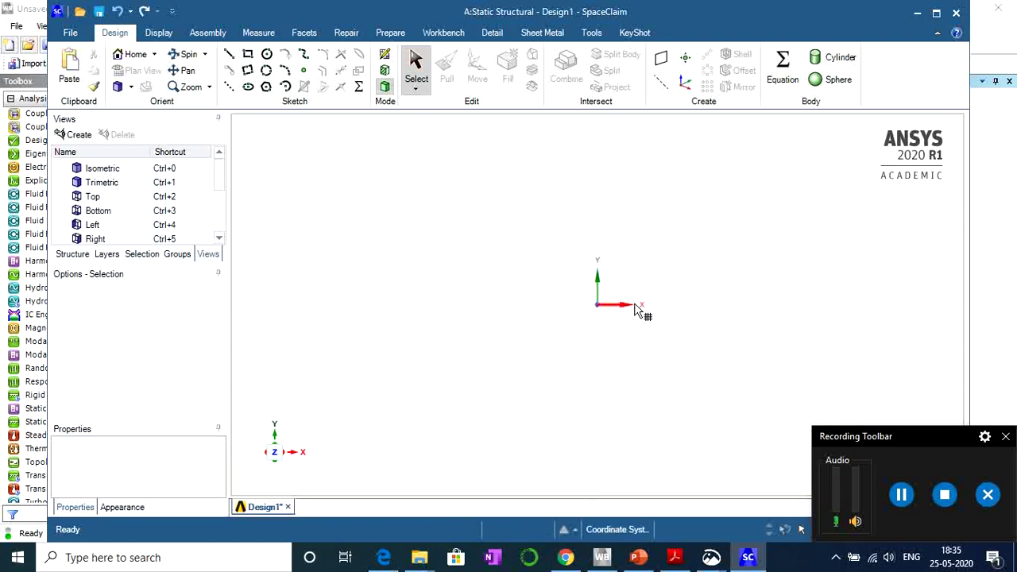
left_click(228, 55)
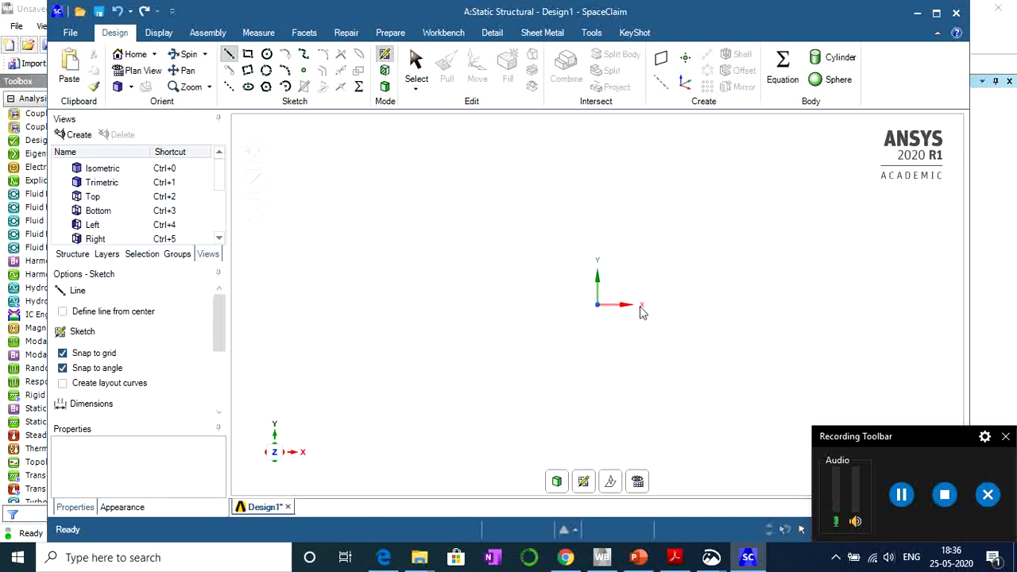
scroll(586, 288, "up", 5)
scroll(583, 293, "down", 5)
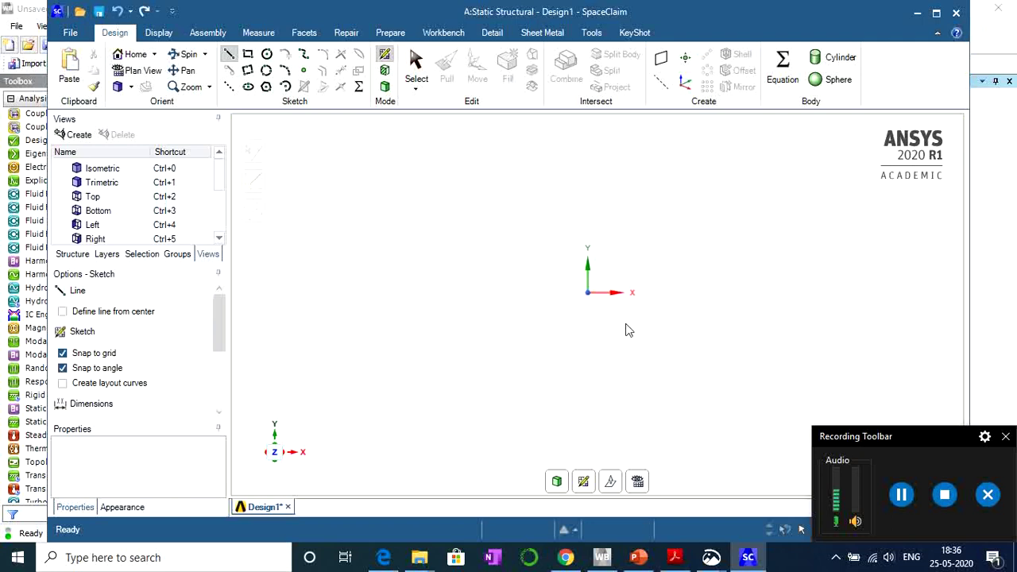
scroll(625, 331, "down", 2)
scroll(625, 330, "up", 3)
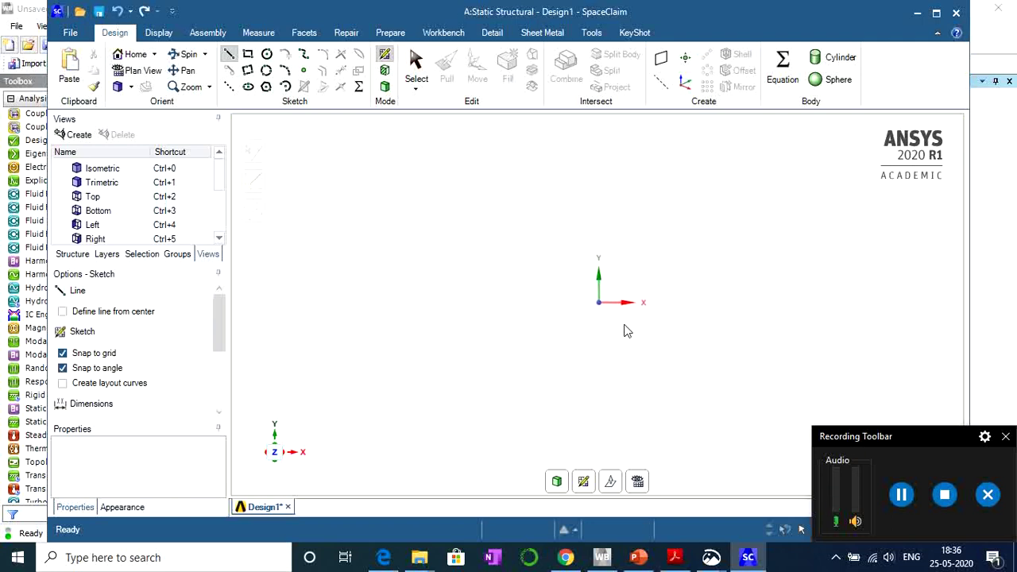
scroll(626, 330, "down", 1)
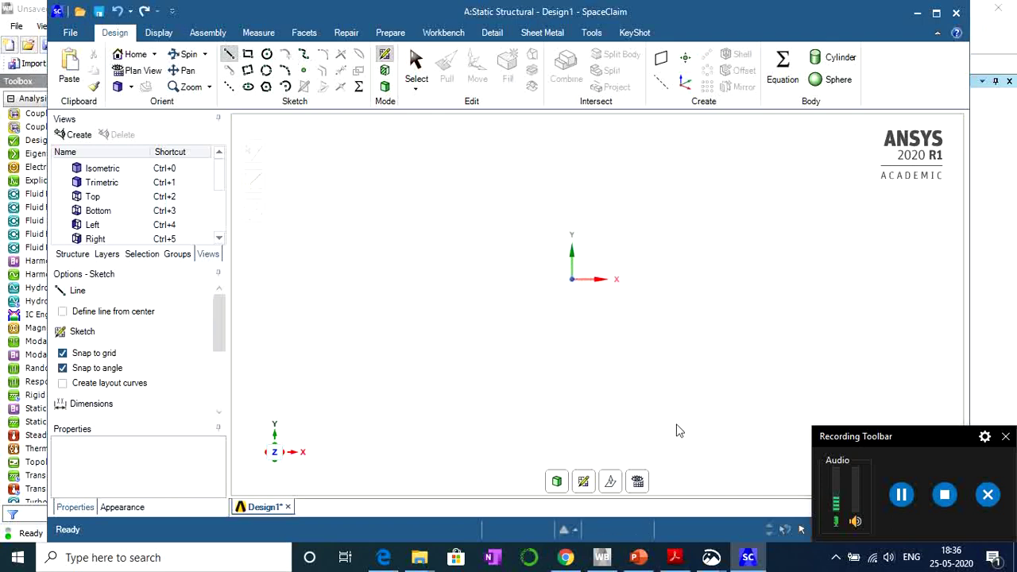
left_click(583, 482)
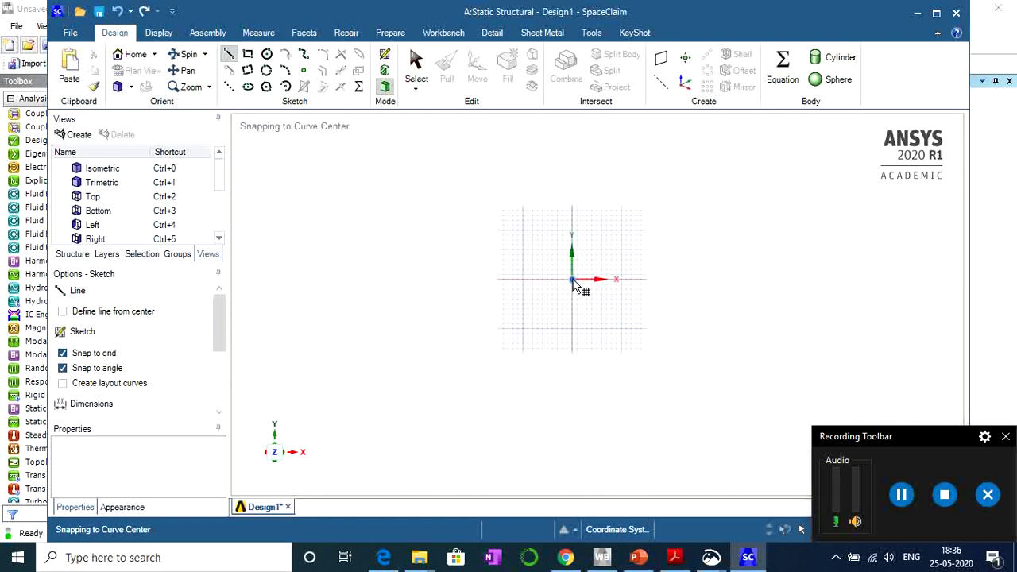
left_click(619, 279)
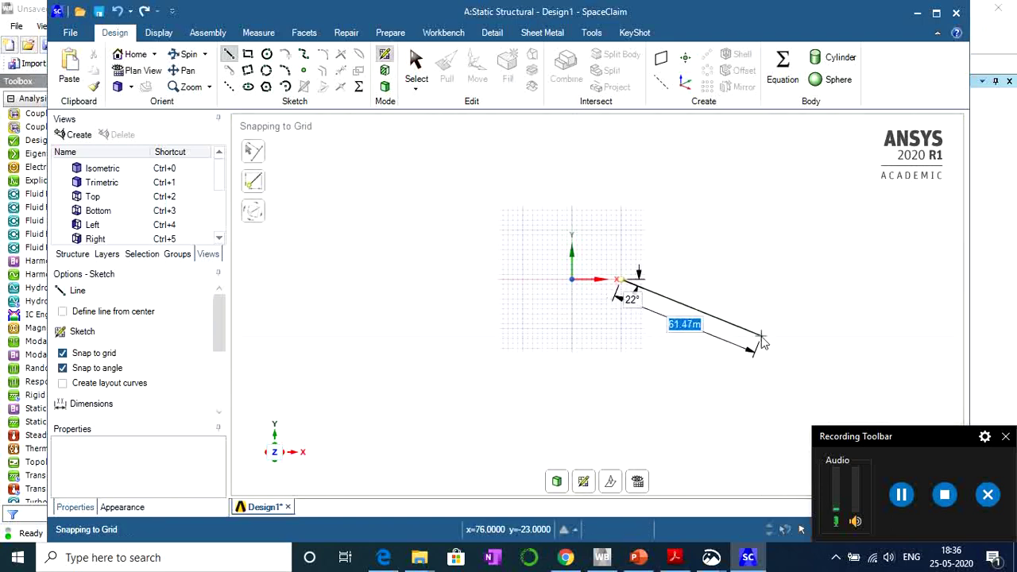
key("Escape")
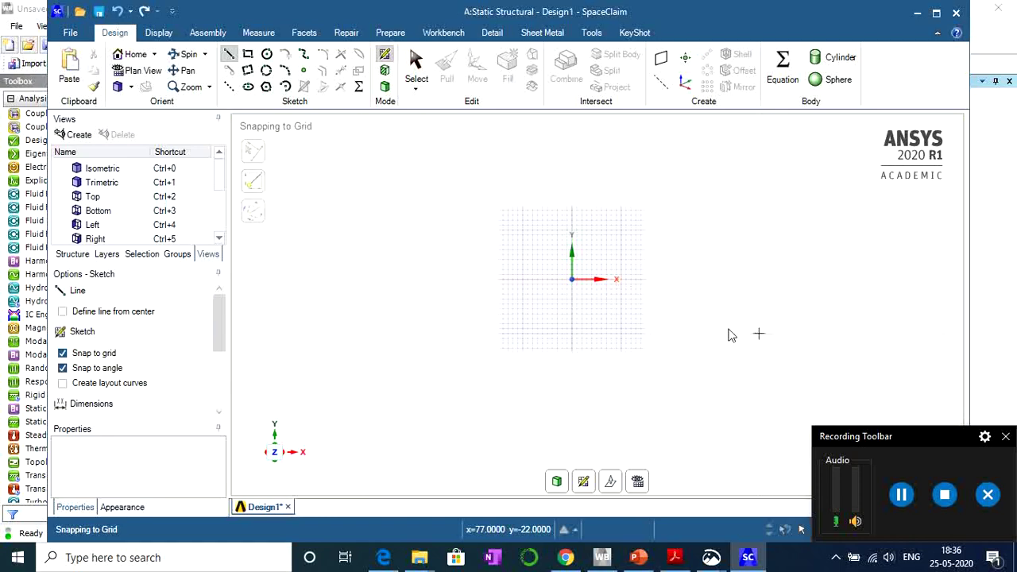
scroll(620, 311, "up", 3)
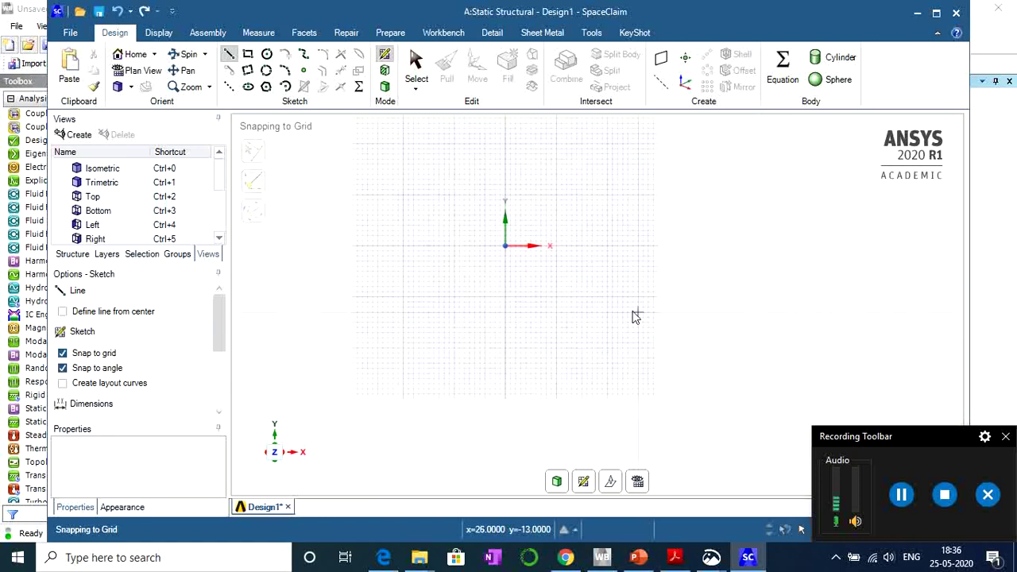
scroll(532, 268, "up", 1)
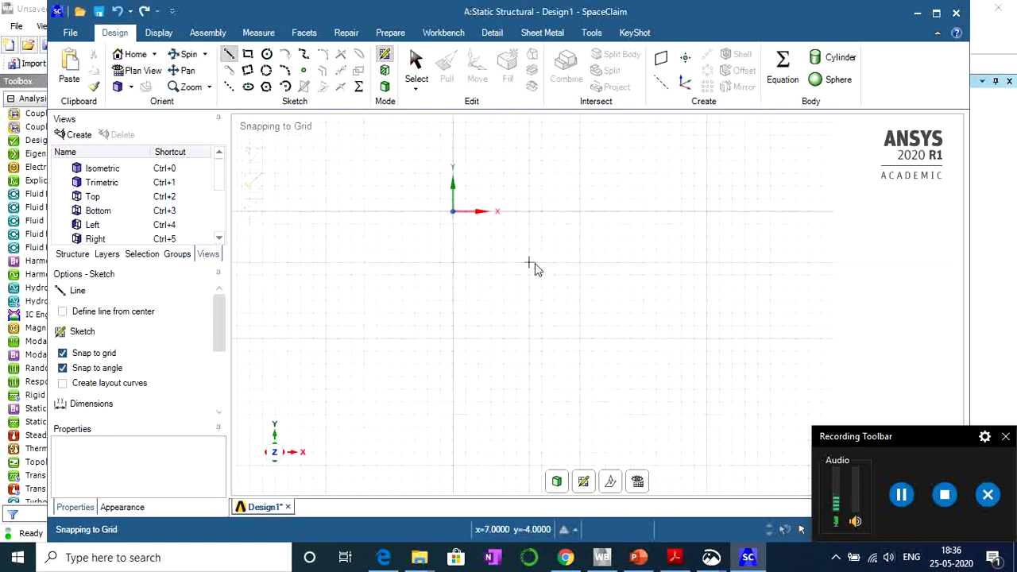
left_click(451, 212)
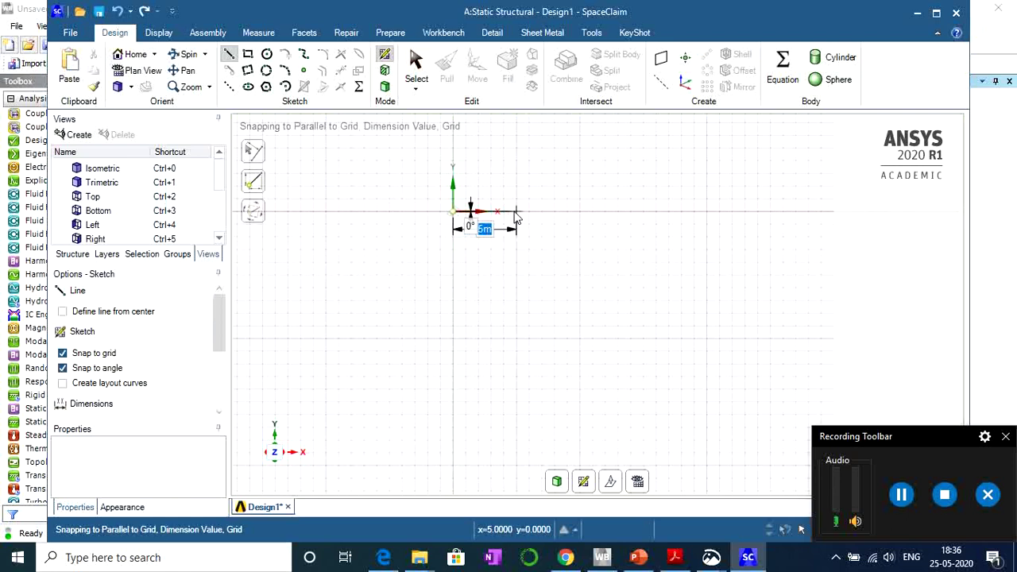
key("Escape")
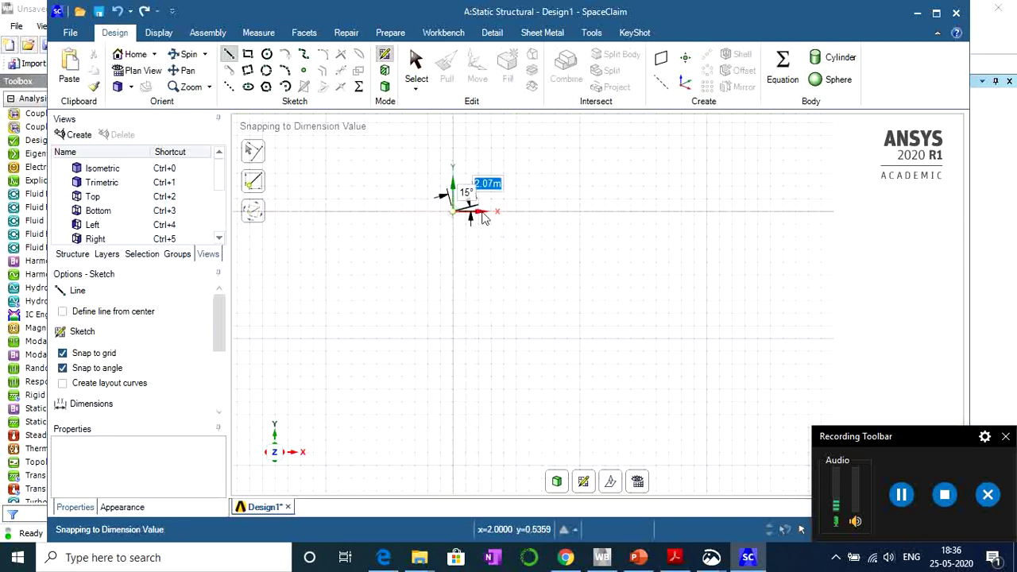
scroll(470, 218, "up", 2)
scroll(480, 217, "down", 2)
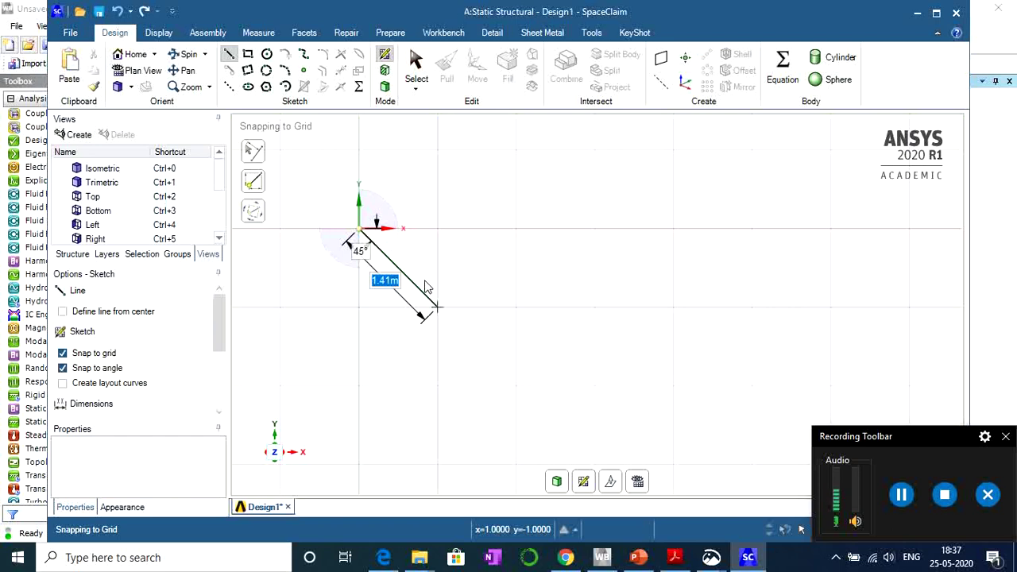
key("Escape")
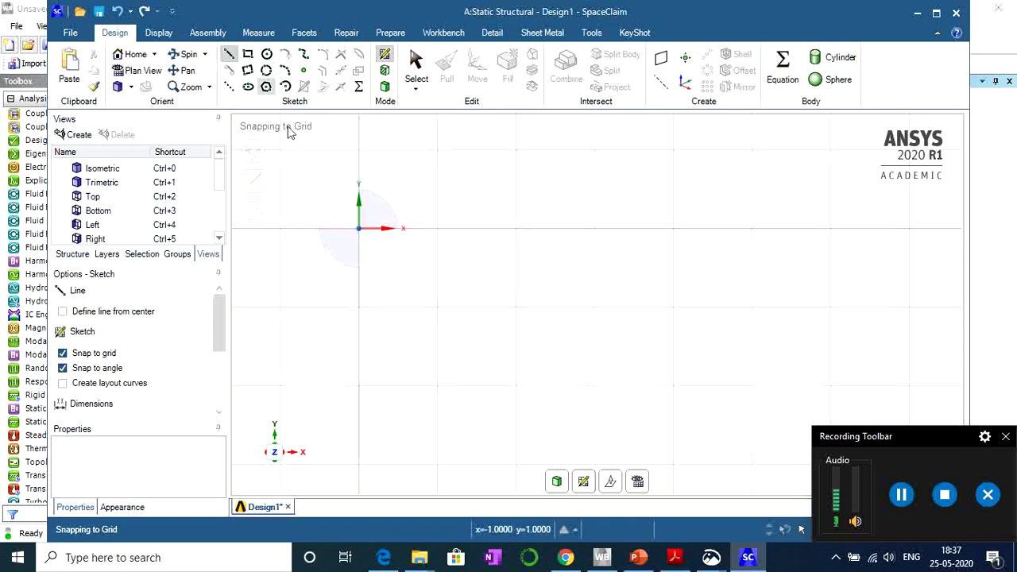
Draw two end-to-end 3 m lines along the X axis from the origin, checking the truss dimensions on the PowerPoint slide.
left_click(357, 230)
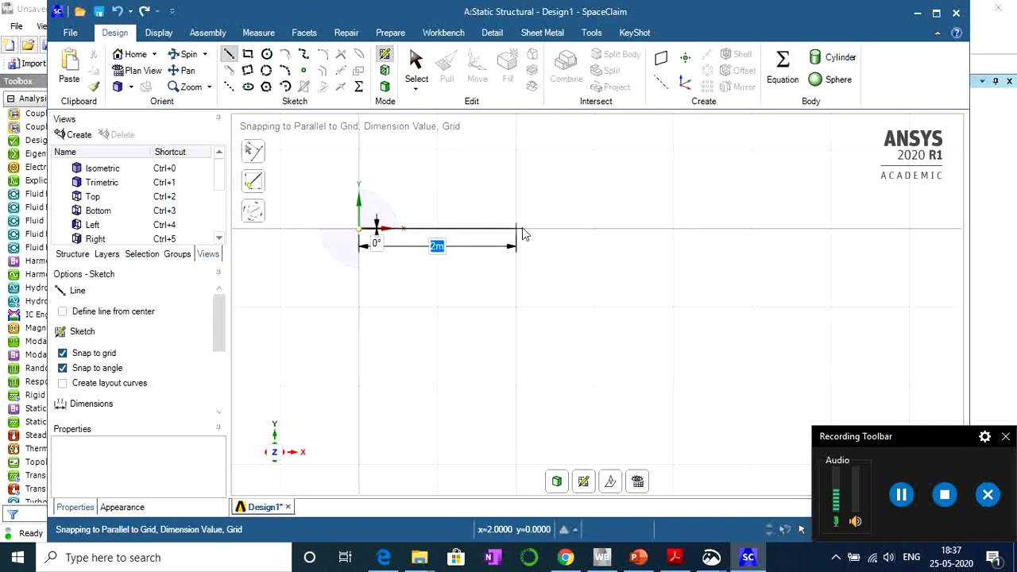
left_click(597, 232)
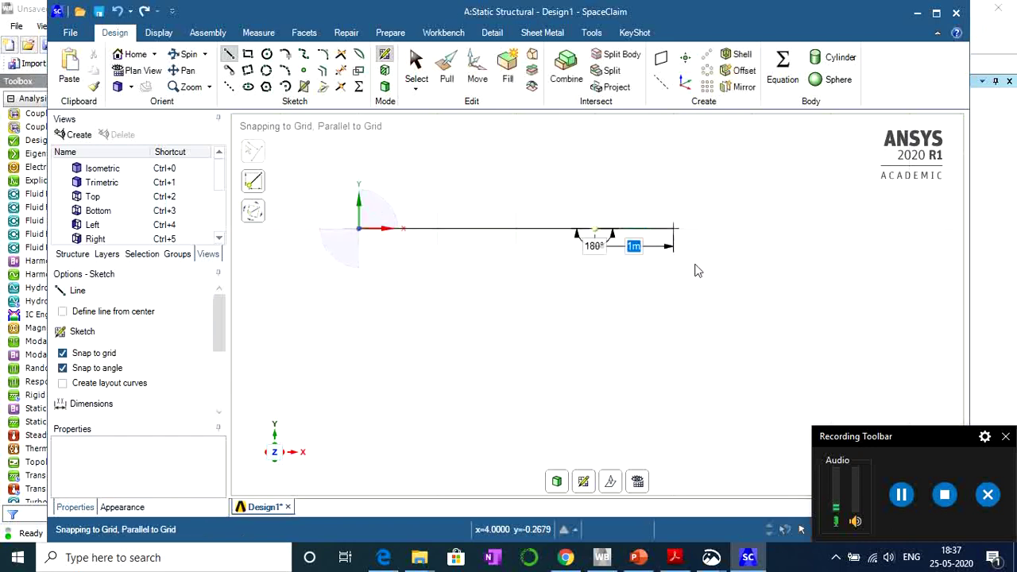
left_click(649, 560)
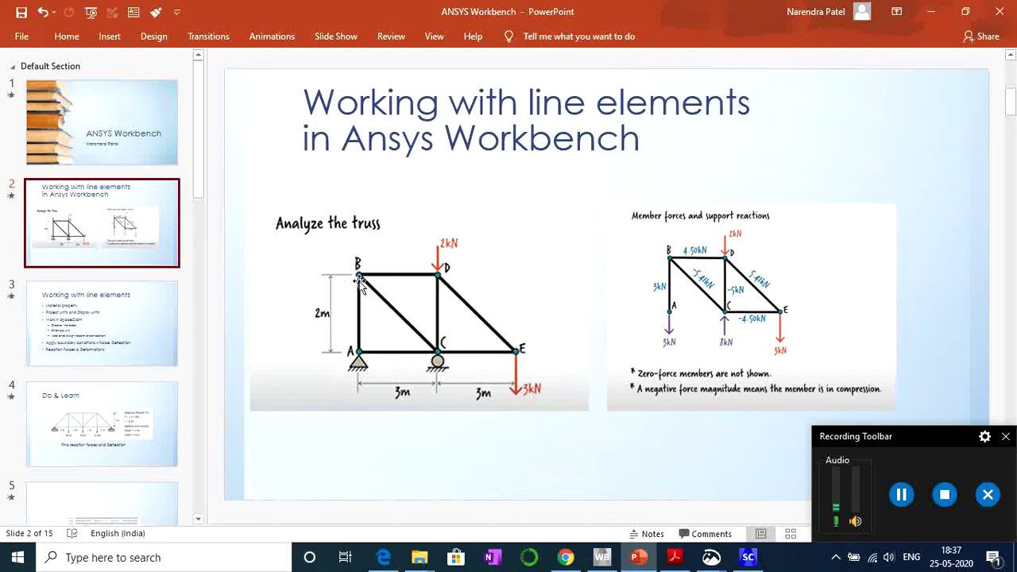
left_click(931, 11)
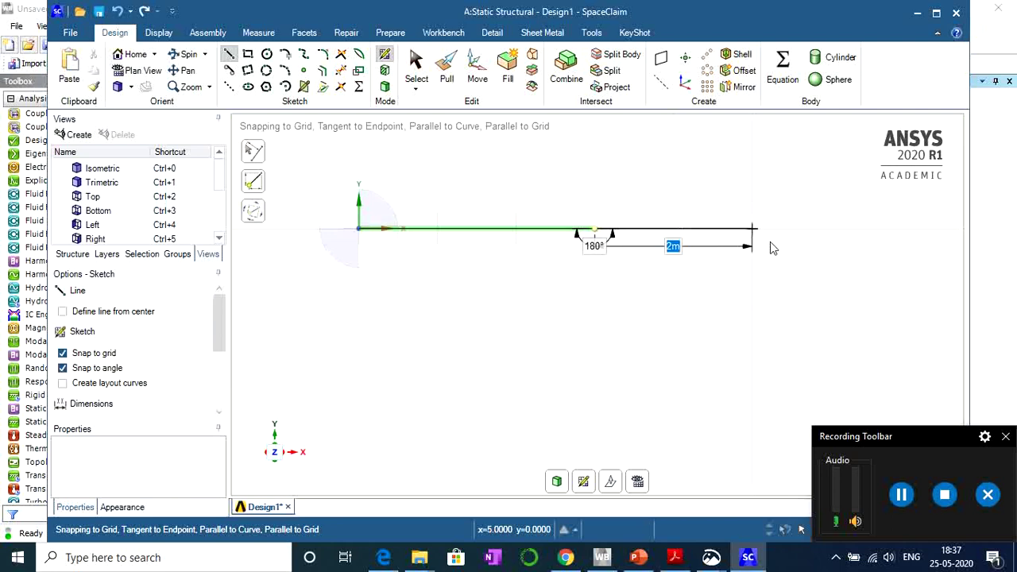
left_click(833, 231)
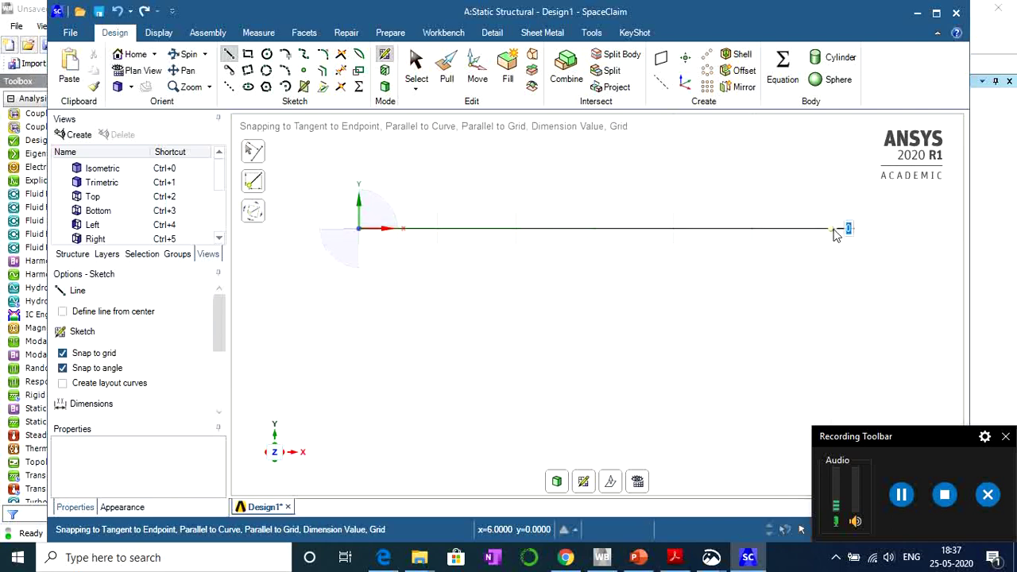
key("Escape")
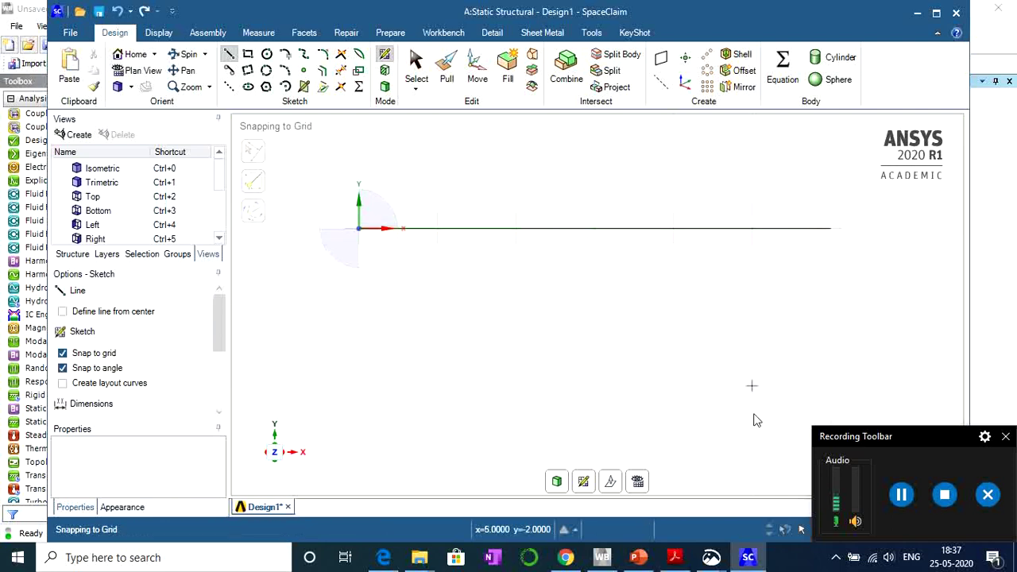
Draw a 2 m vertical line upward from the origin for the truss member between A and B.
scroll(429, 401, "down", 2)
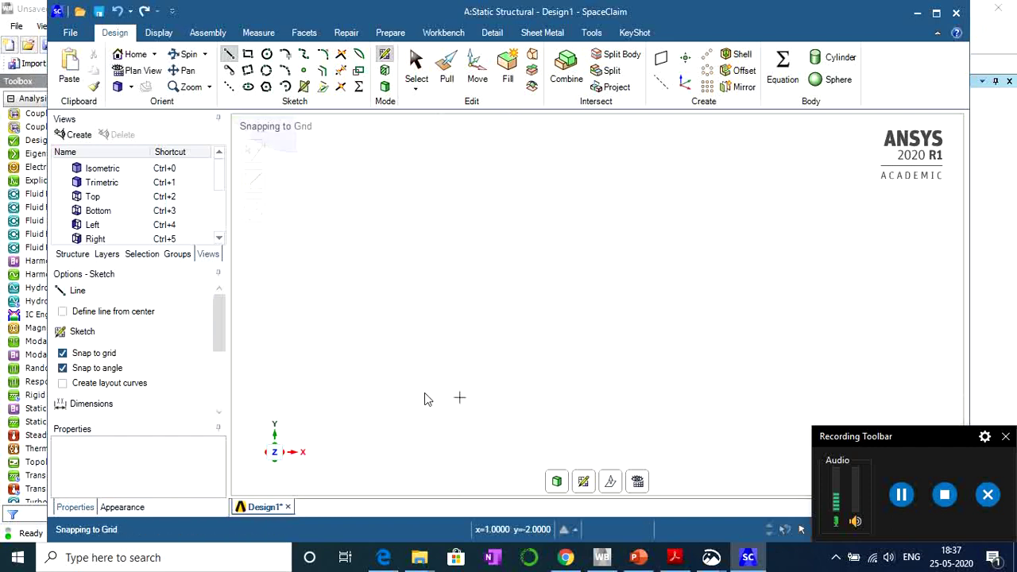
scroll(356, 306, "up", 1)
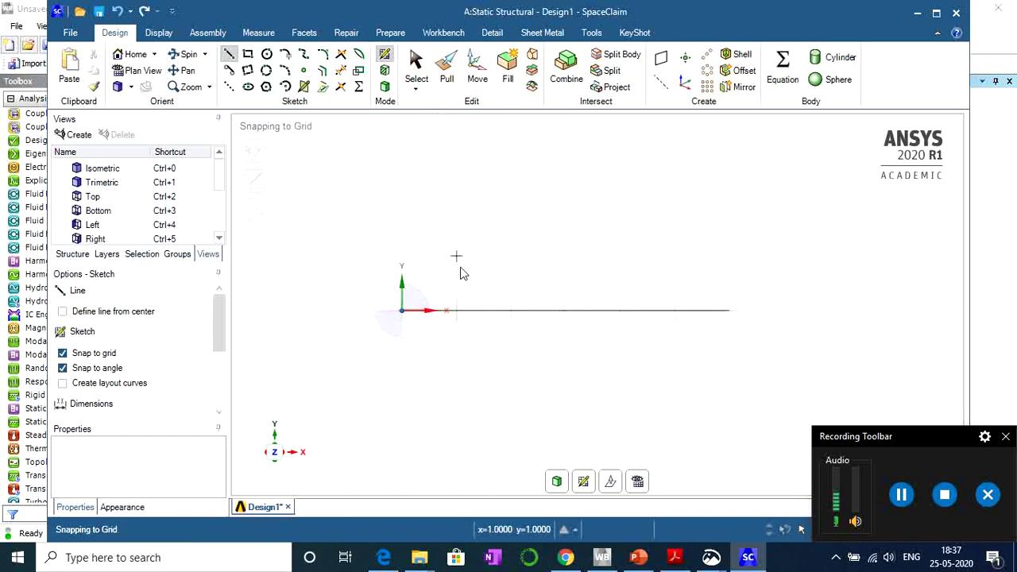
left_click(402, 310)
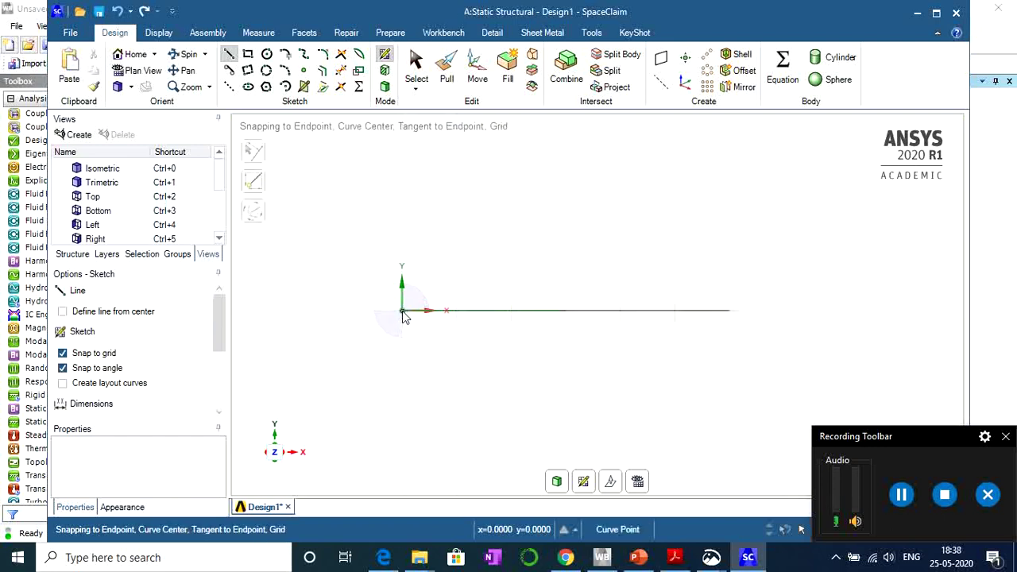
left_click(403, 201)
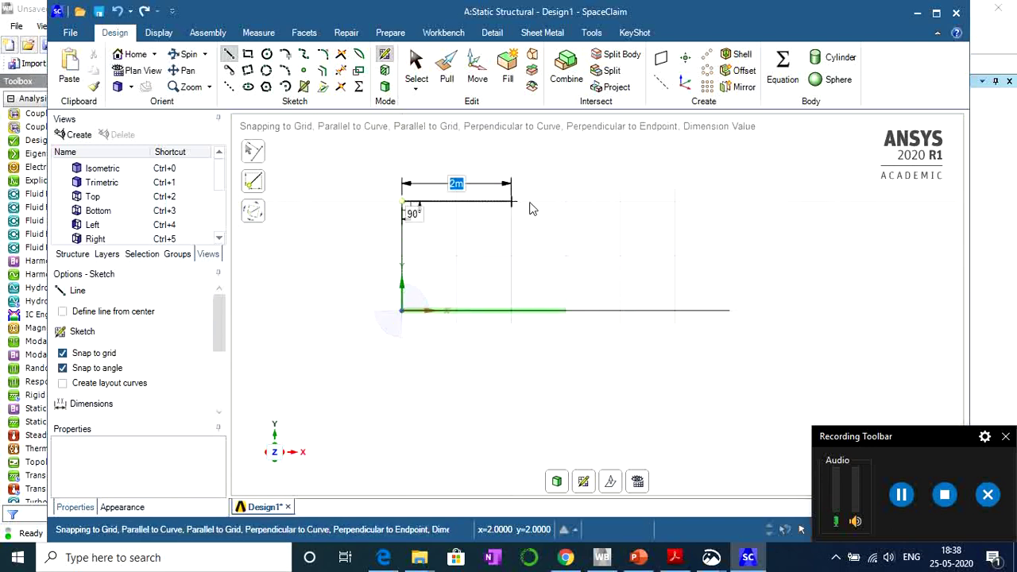
Draw the 3 m top line from B to D, the vertical from D to C and the diagonal from D to E.
left_click(566, 202)
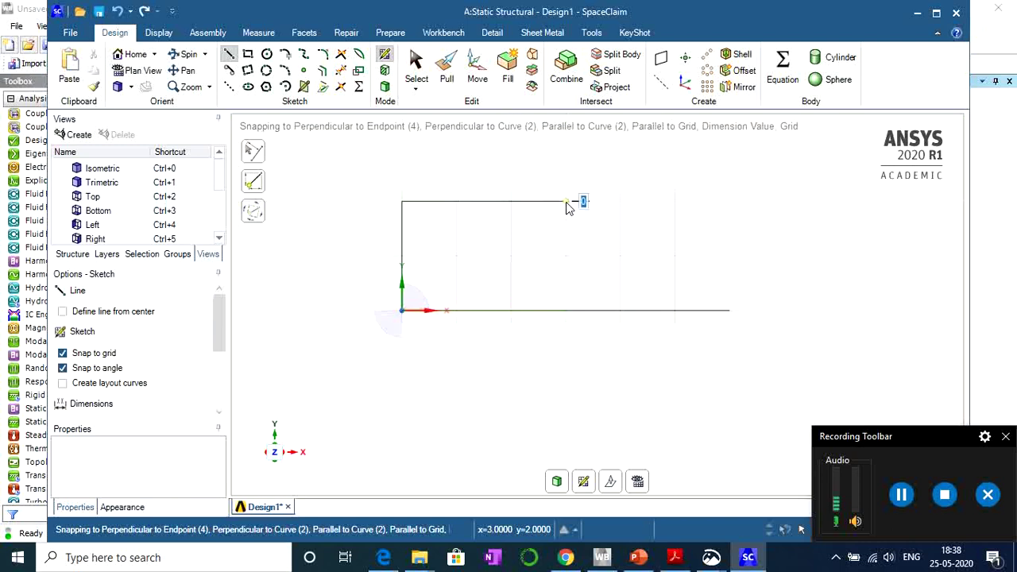
left_click(569, 312)
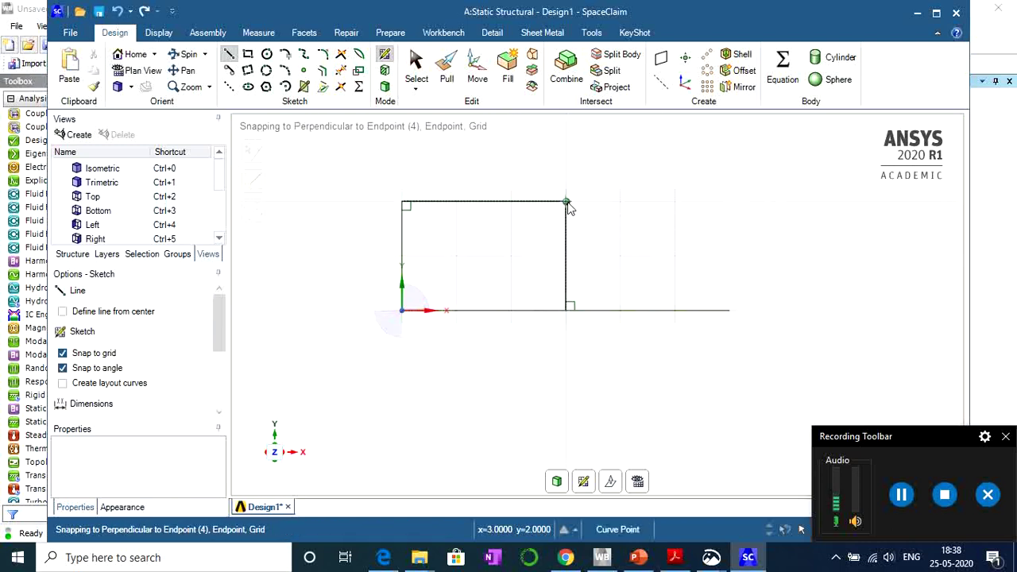
left_click(567, 202)
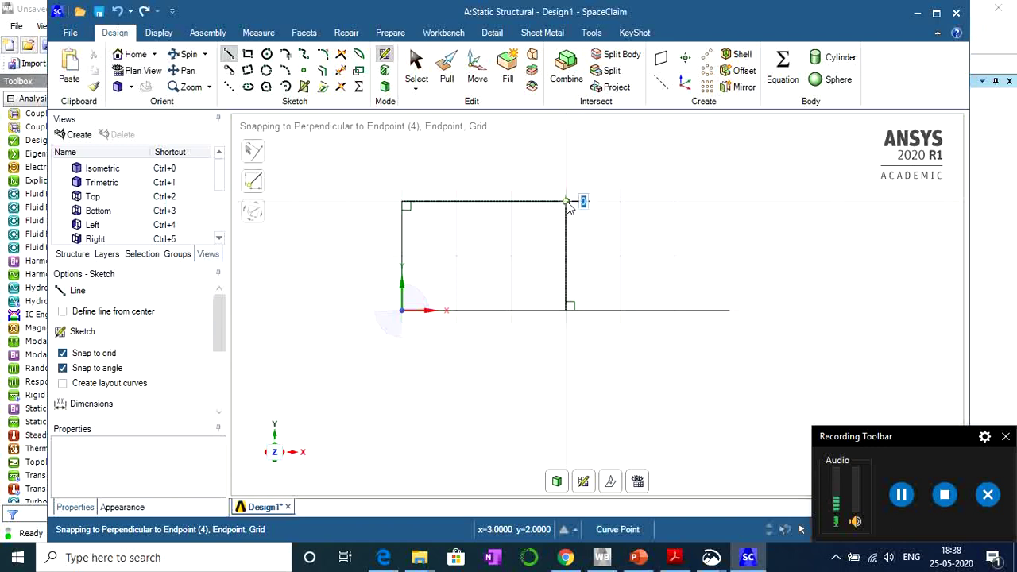
left_click(732, 312)
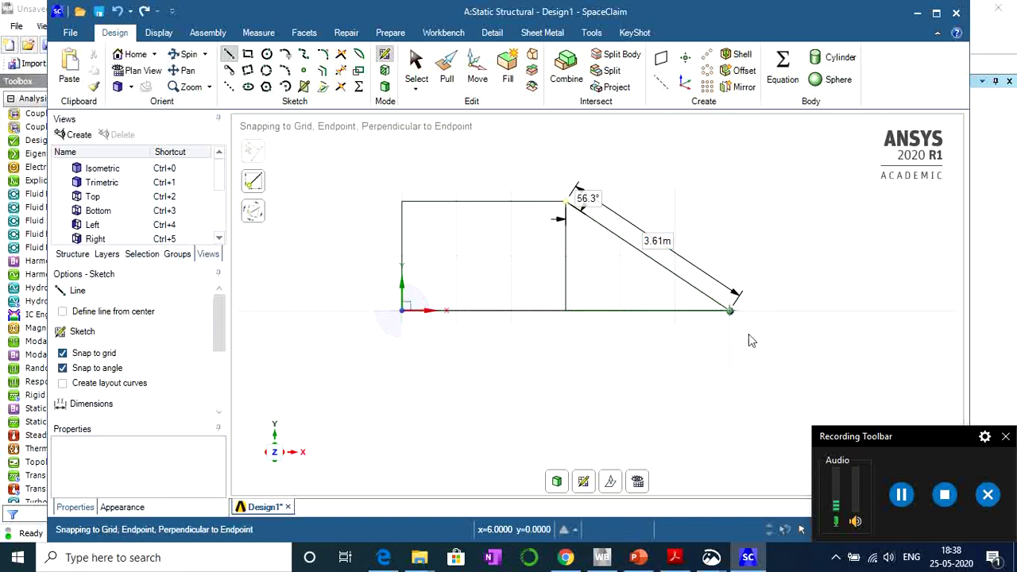
Check the truss on the PowerPoint slide, draw the diagonal member from C to B in SpaceClaim and leave the Line tool.
left_click(640, 557)
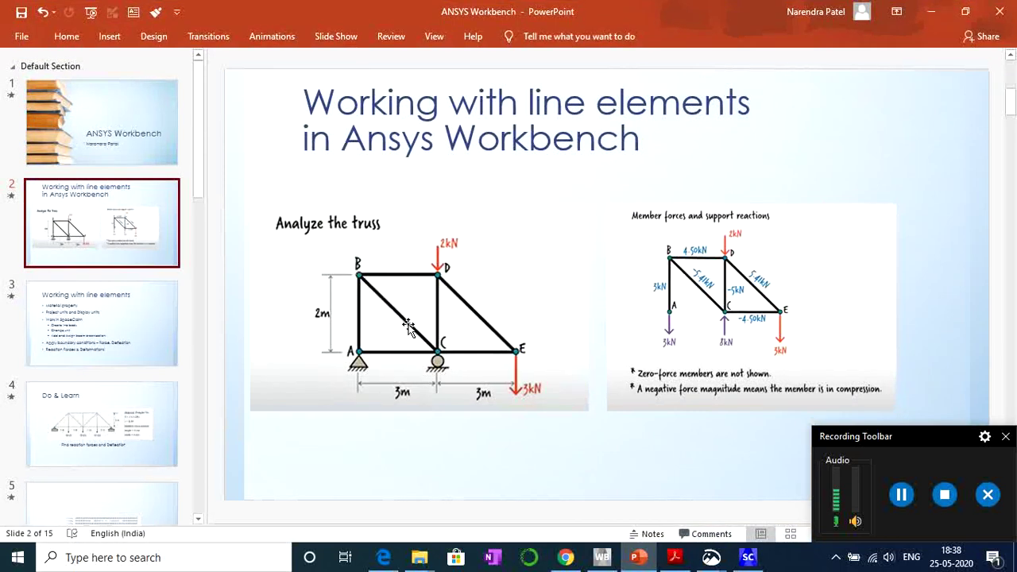
left_click(748, 556)
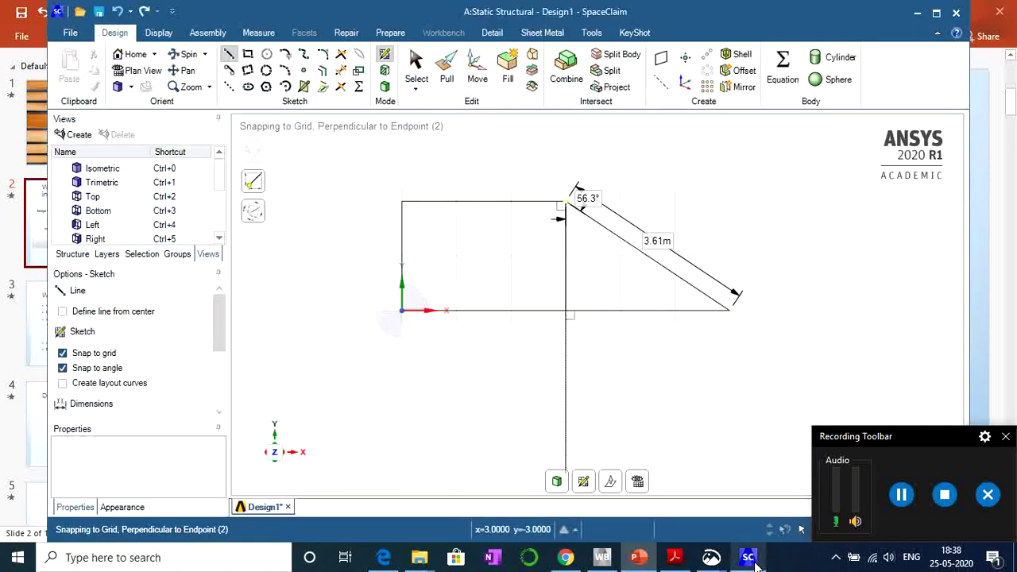
left_click(563, 311)
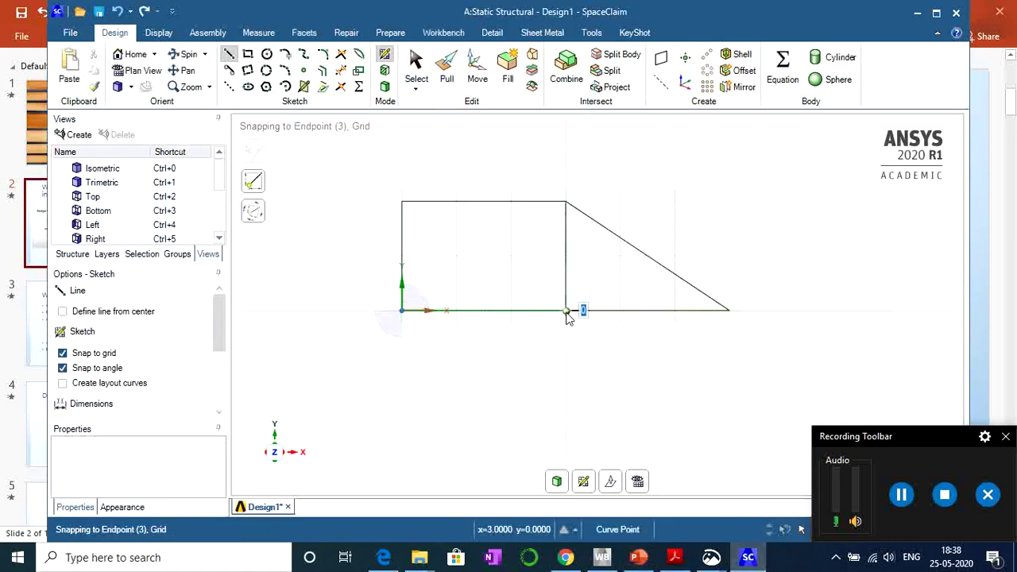
left_click(402, 203)
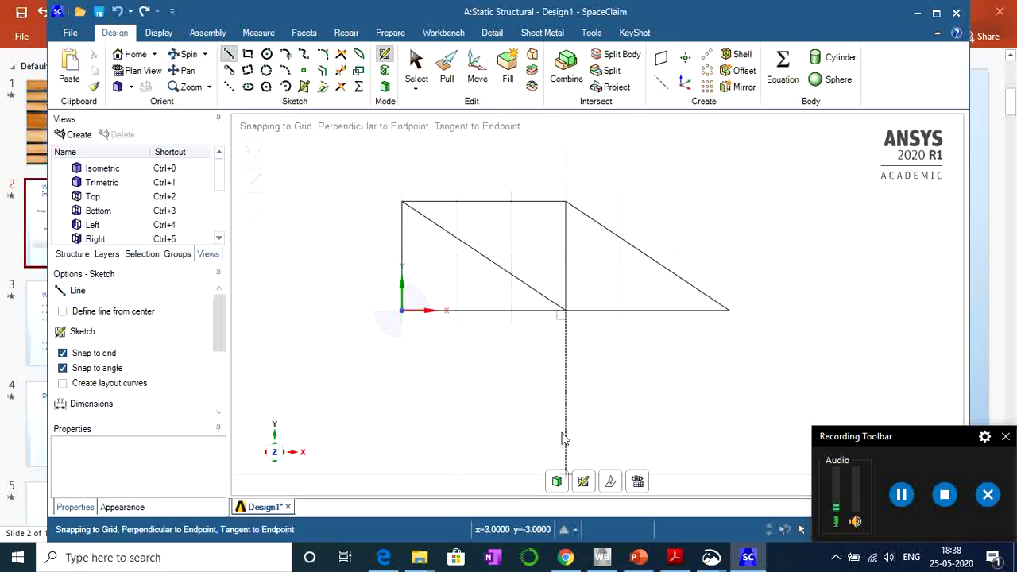
key("Escape")
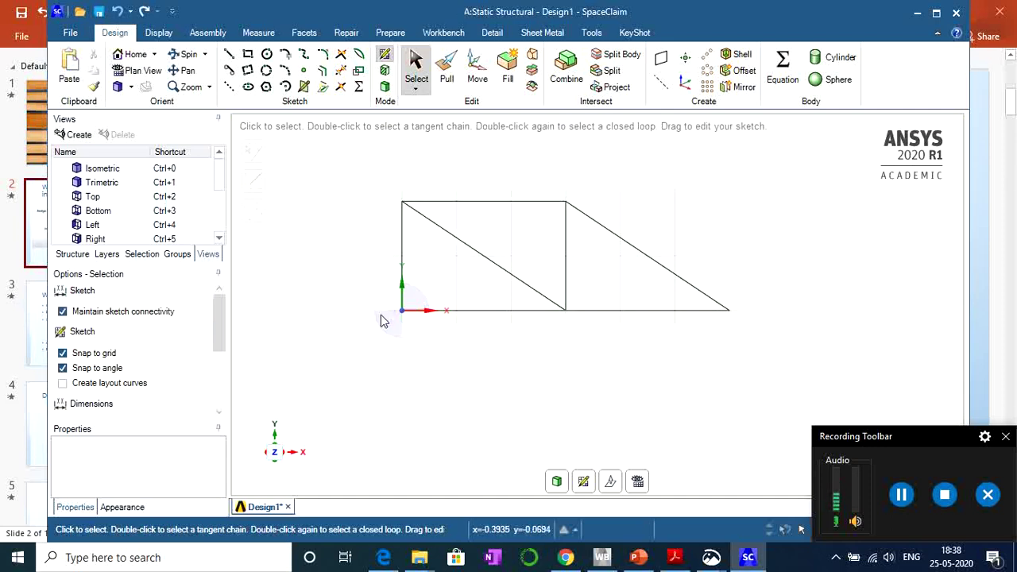
List the truss curves in the structure tree and add a solid rectangle beam profile from the new profile library.
left_click(73, 254)
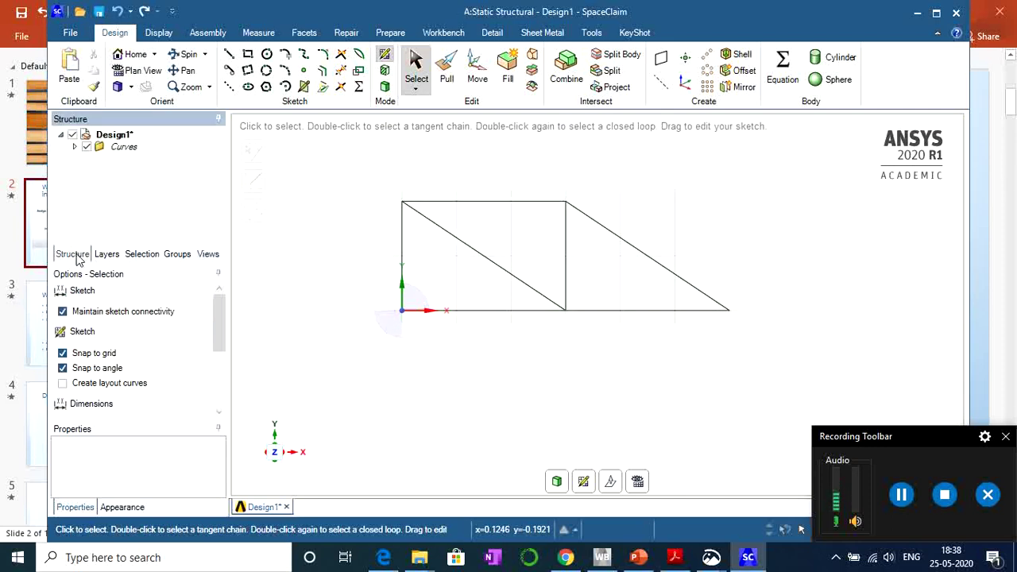
left_click(73, 147)
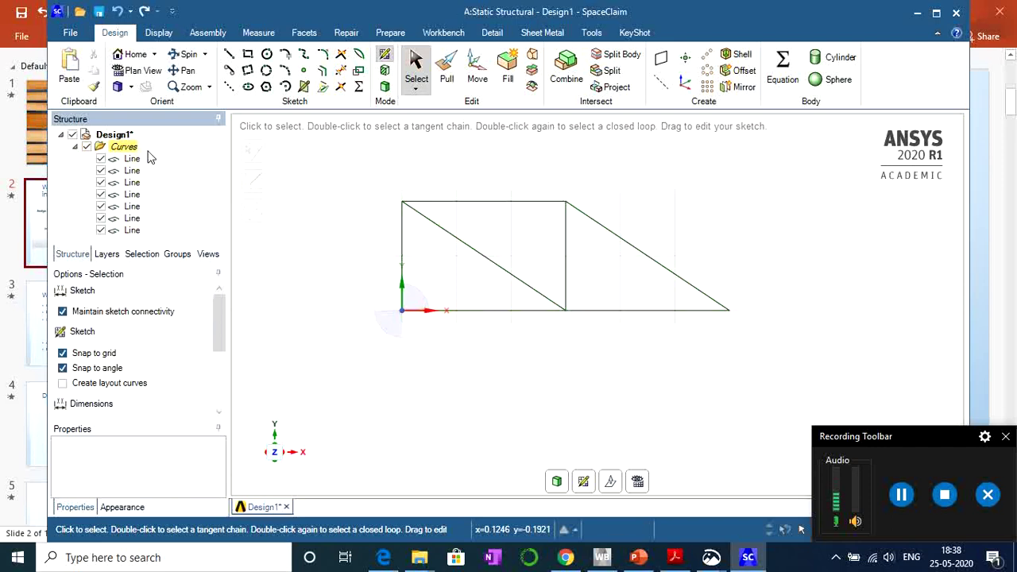
left_click(393, 35)
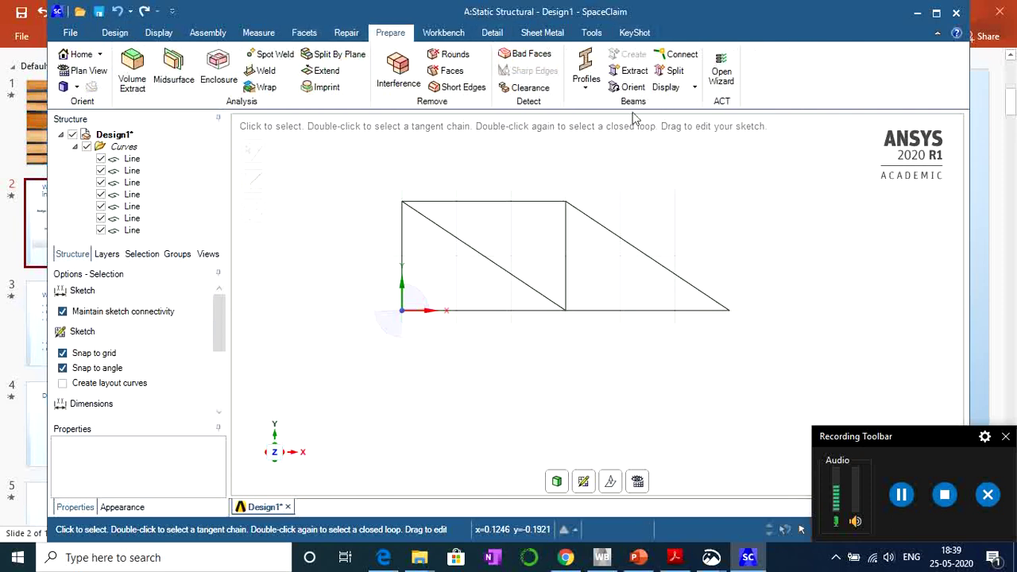
left_click(595, 92)
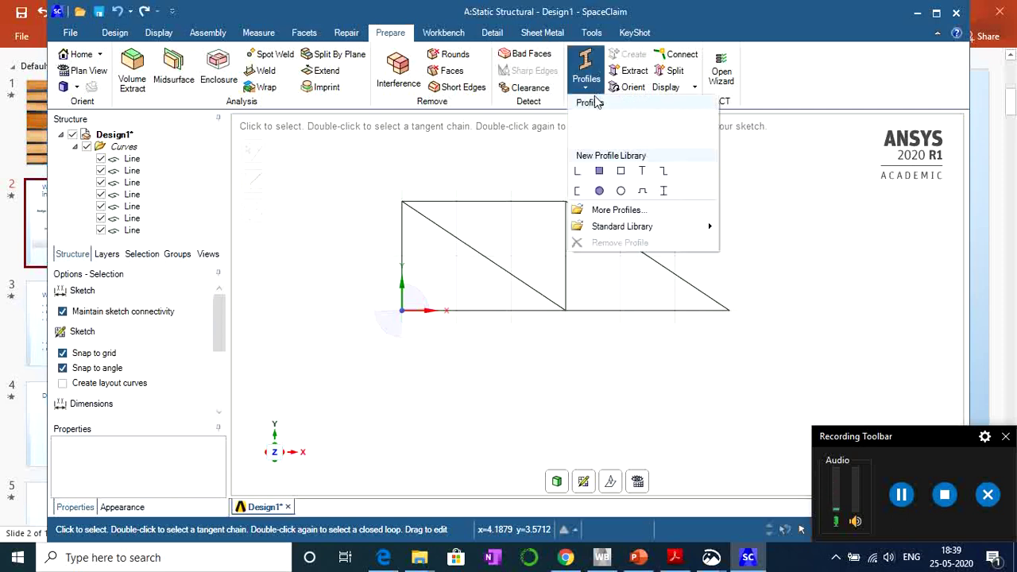
left_click(600, 173)
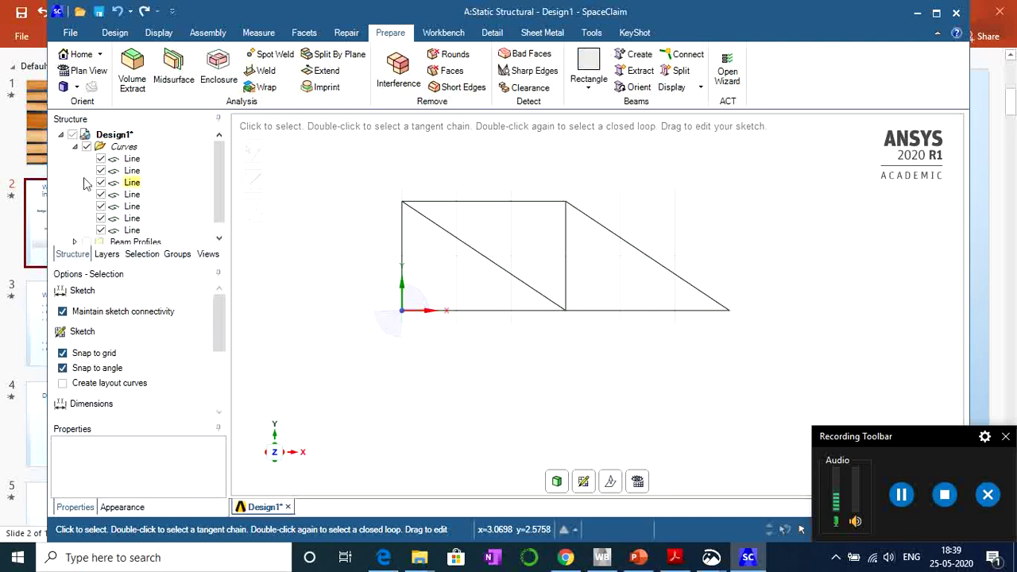
Open the Rectangle profile under Beam Profiles for editing, leaving its name as it is.
left_click(75, 149)
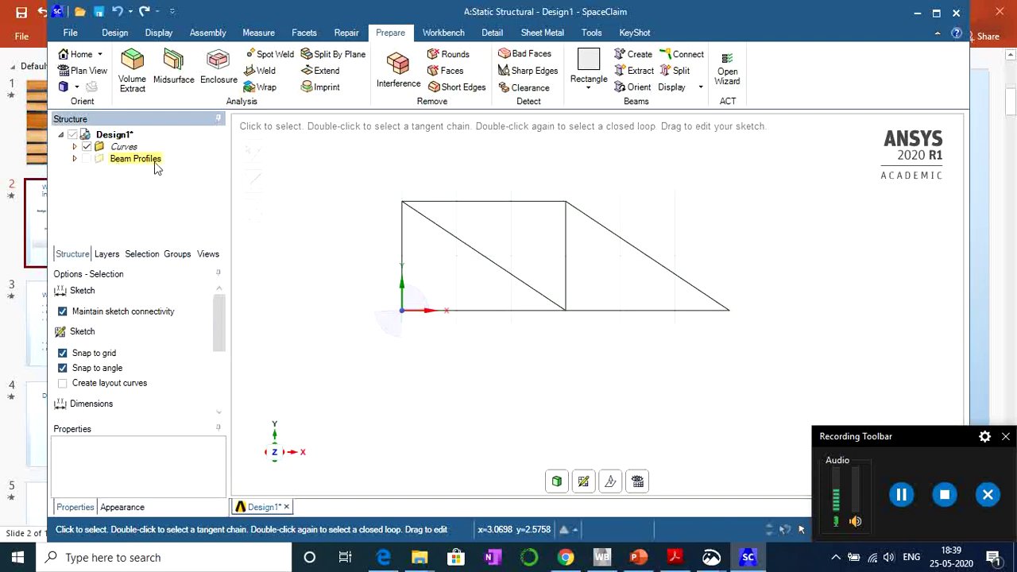
left_click(75, 159)
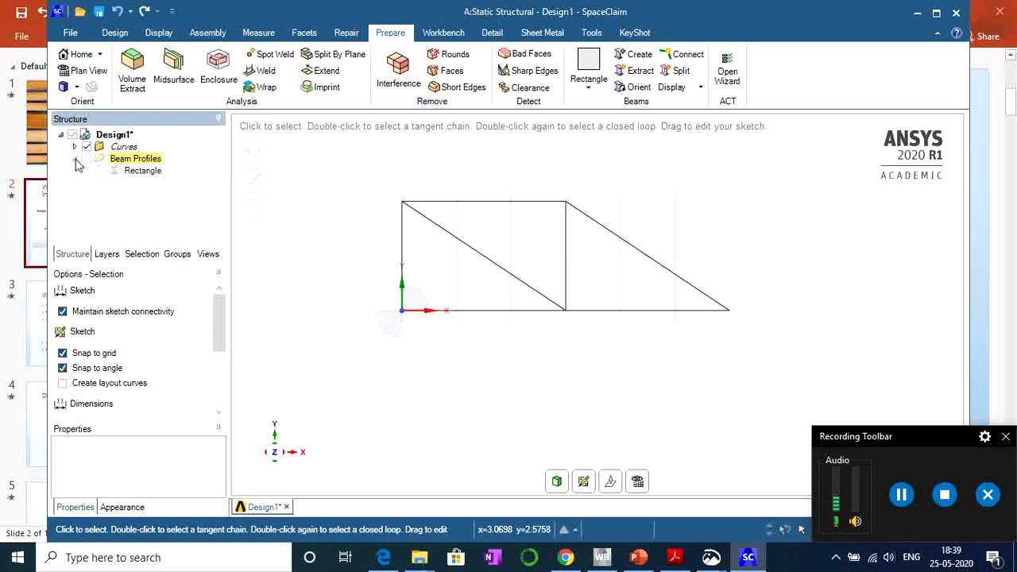
left_click(141, 171)
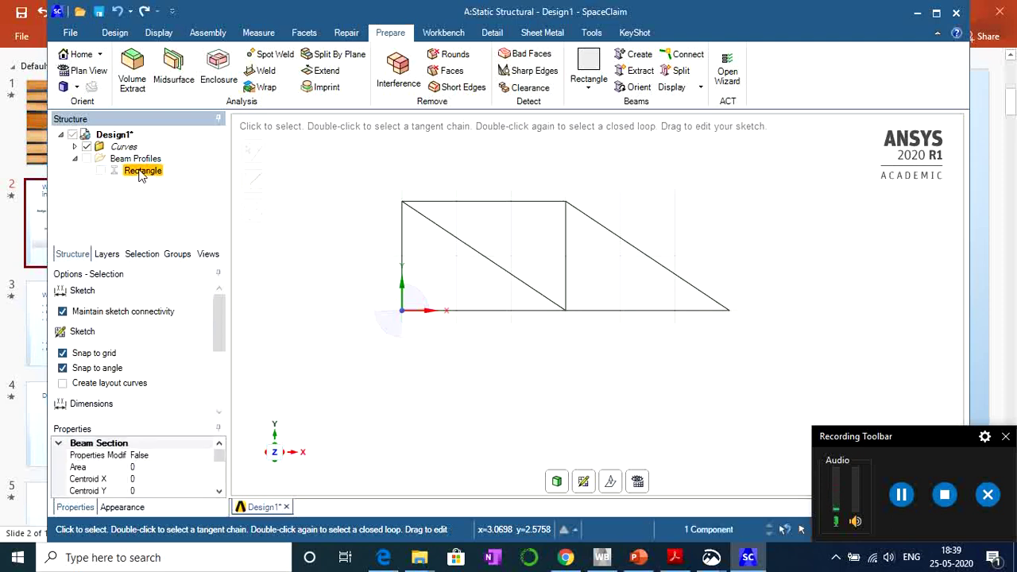
left_click(139, 170)
left_click(143, 168)
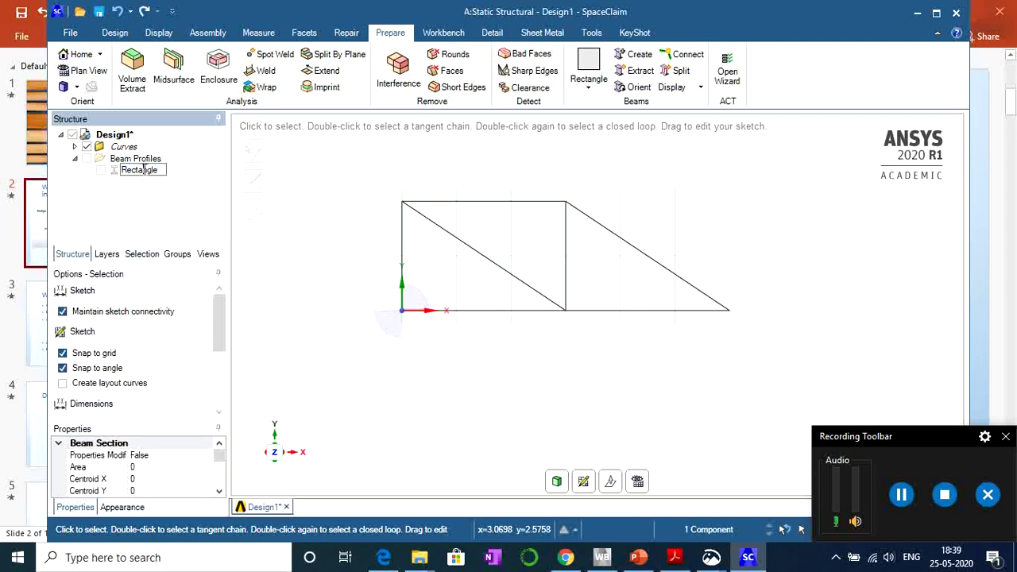
key("Return")
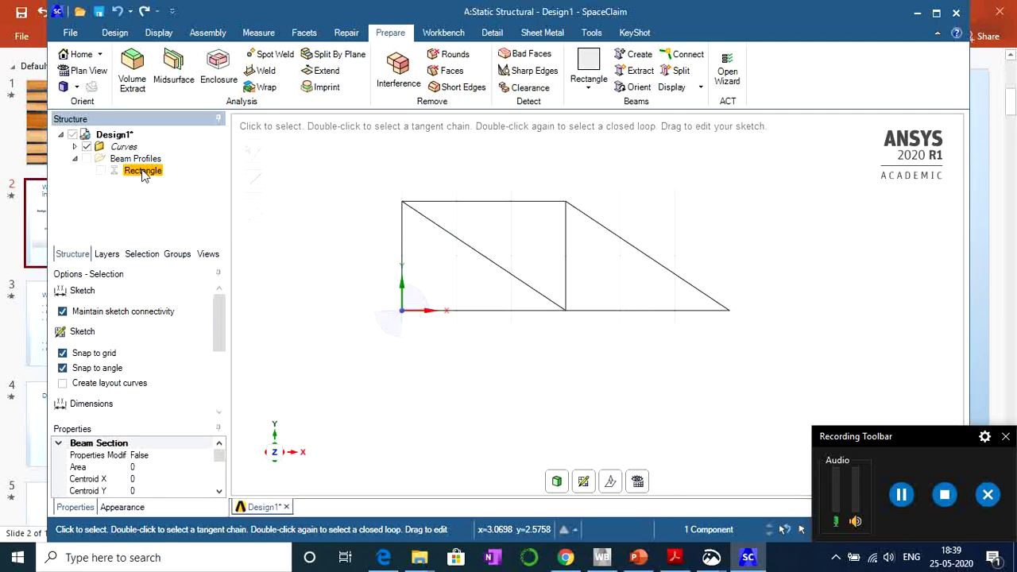
right_click(144, 175)
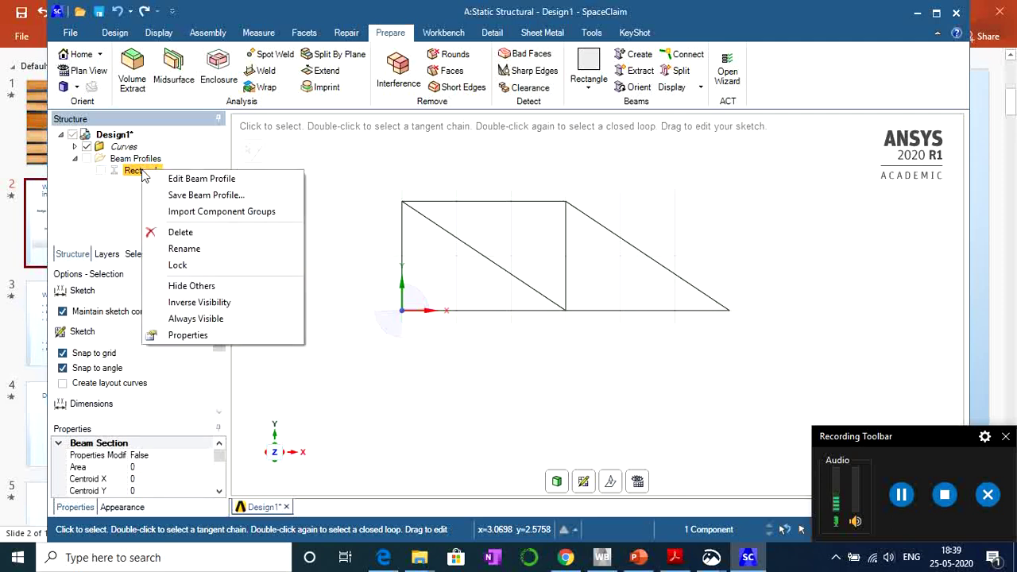
left_click(201, 179)
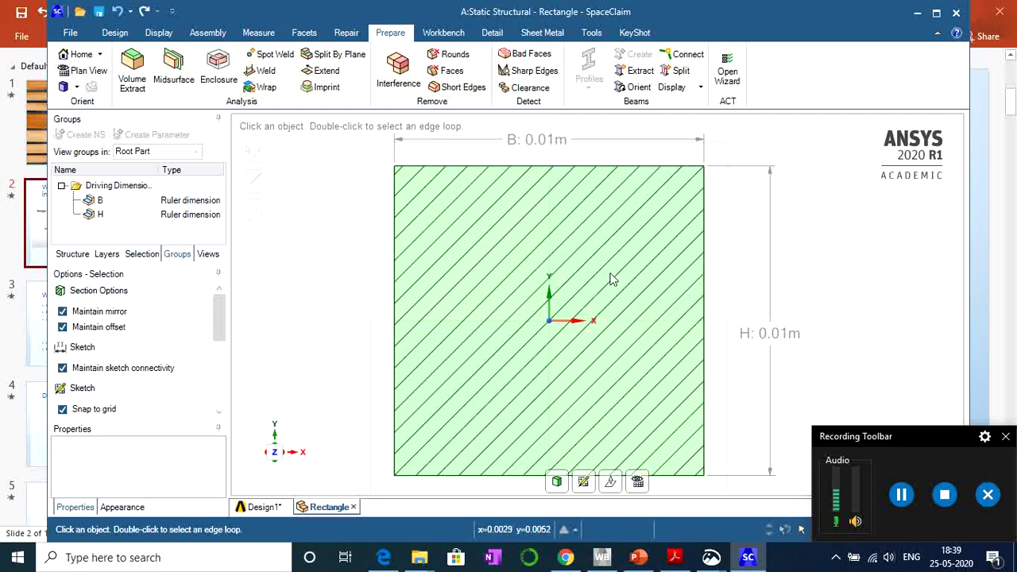
Set the rectangular profile's driving dimensions B and H to 0.06 m each.
left_click(189, 205)
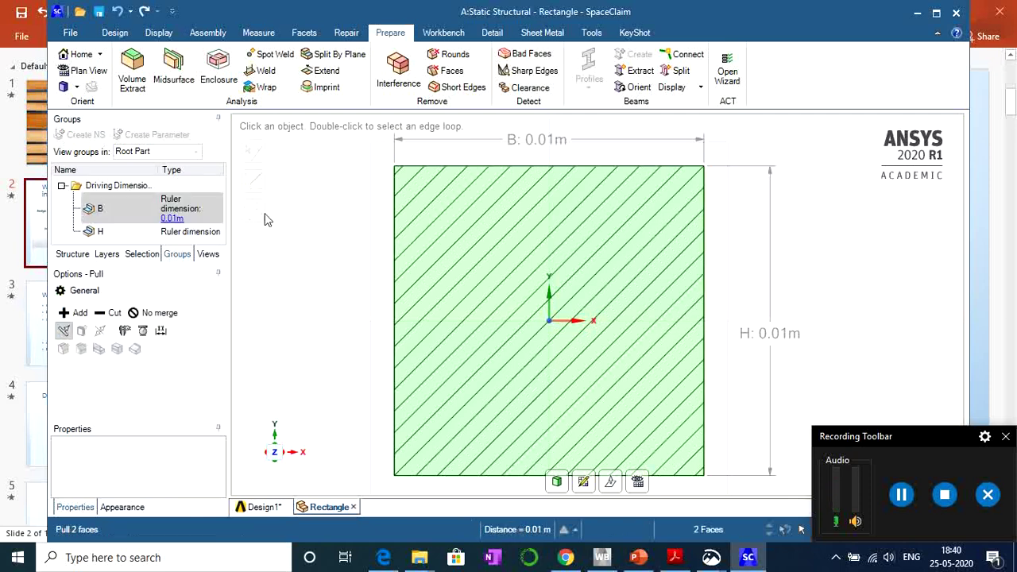
left_click(175, 230)
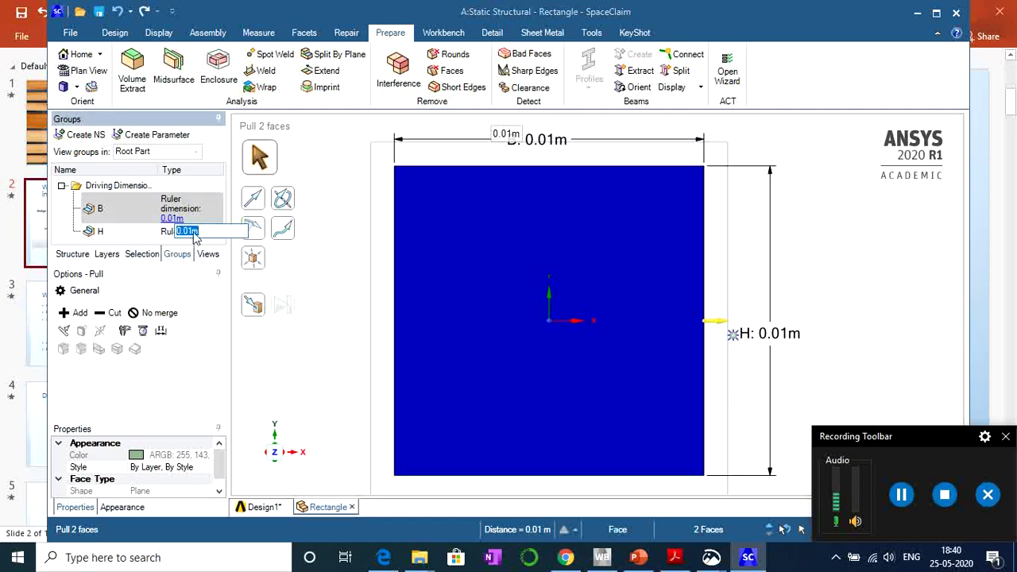
left_click(191, 231)
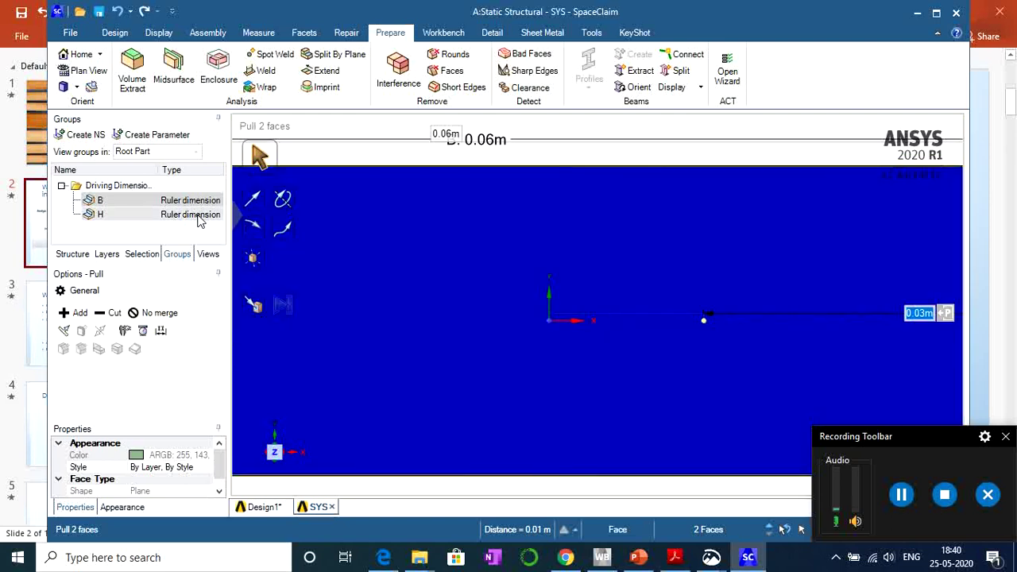
left_click(199, 221)
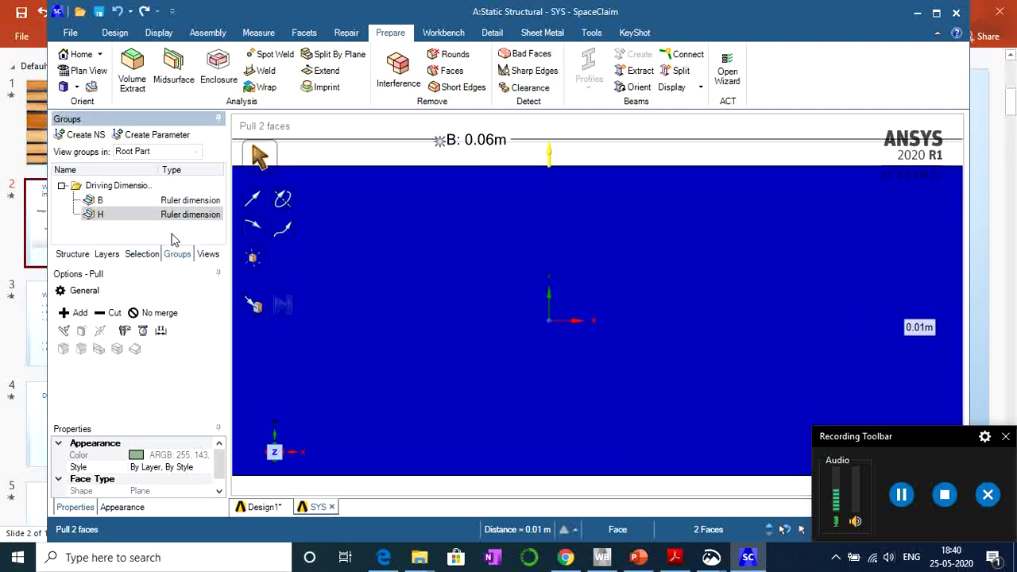
left_click(173, 235)
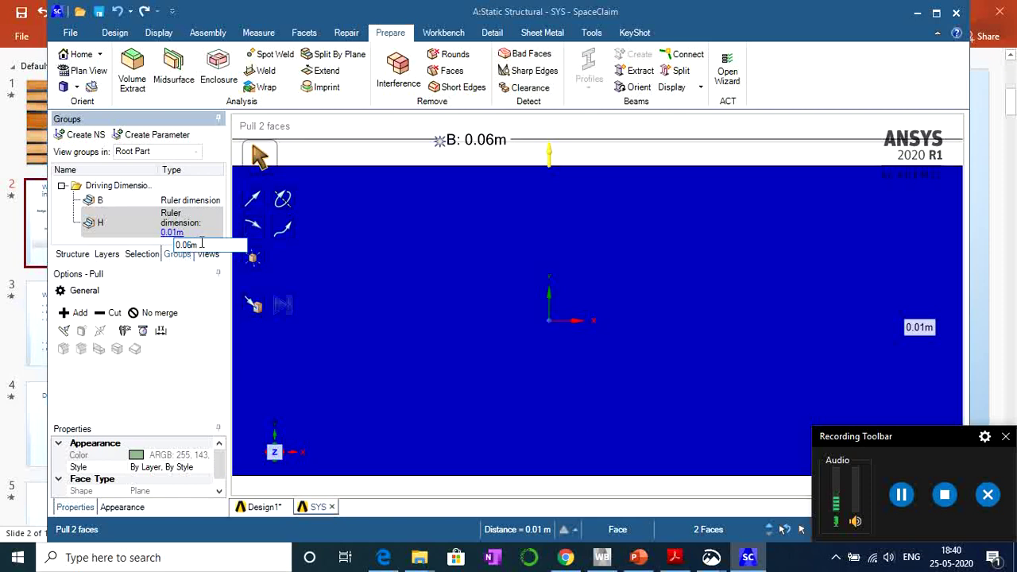
key("Return")
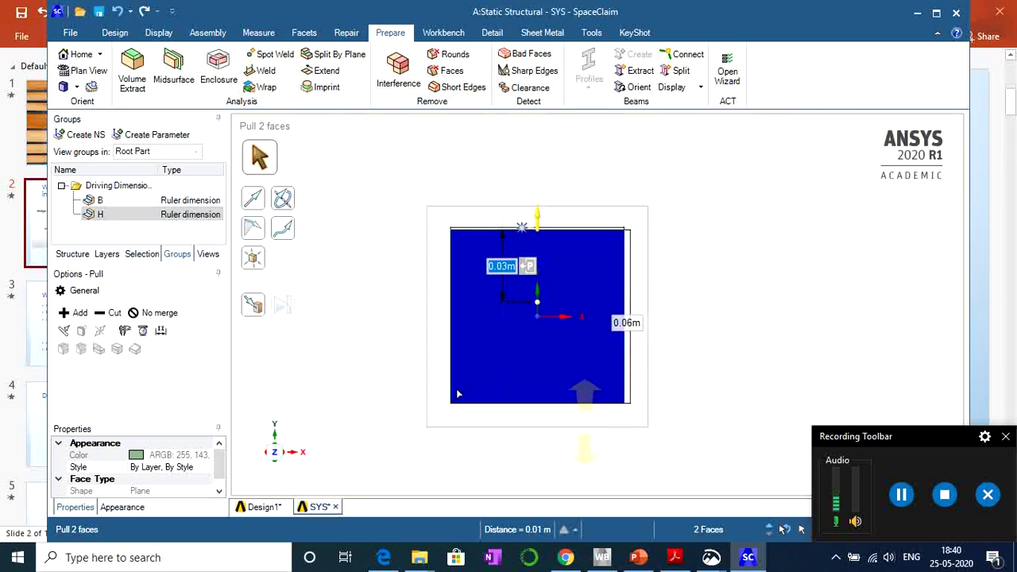
Examine the rectangular profile and its height dimension H up close.
left_click(730, 249)
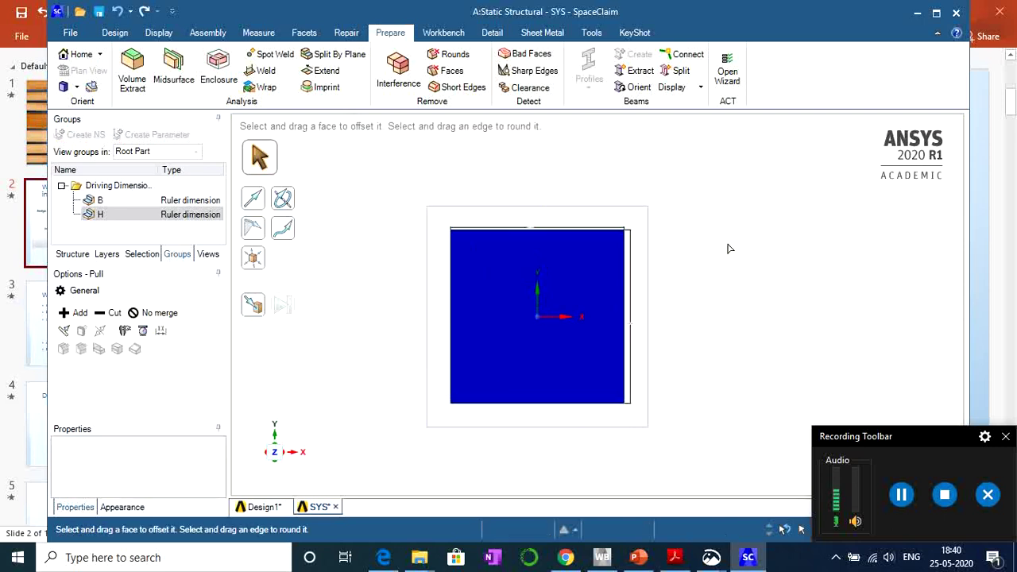
scroll(461, 422, "up", 2)
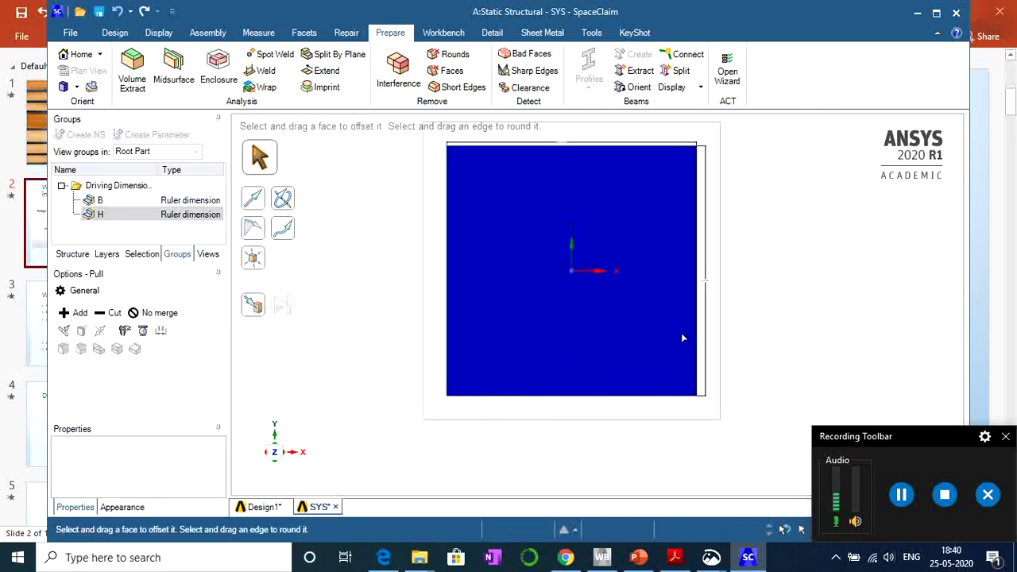
left_click(479, 315)
left_click(722, 286)
scroll(722, 286, "down", 2)
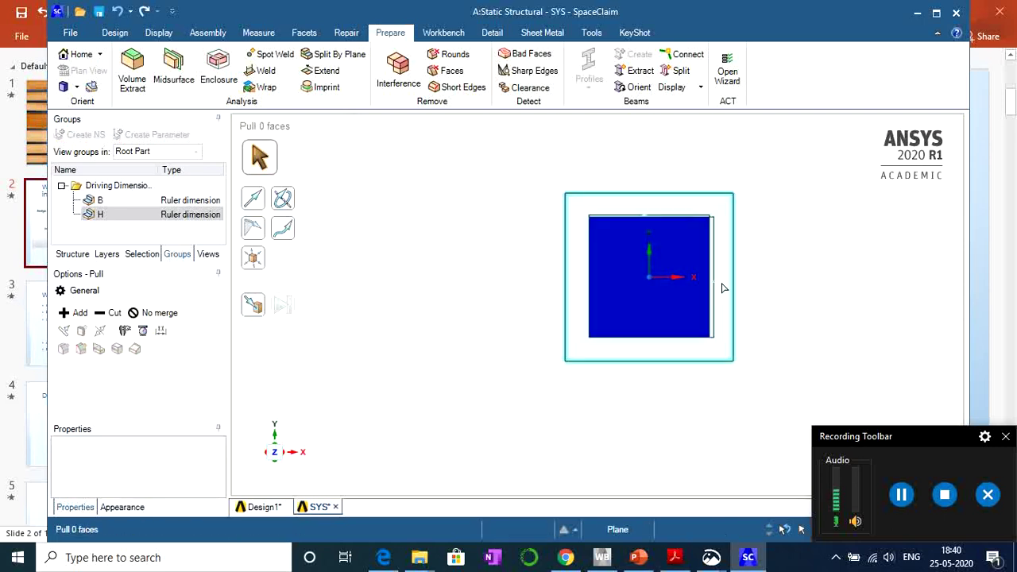
scroll(723, 286, "up", 5)
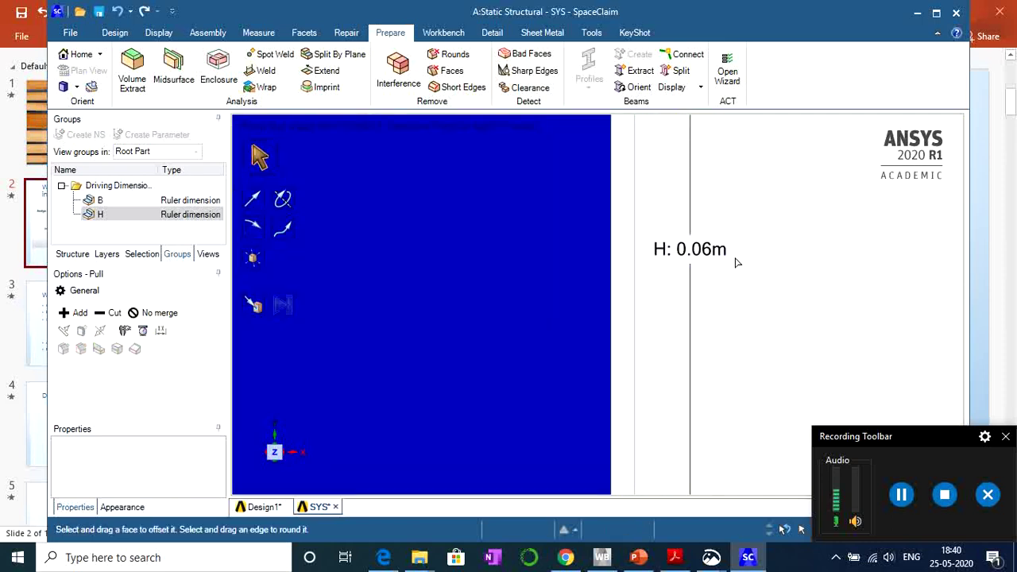
scroll(737, 265, "up", 2)
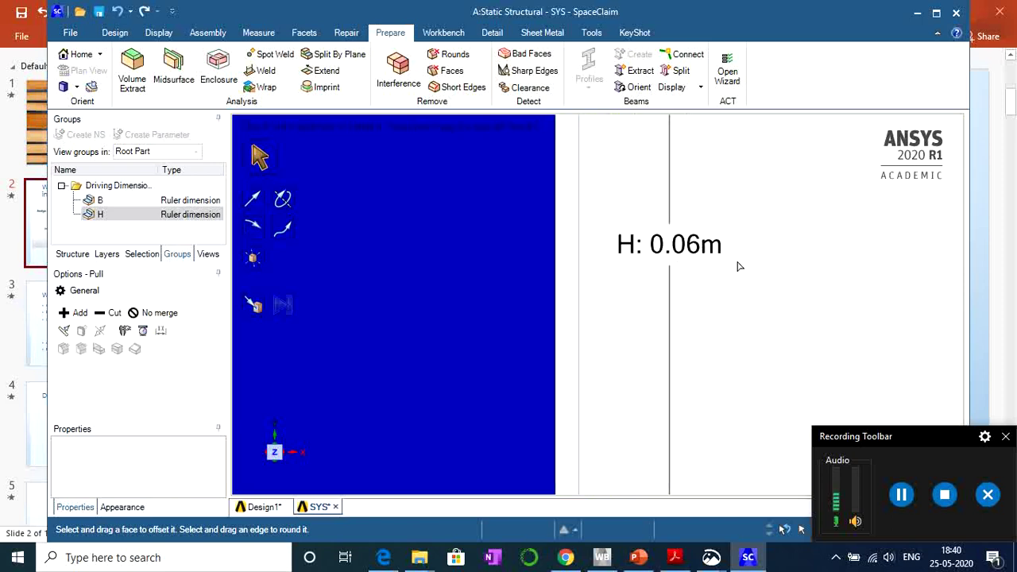
scroll(733, 277, "down", 2)
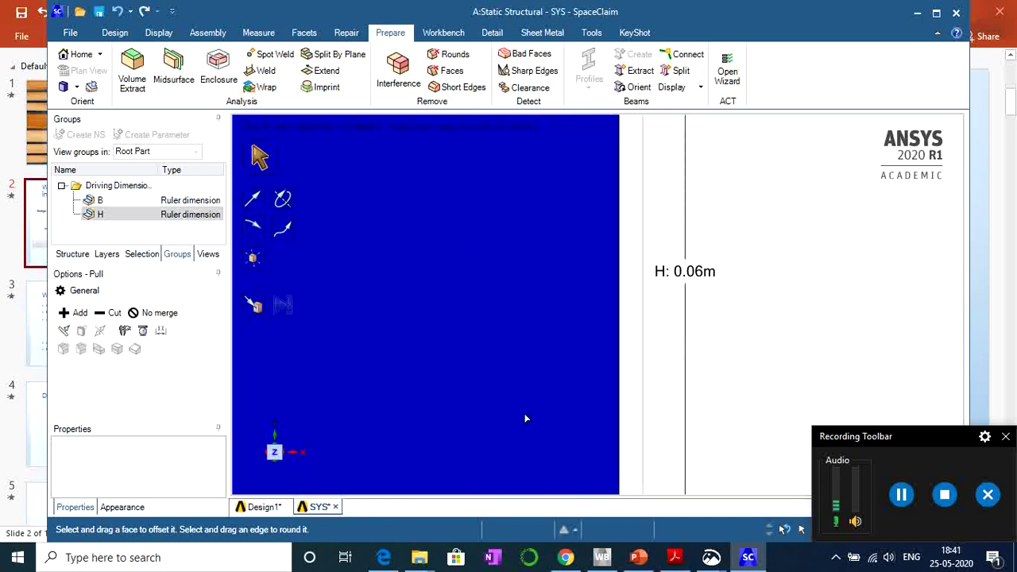
Close the beam profile document and show the structure tree of the truss design.
left_click(335, 507)
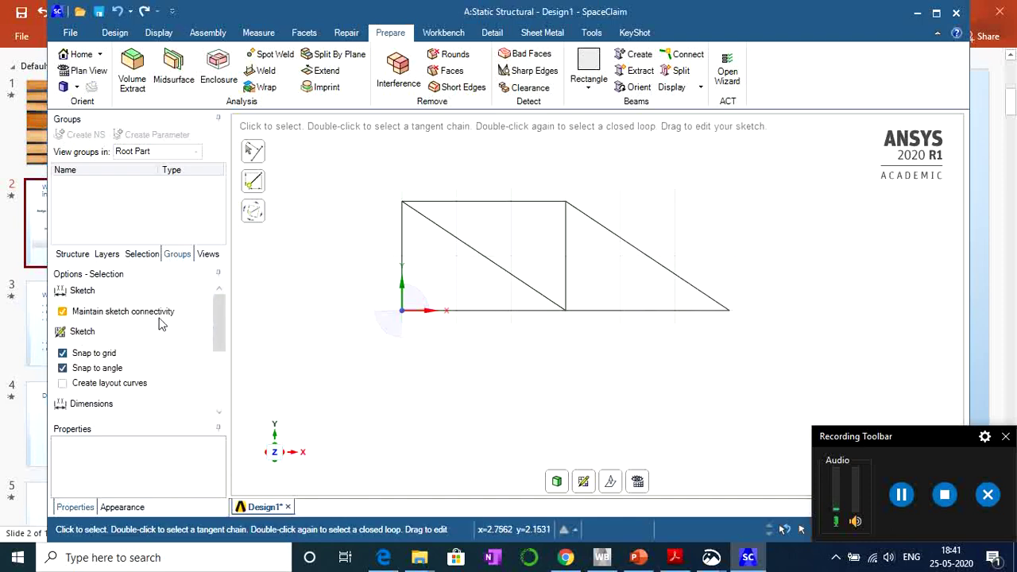
left_click(72, 255)
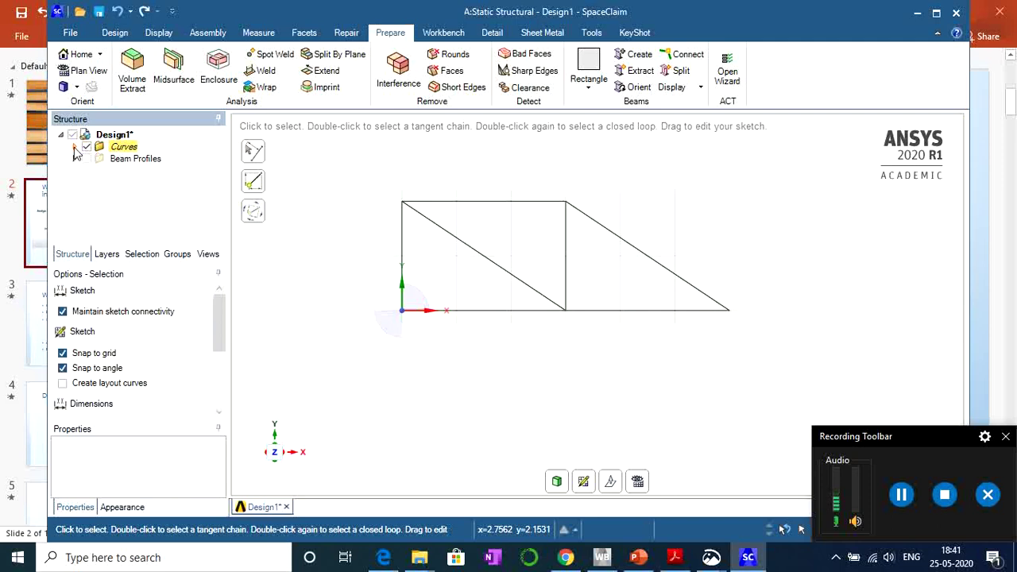
Create beams with the Rectangle profile on all seven truss lines in the Curves folder.
left_click(75, 148)
left_click(132, 158)
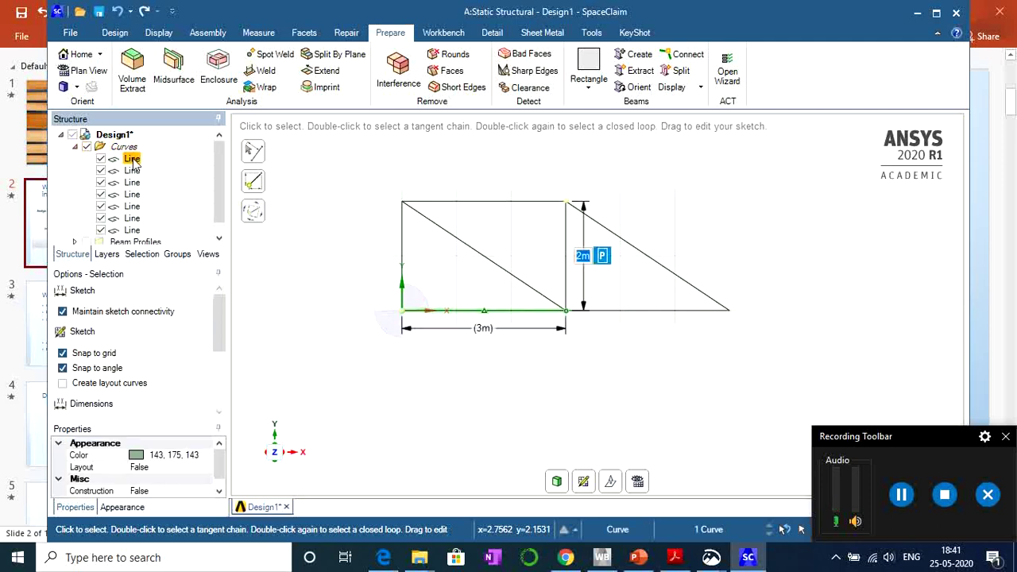
scroll(135, 191, "down", 1)
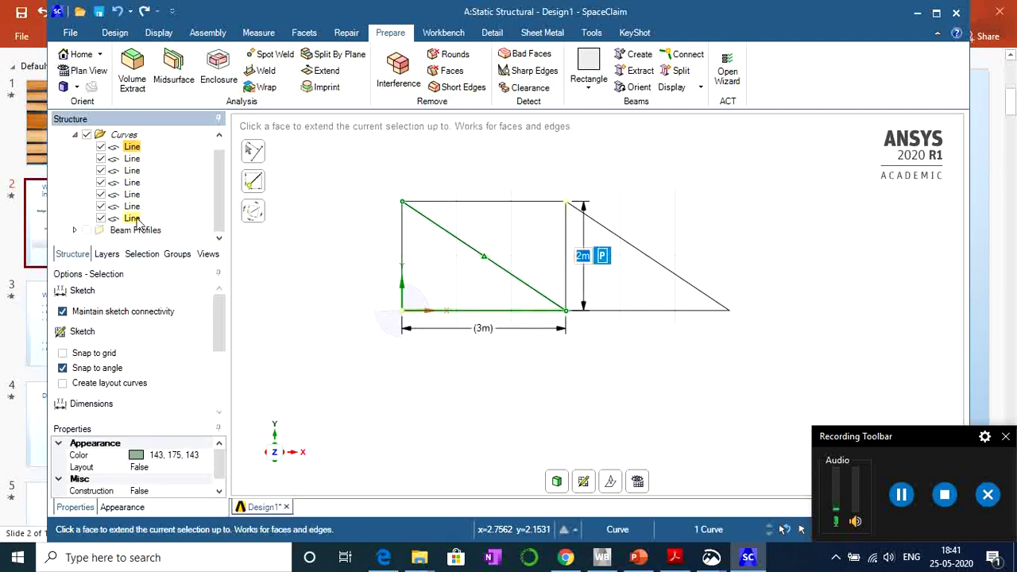
left_click(132, 218, "shift")
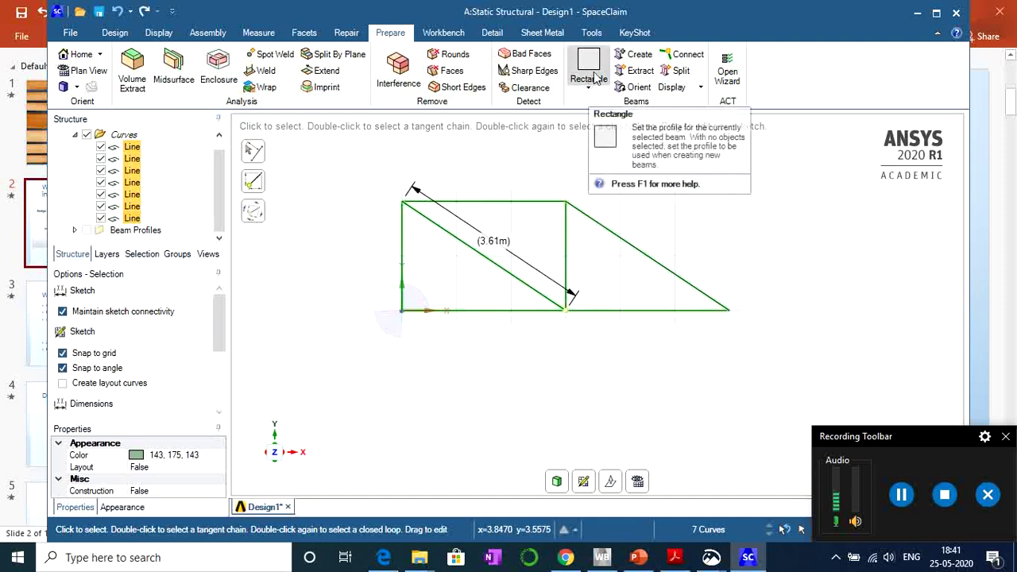
left_click(640, 56)
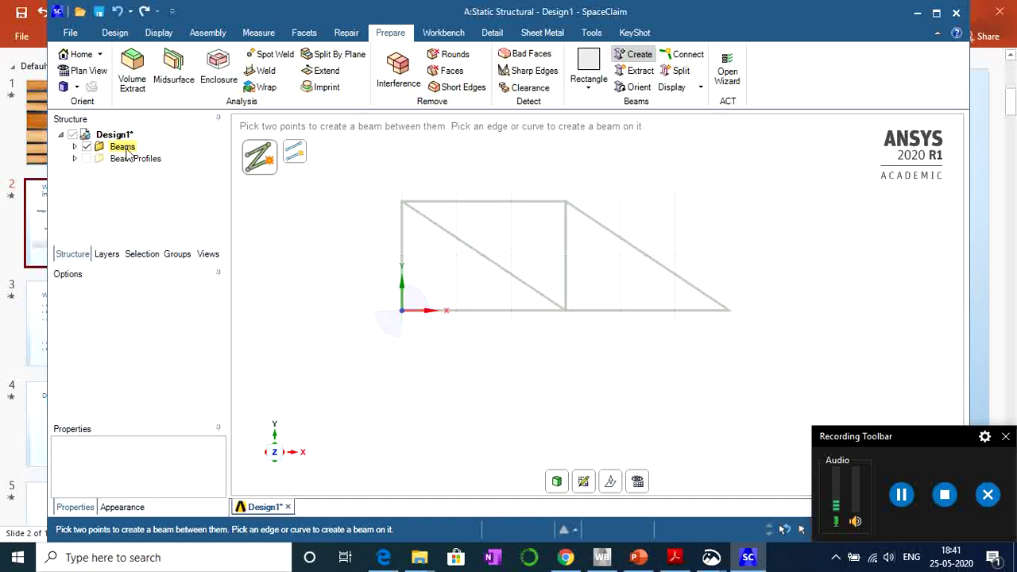
Move all seven rectangular beams together into one new component, keeping its default name.
left_click(74, 148)
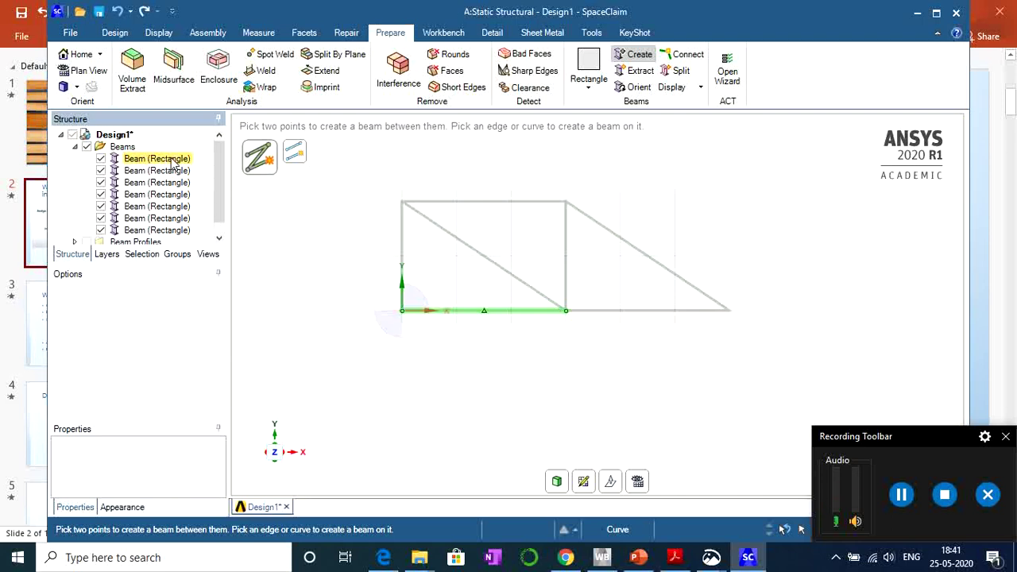
scroll(169, 170, "down", 1)
scroll(177, 222, "up", 1)
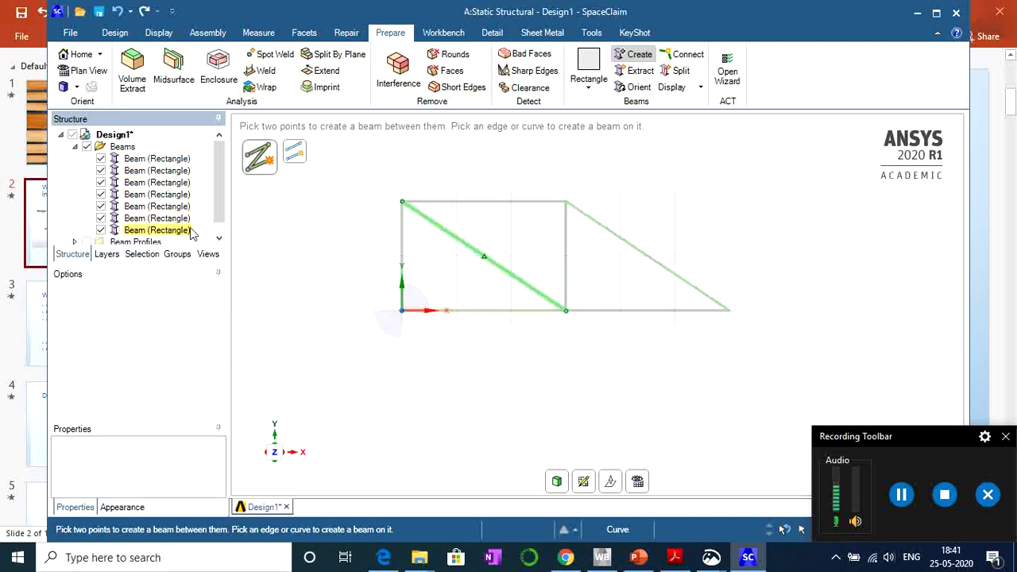
left_click(75, 147)
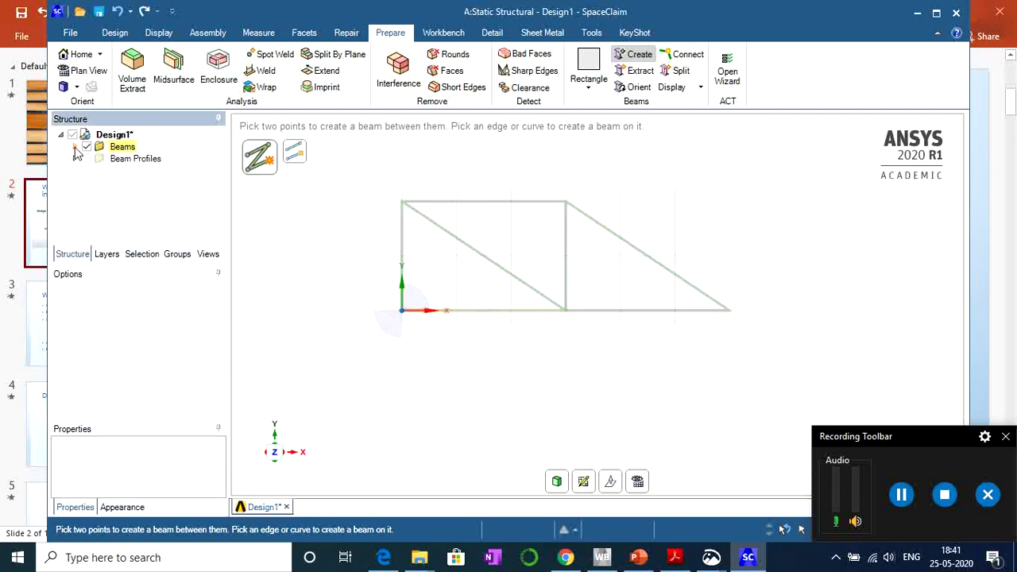
left_click(75, 148)
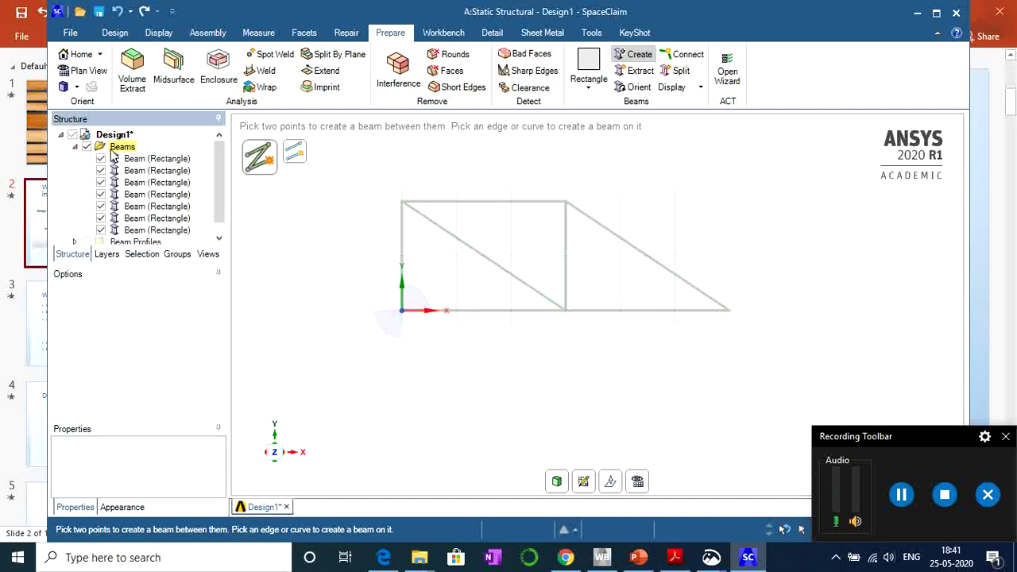
left_click(148, 160)
scroll(155, 175, "down", 1)
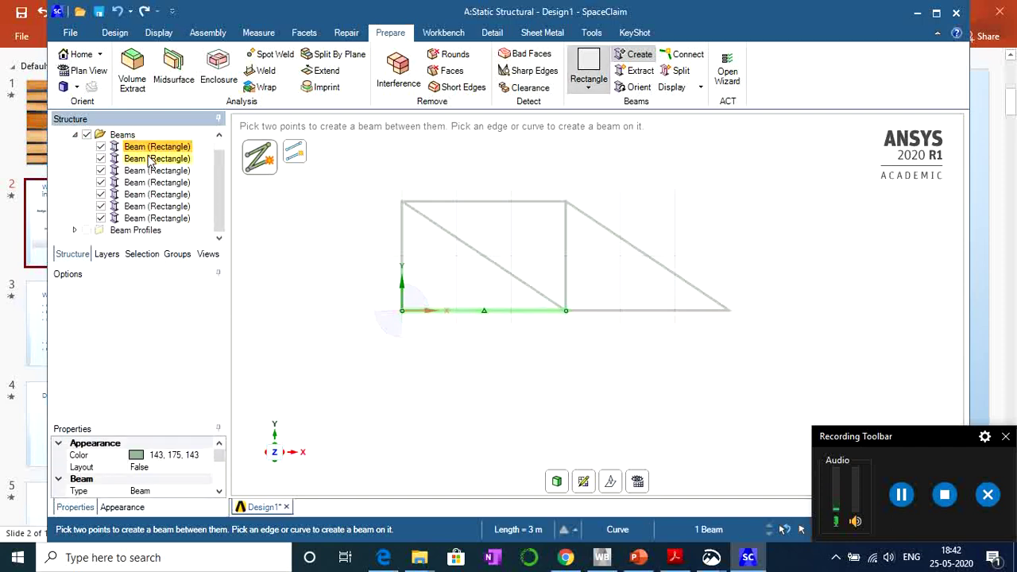
key("Escape")
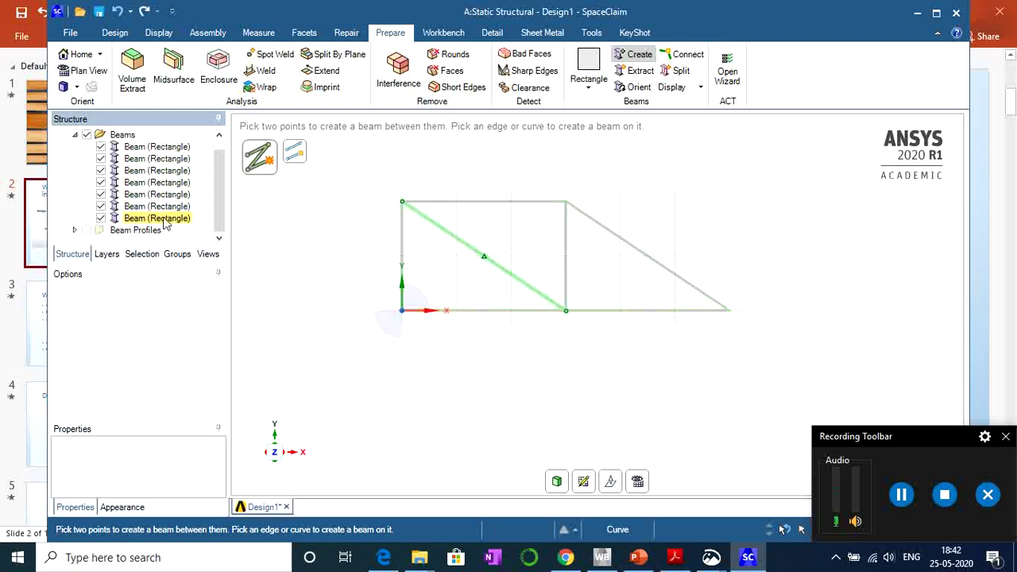
left_click(157, 218, "shift")
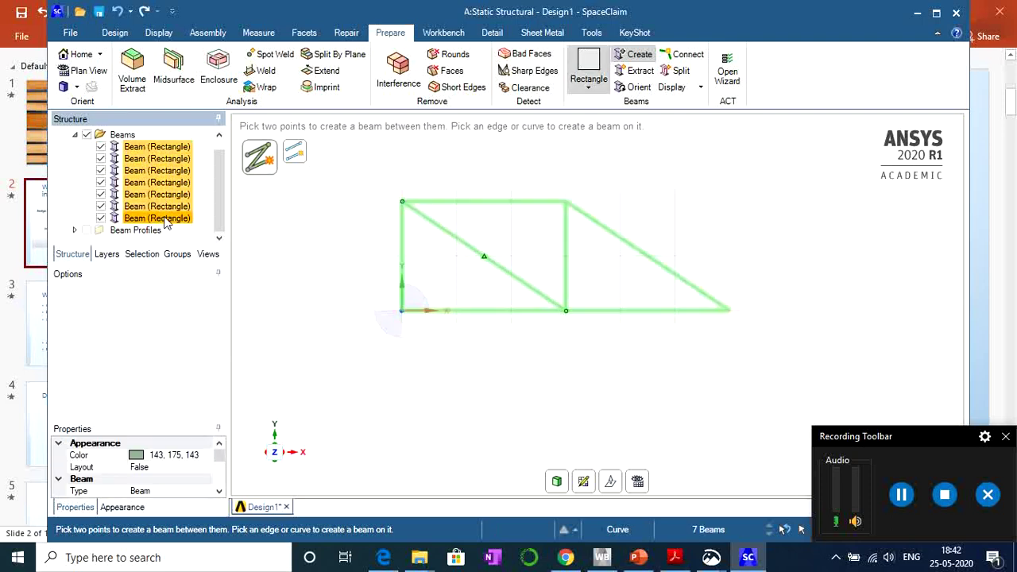
right_click(165, 223)
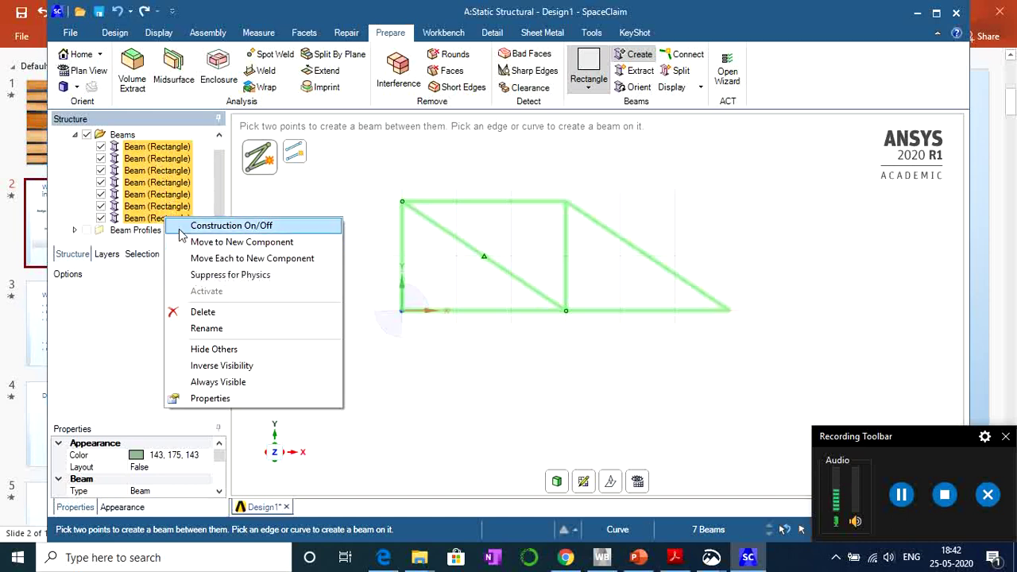
left_click(260, 244)
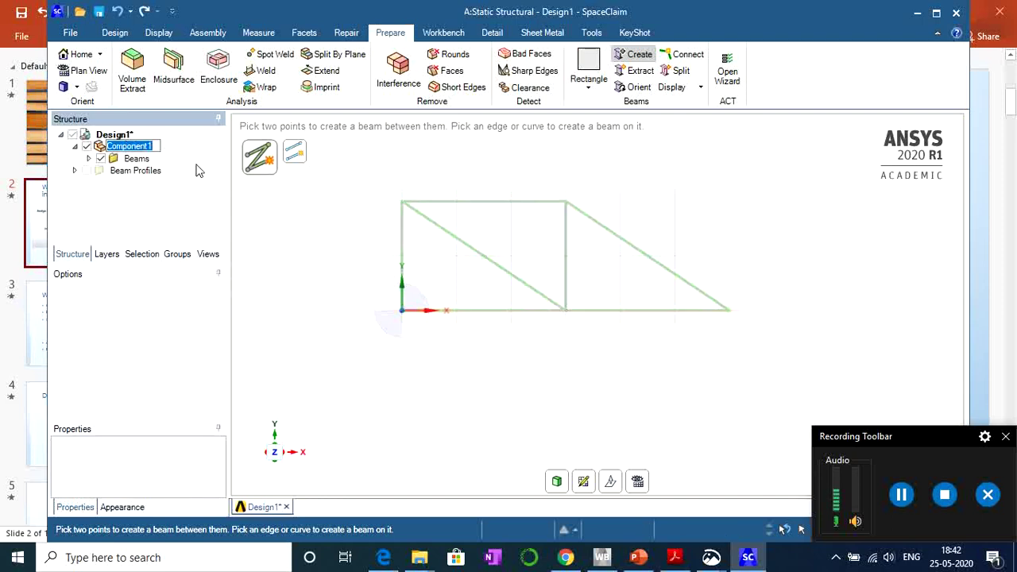
left_click(193, 165)
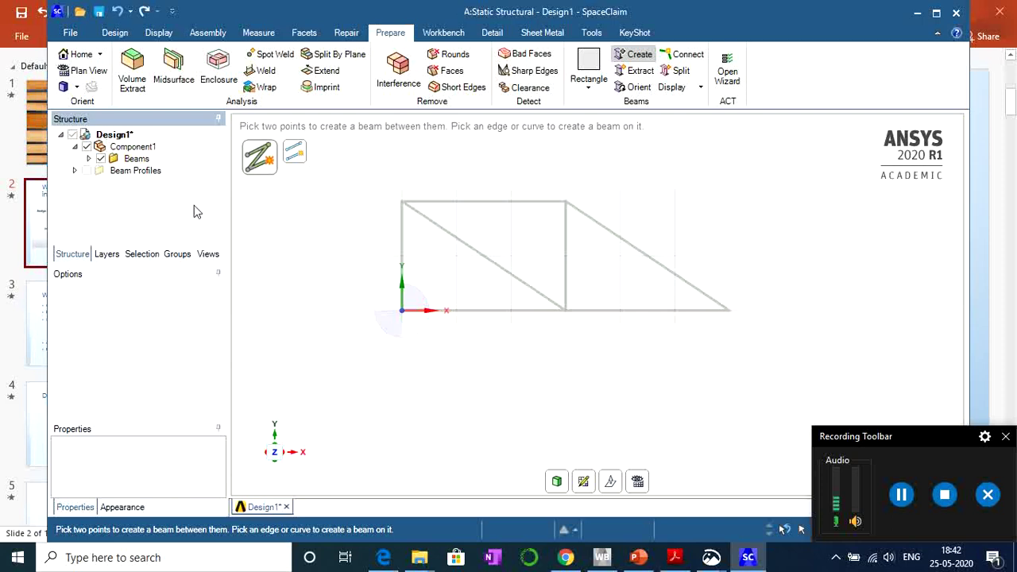
Set the Share Topology property of the new beam component to Merge.
left_click(133, 147)
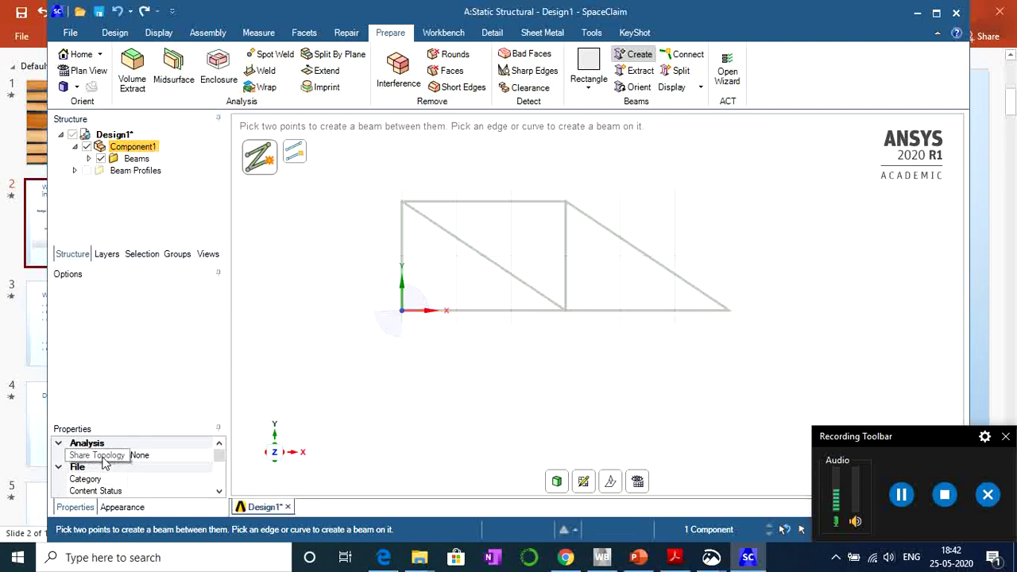
left_click(156, 455)
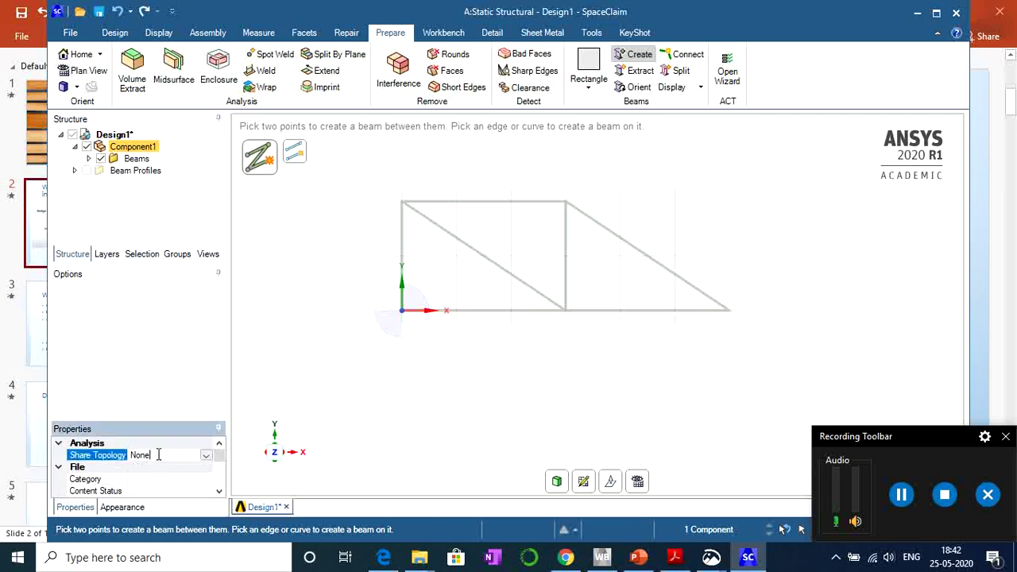
left_click(205, 455)
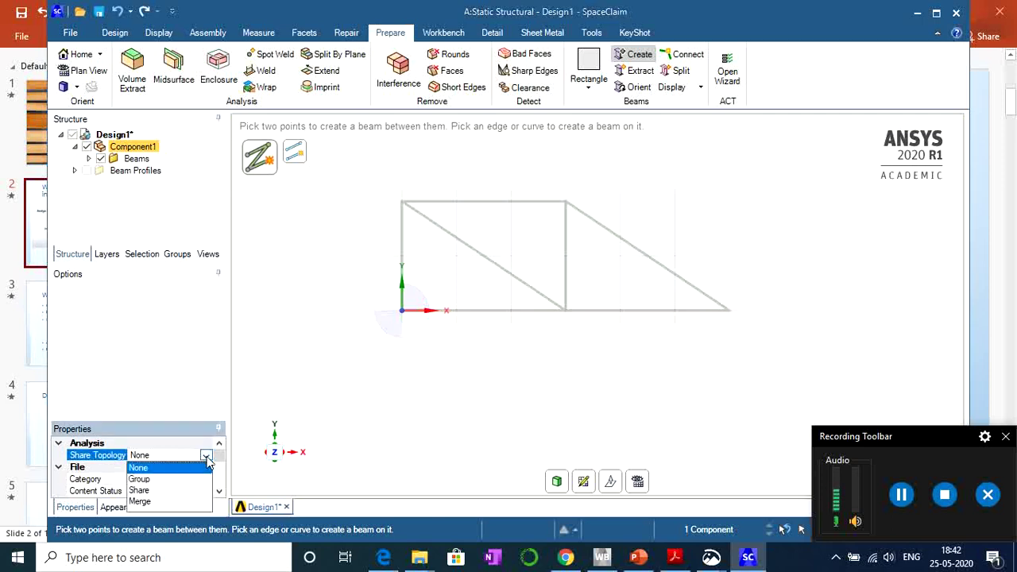
left_click(139, 501)
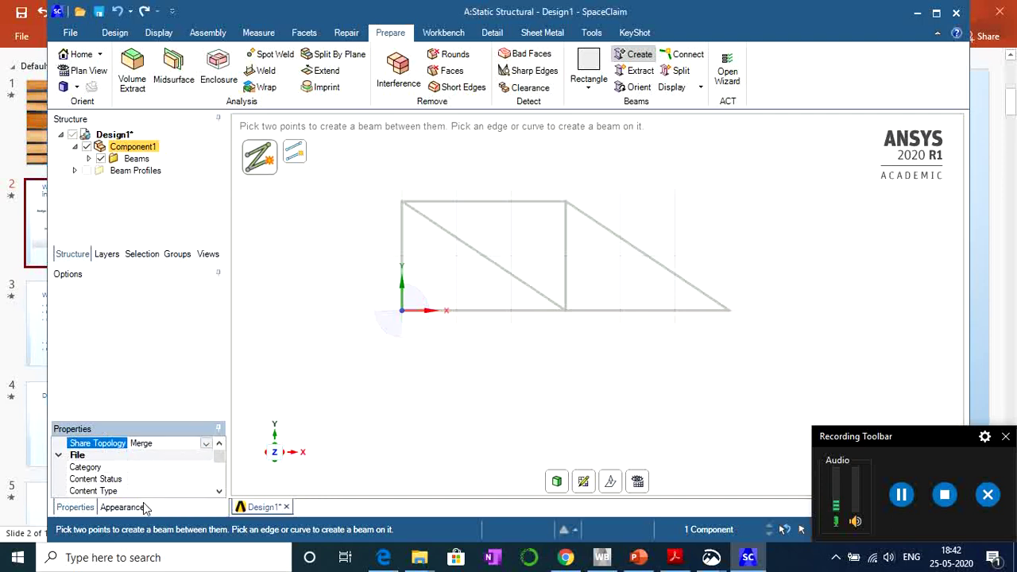
left_click(423, 332)
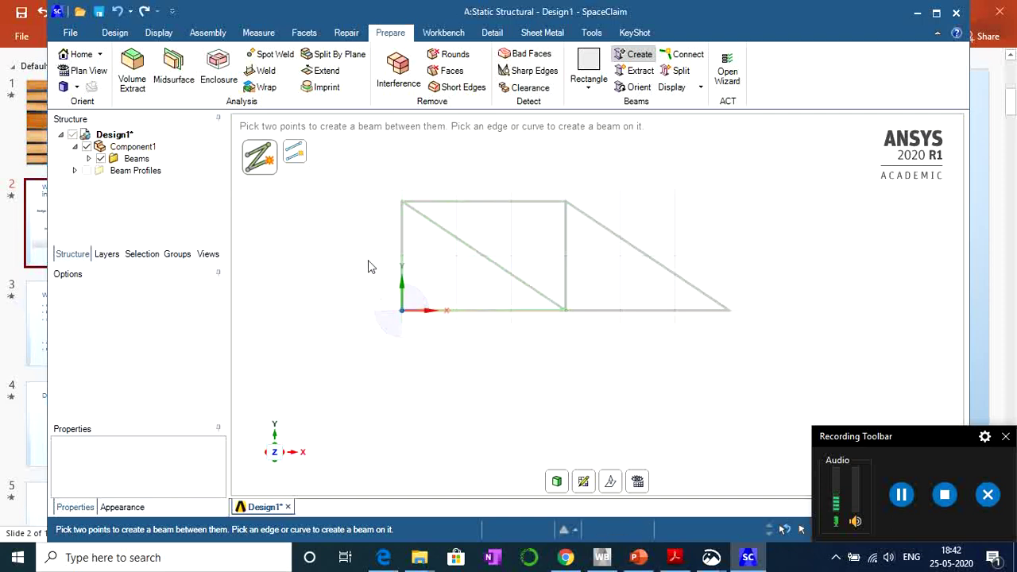
Check the component's Share Topology setting and close the SpaceClaim truss design.
left_click(509, 201)
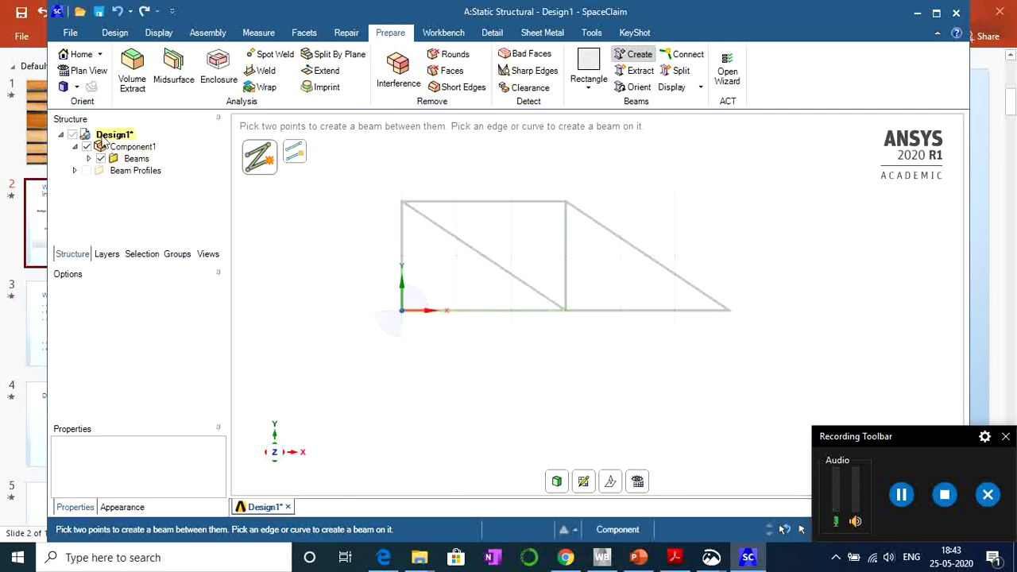
left_click(133, 147)
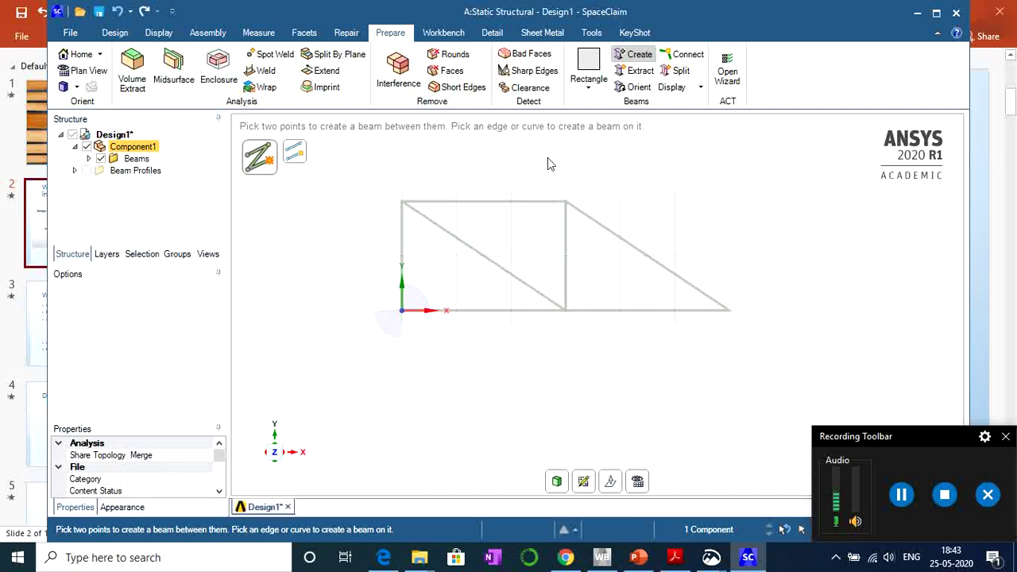
left_click(957, 15)
left_click(906, 494)
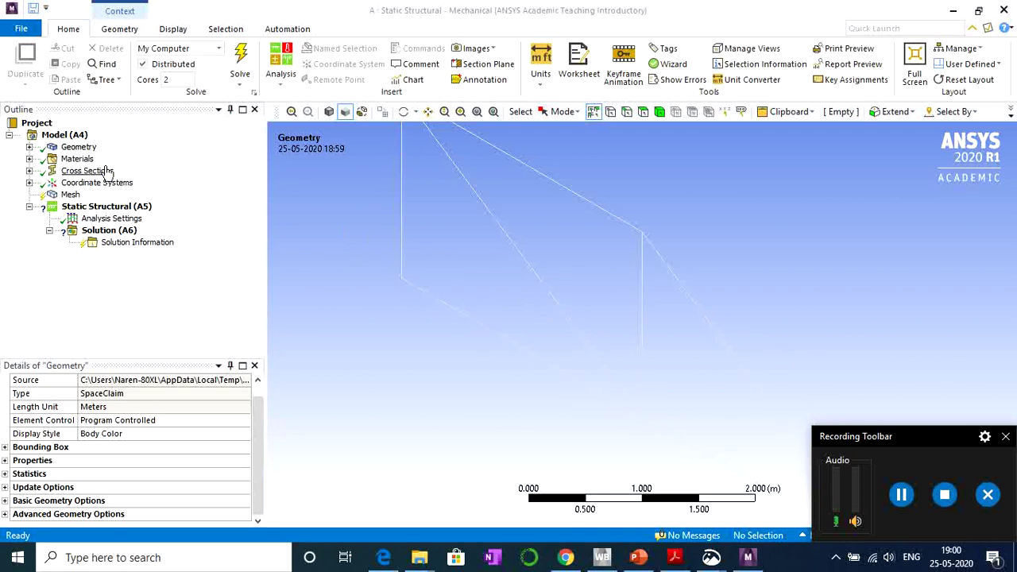
right_click(70, 197)
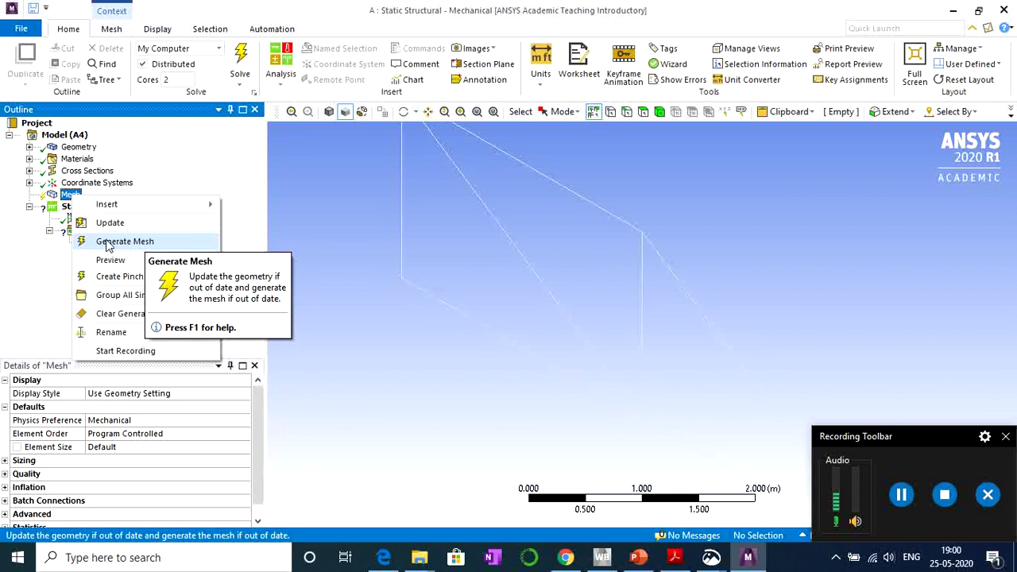
left_click(43, 276)
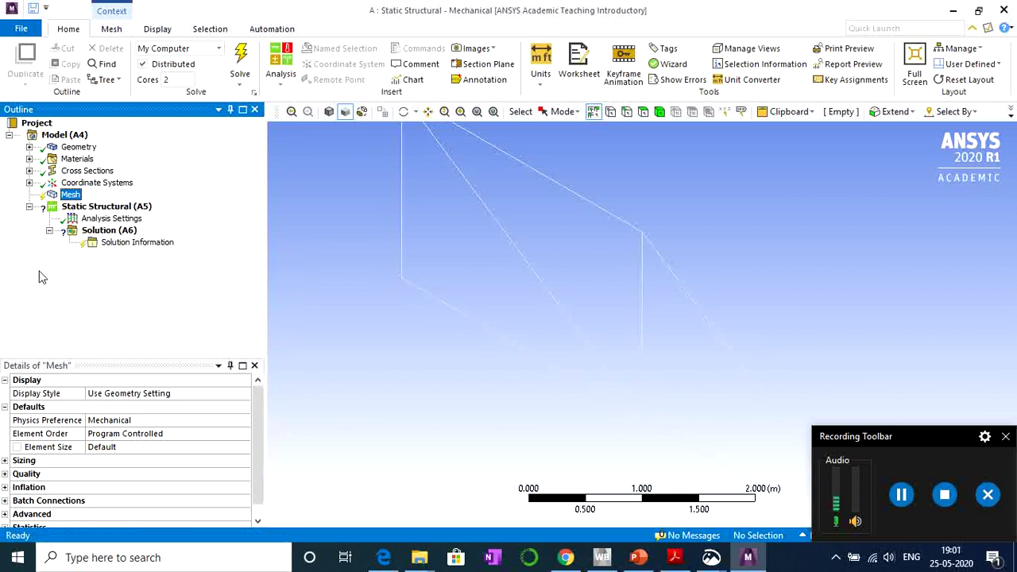
Assign the Doglas Fir material to the rectangular beam body under Geometry.
left_click(29, 159)
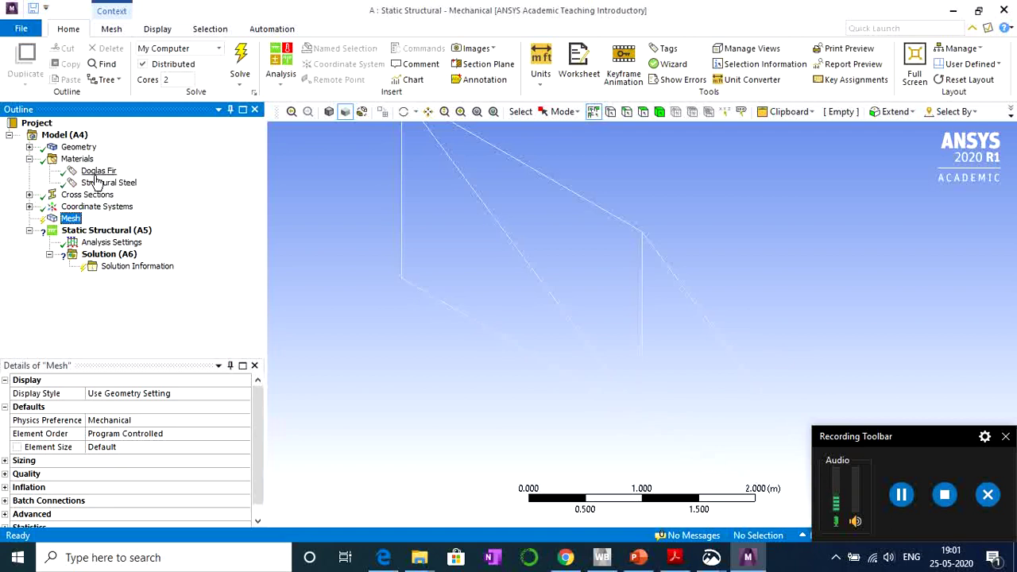
left_click(29, 147)
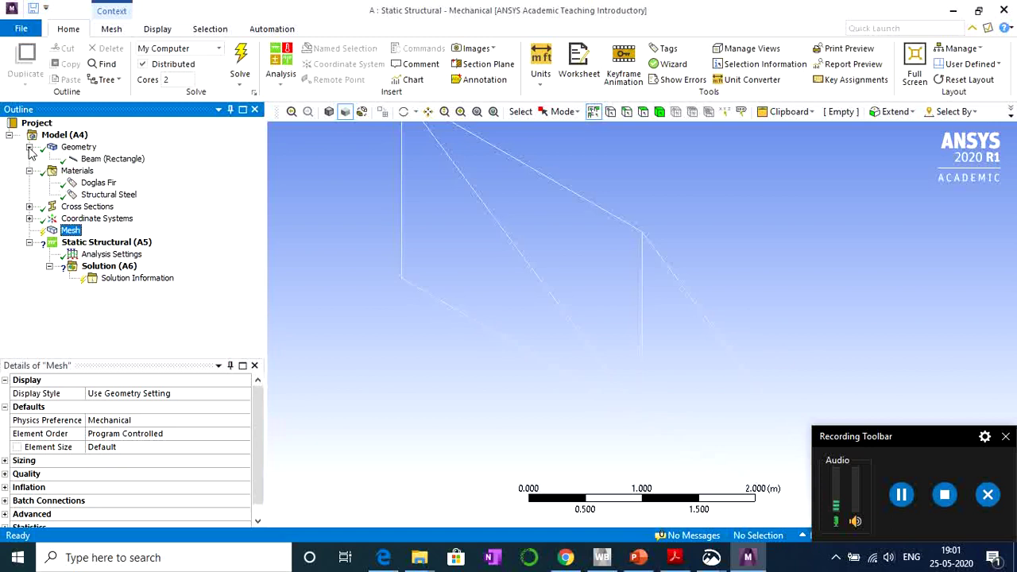
left_click(99, 162)
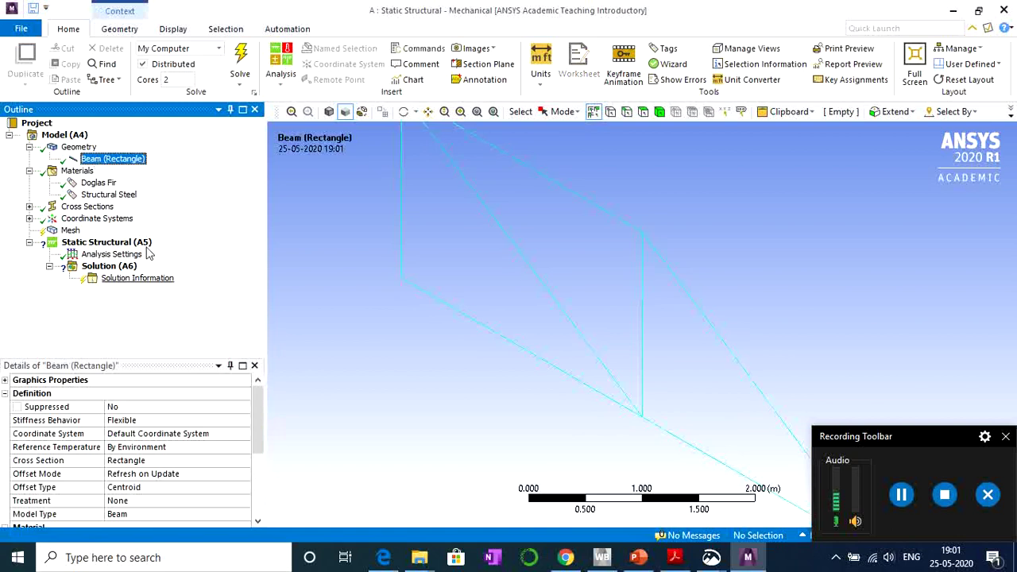
scroll(211, 454, "down", 2)
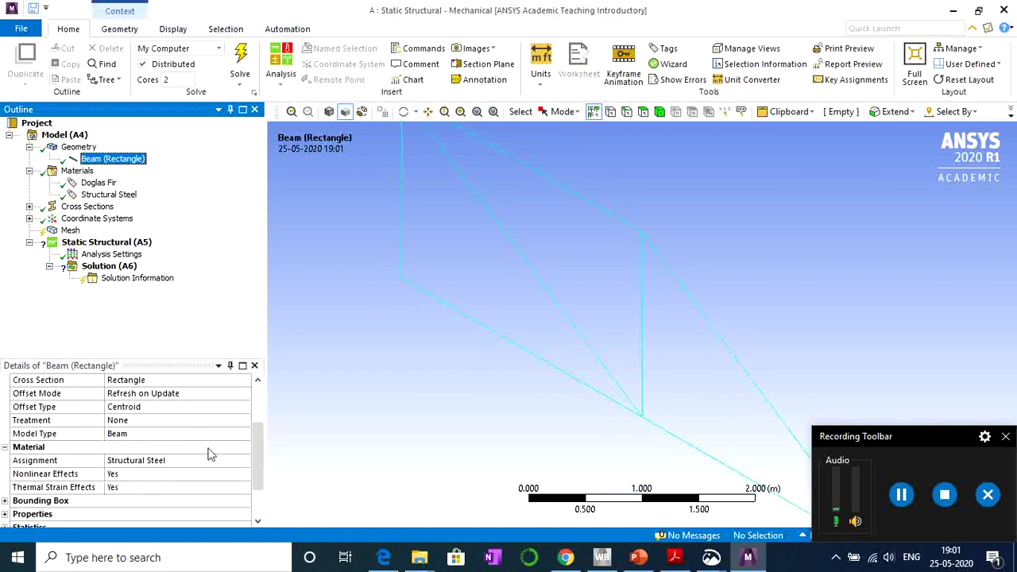
left_click(163, 464)
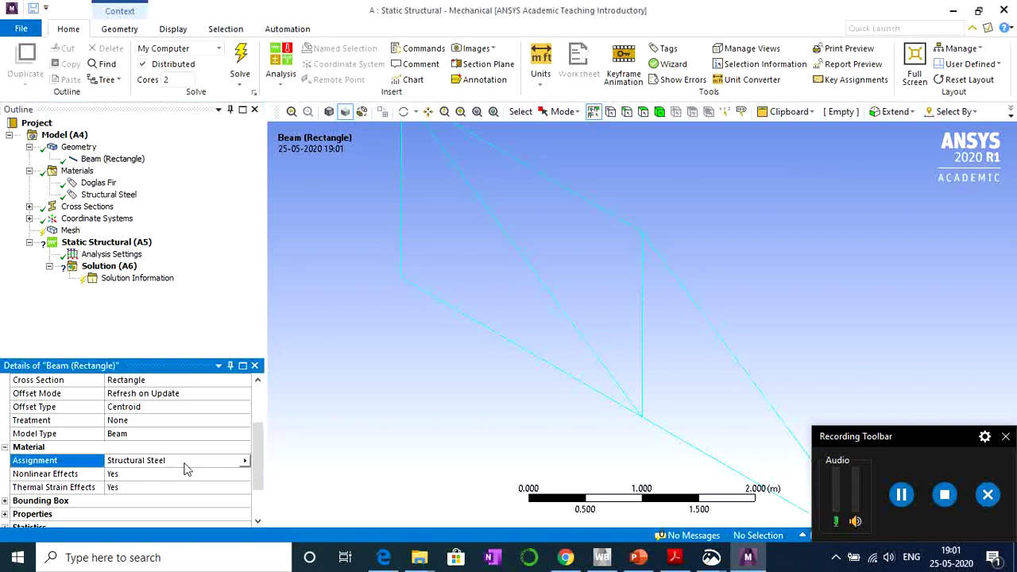
left_click(245, 461)
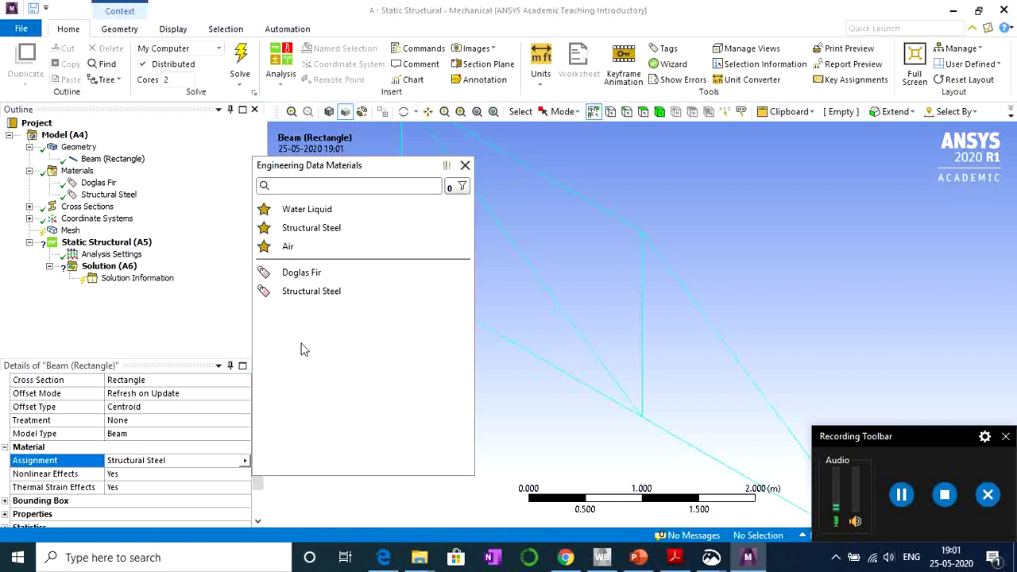
left_click(311, 273)
Review the rectangular beam body's details and its Model Type options, keeping Beam.
scroll(194, 468, "down", 4)
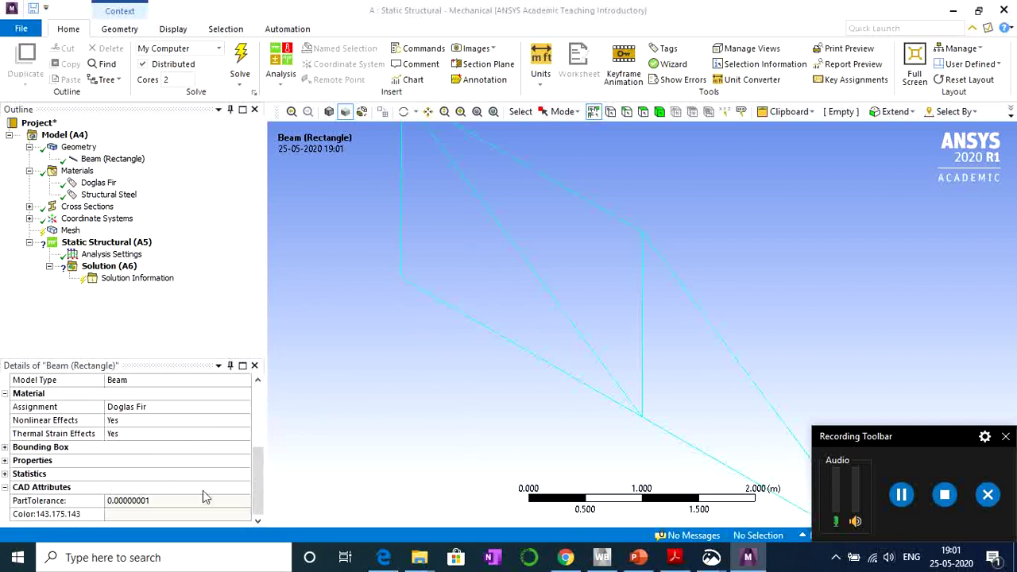
scroll(151, 492, "up", 2)
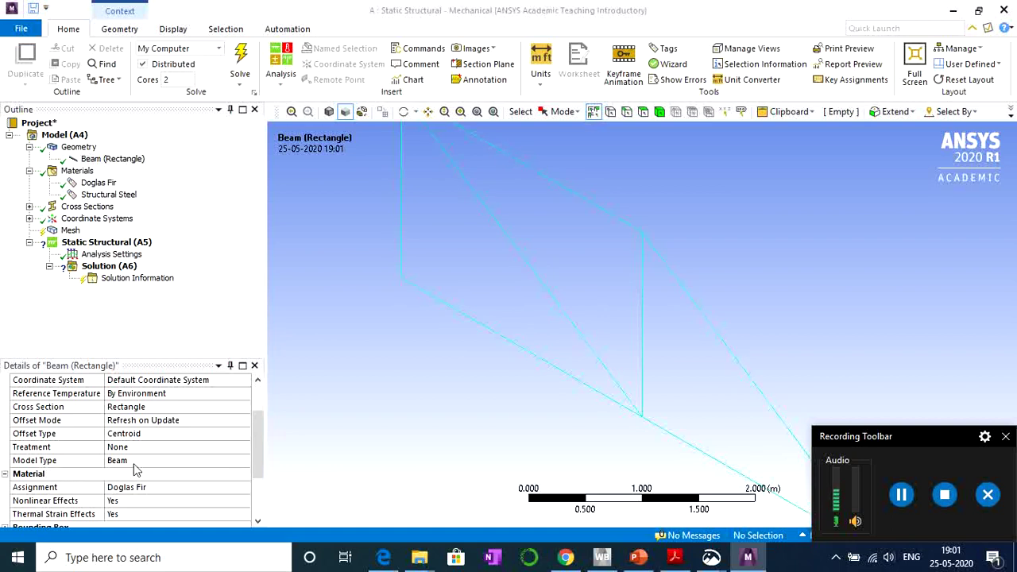
left_click(135, 462)
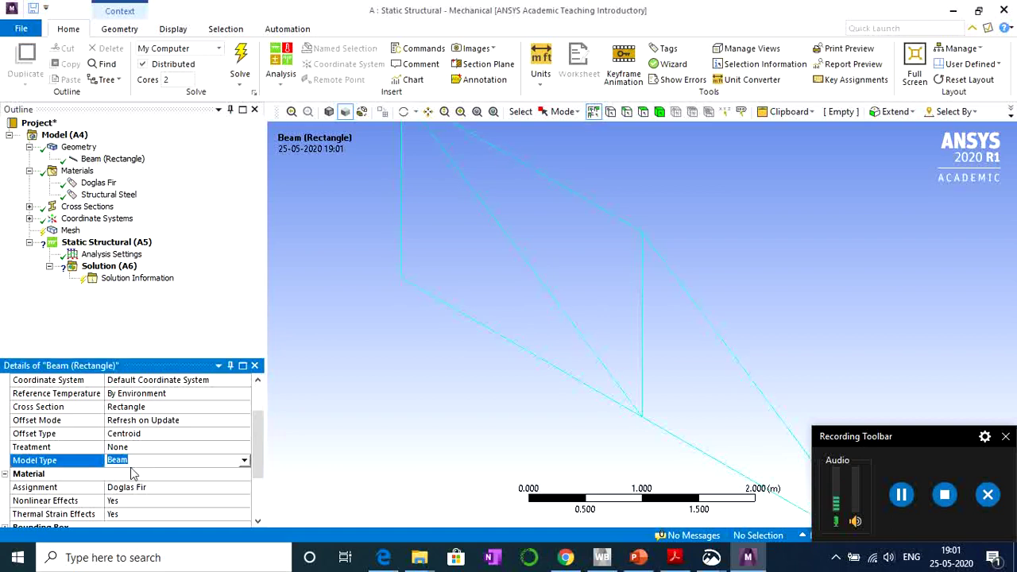
left_click(244, 462)
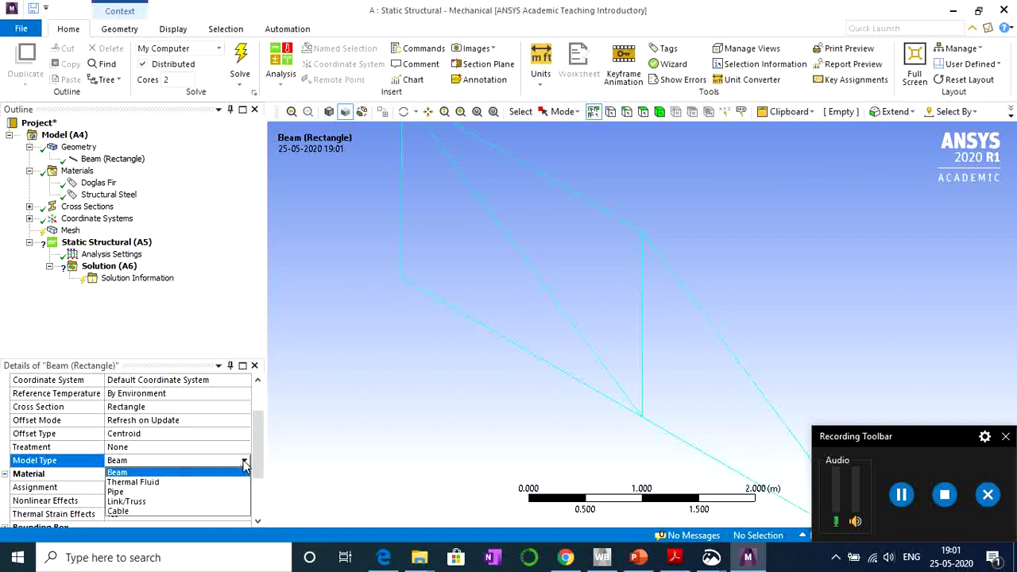
left_click(159, 472)
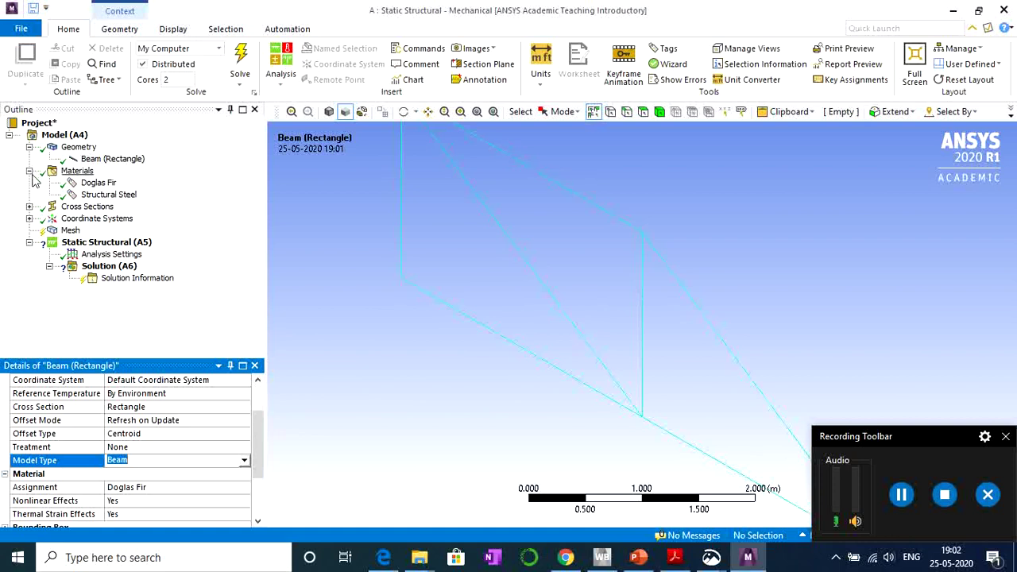
Set the mesh element size to 10 m under the mesh defaults.
left_click(29, 147)
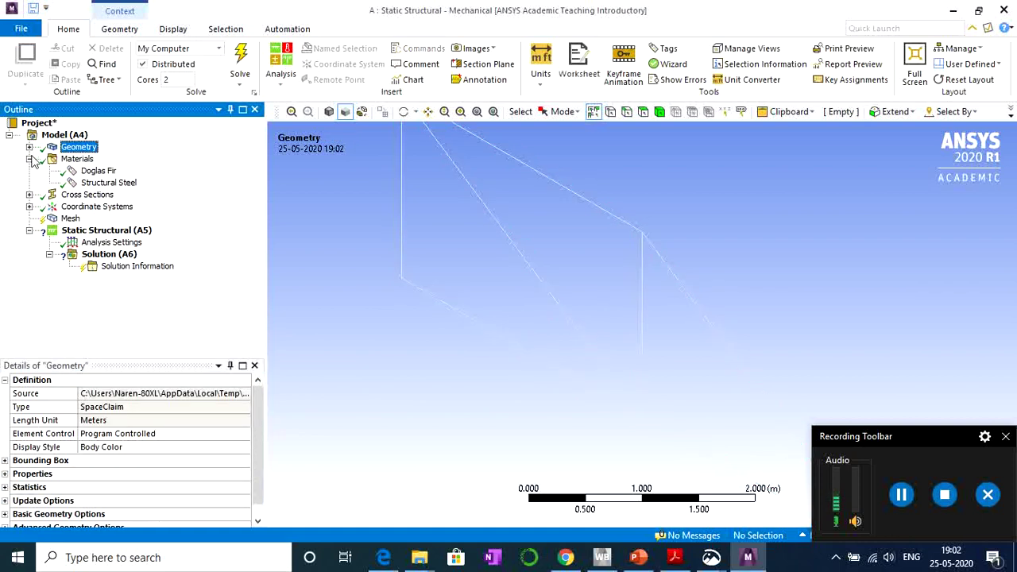
left_click(29, 158)
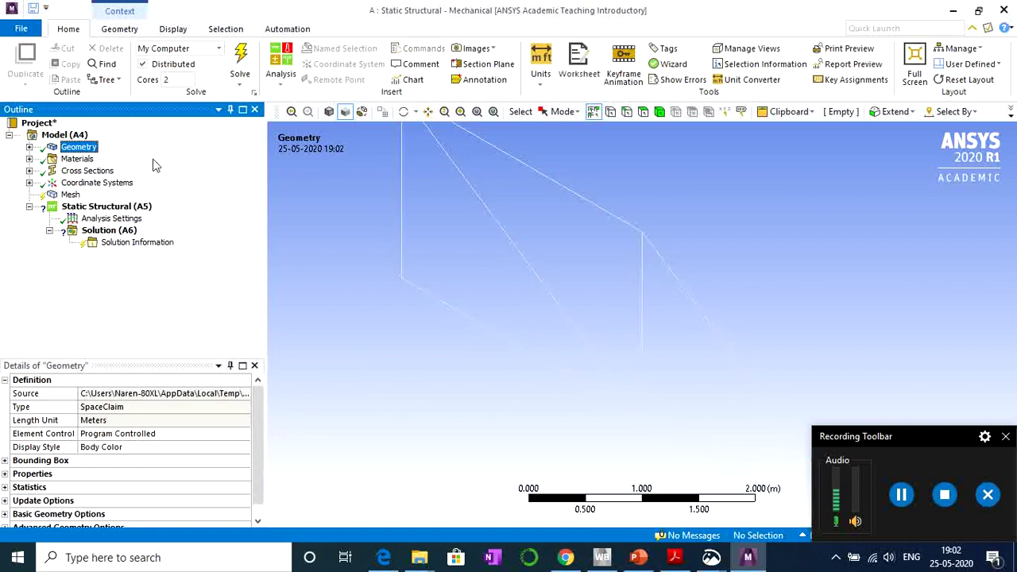
left_click(70, 194)
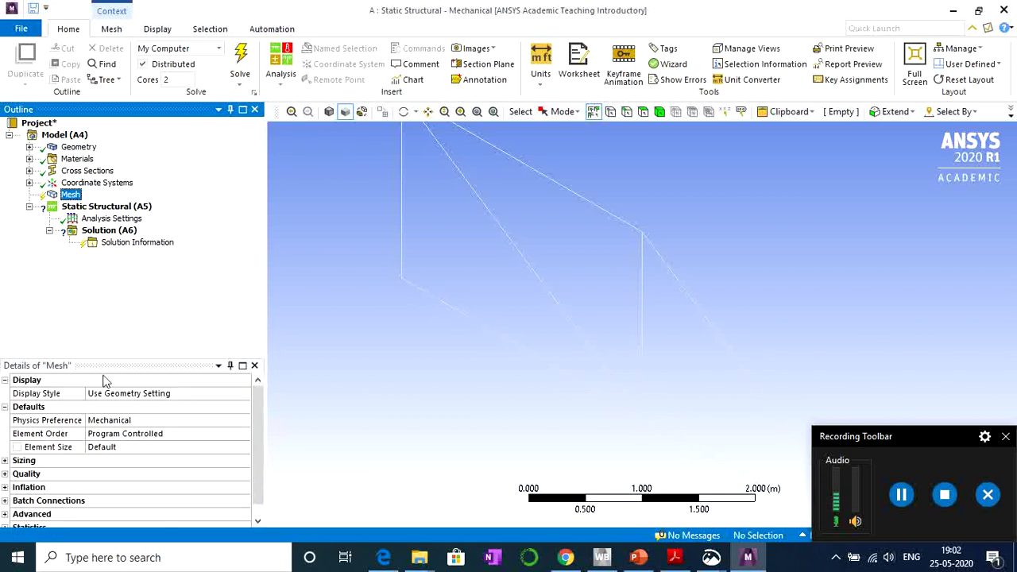
scroll(142, 458, "down", 1)
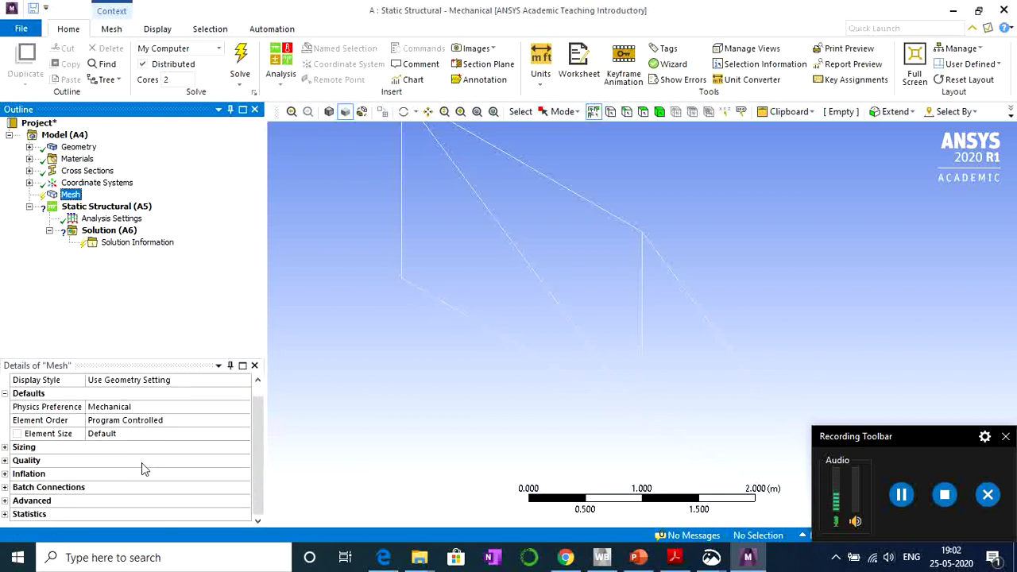
left_click(5, 447)
scroll(129, 449, "down", 2)
scroll(161, 452, "up", 1)
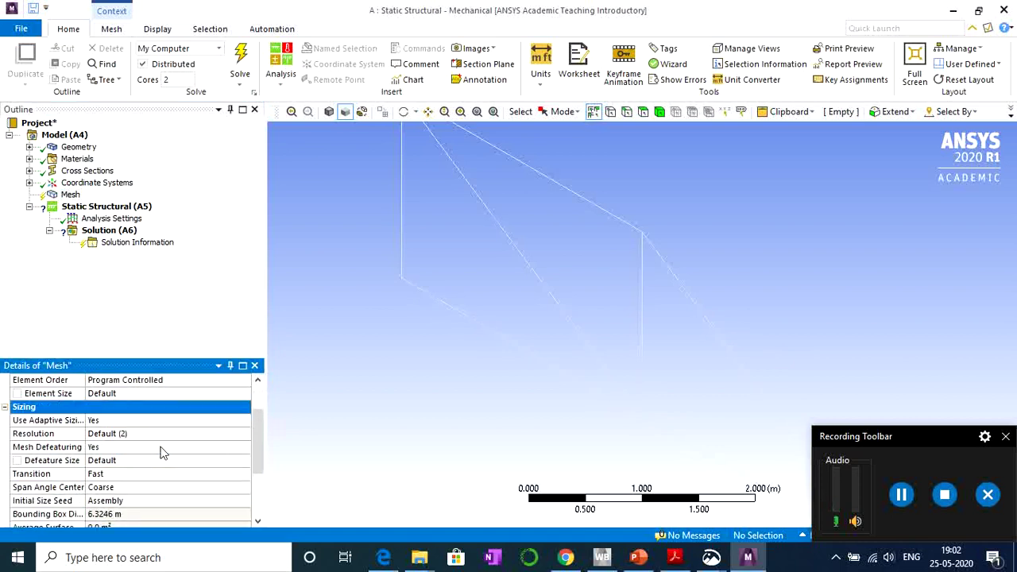
scroll(105, 441, "up", 1)
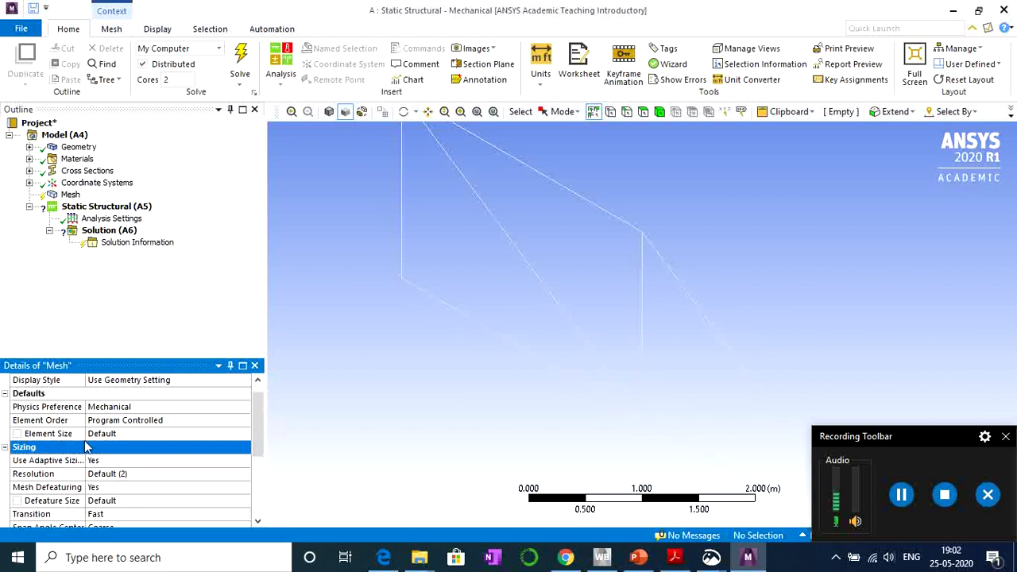
left_click(110, 434)
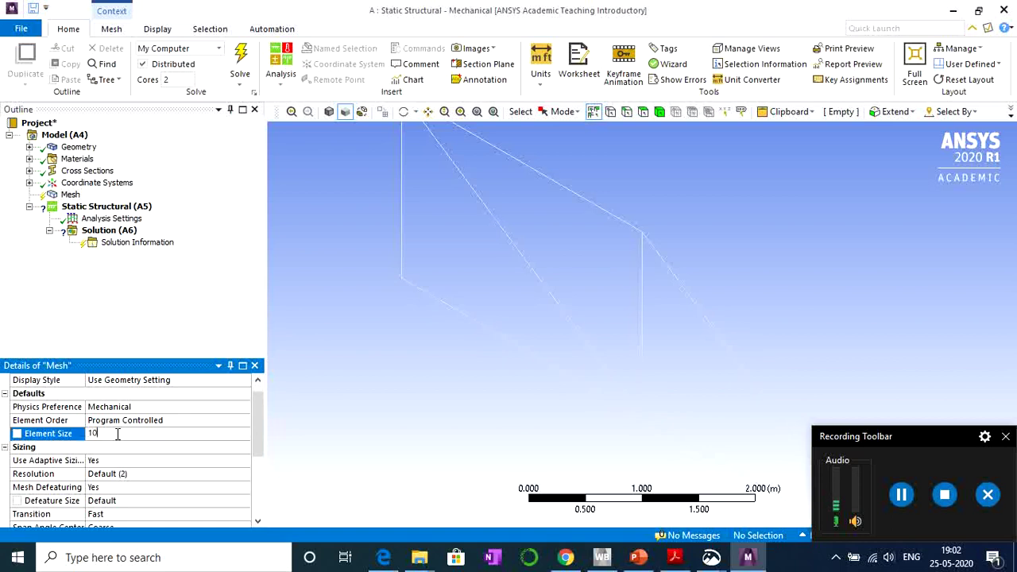
key("Return")
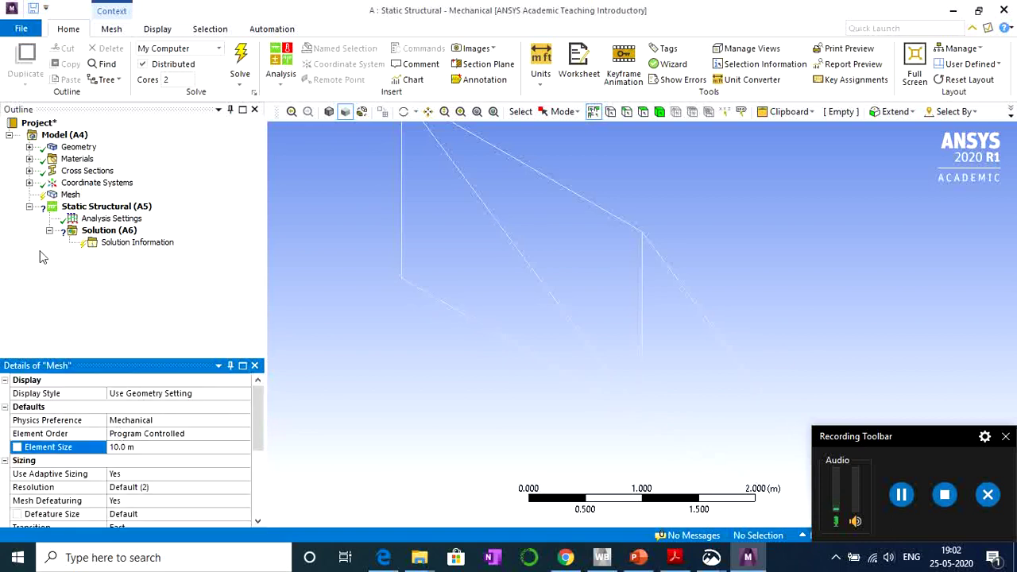
Update the mesh of the truss and inspect the meshed beams.
right_click(71, 195)
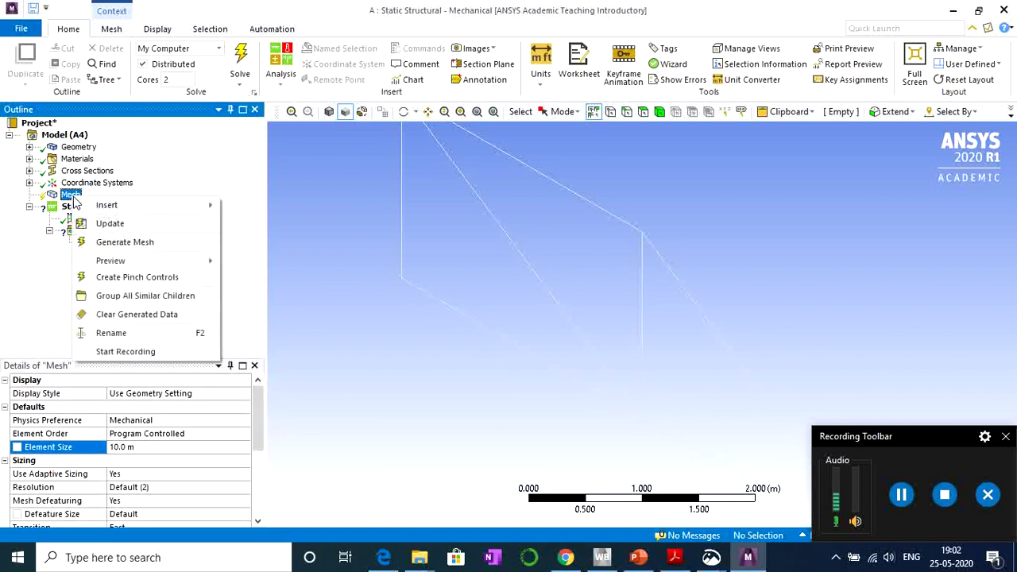
left_click(99, 223)
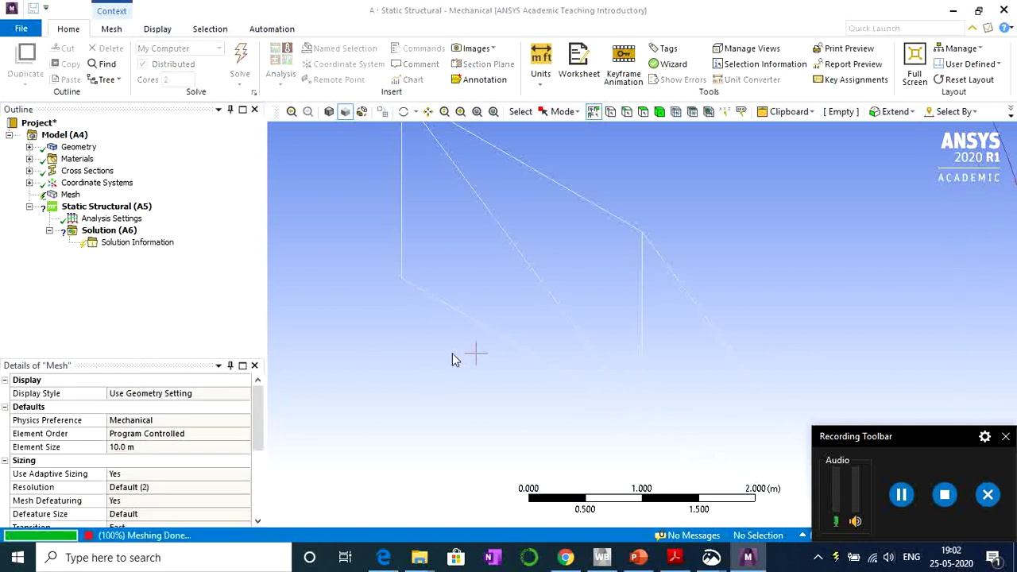
middle_click_drag(453, 347, 605, 235)
middle_click_drag(504, 268, 596, 272)
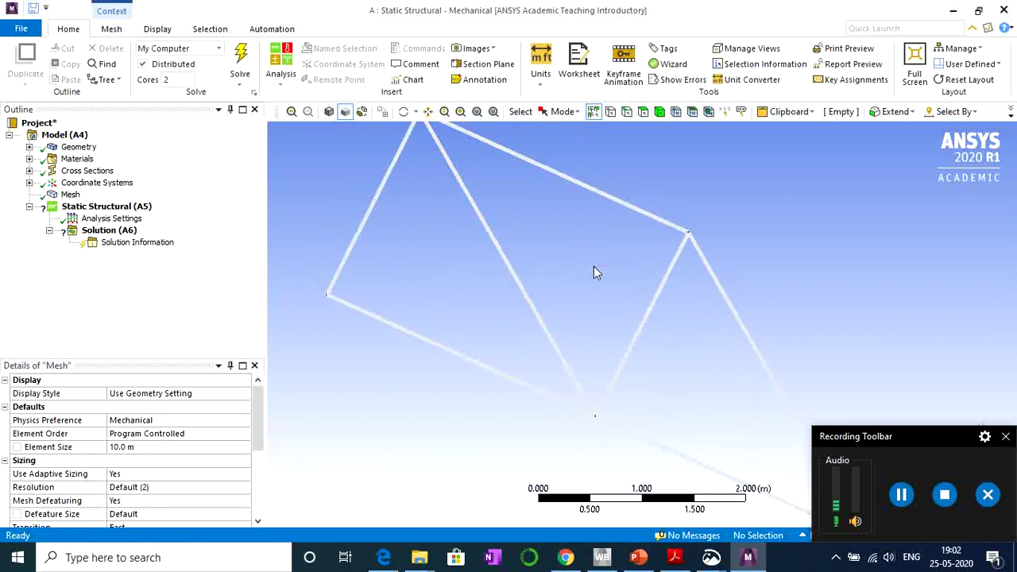
scroll(604, 278, "down", 5)
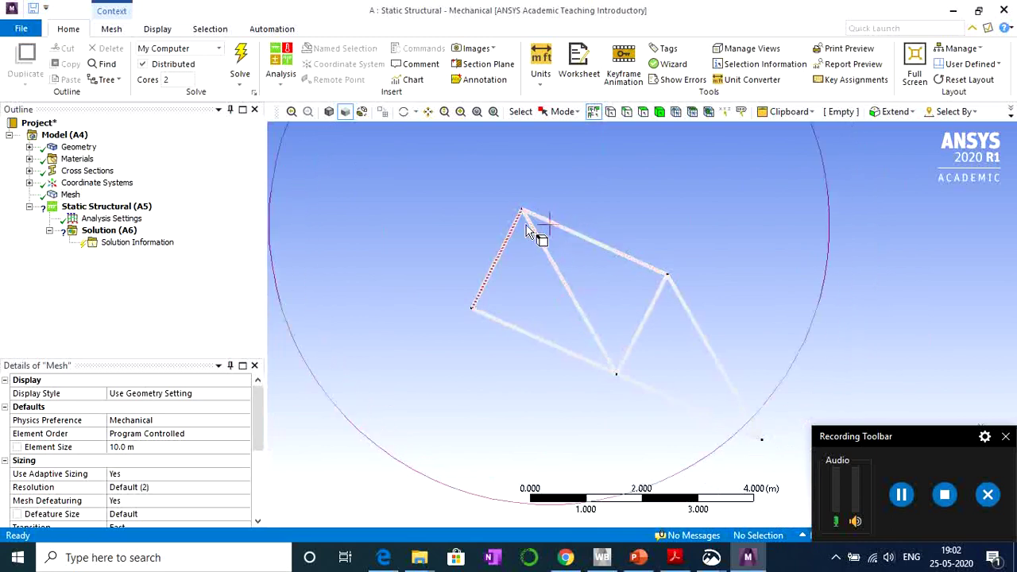
Orient the truss to the Front view, parallel to the XY-plane, and inspect the whole frame.
left_click(157, 30)
left_click(29, 80)
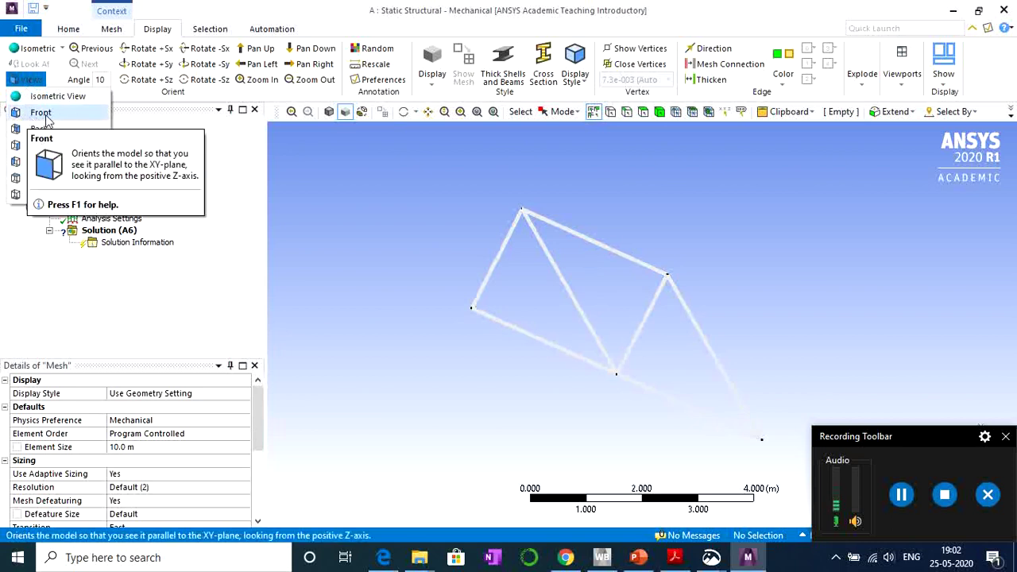
left_click(44, 115)
left_click(25, 80)
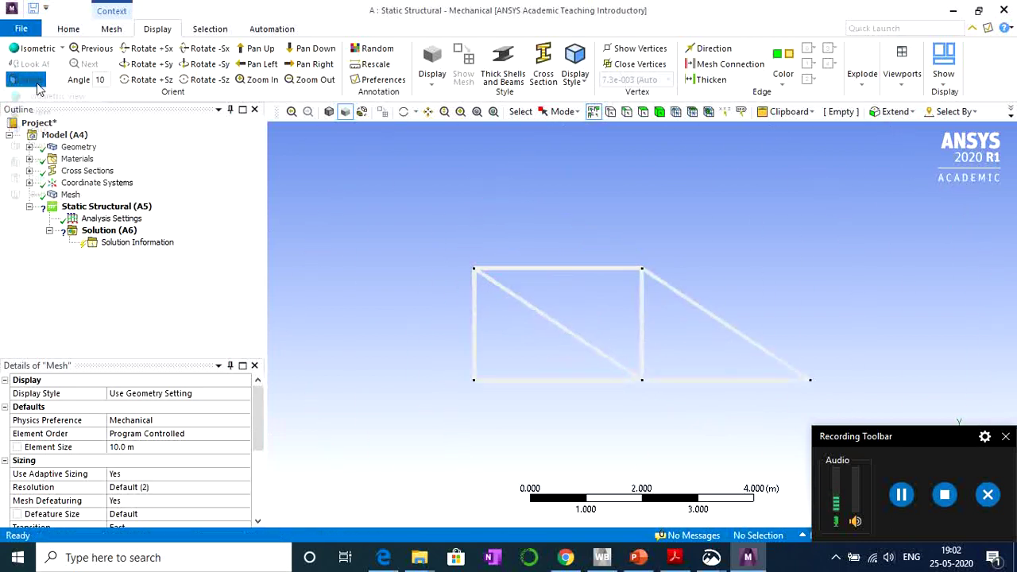
left_click(40, 112)
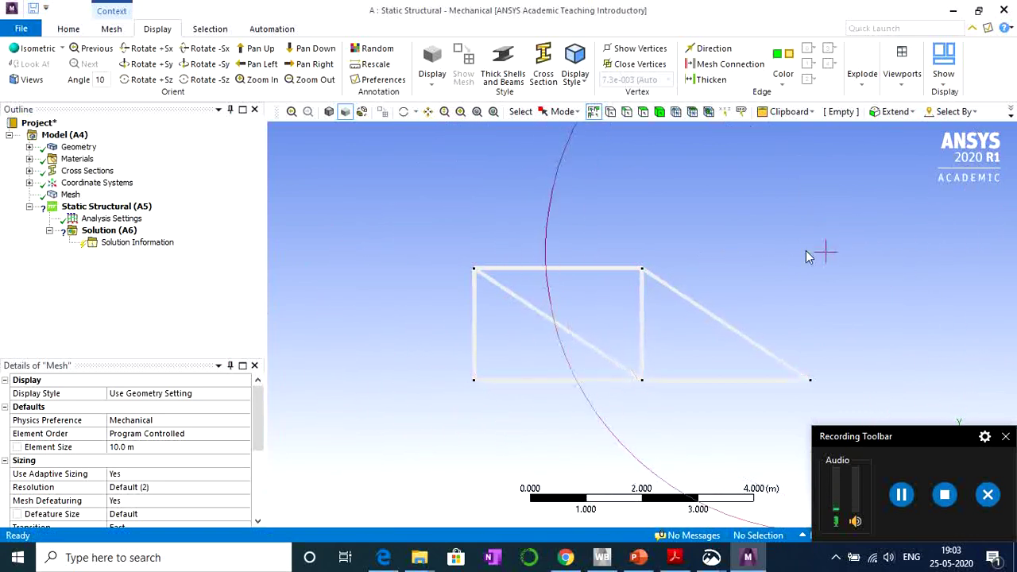
left_click_drag(761, 258, 612, 245)
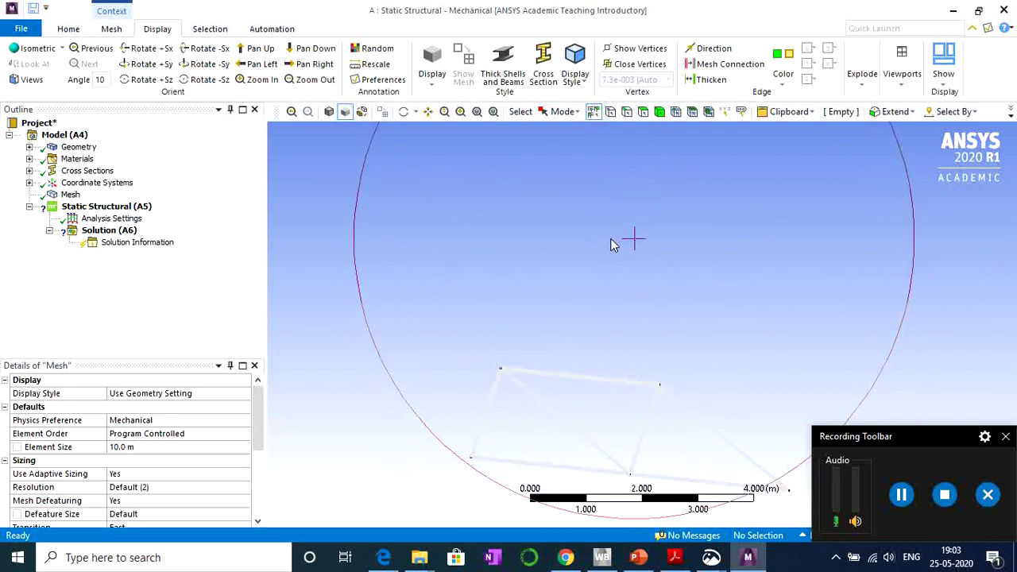
left_click(35, 80)
left_click(40, 112)
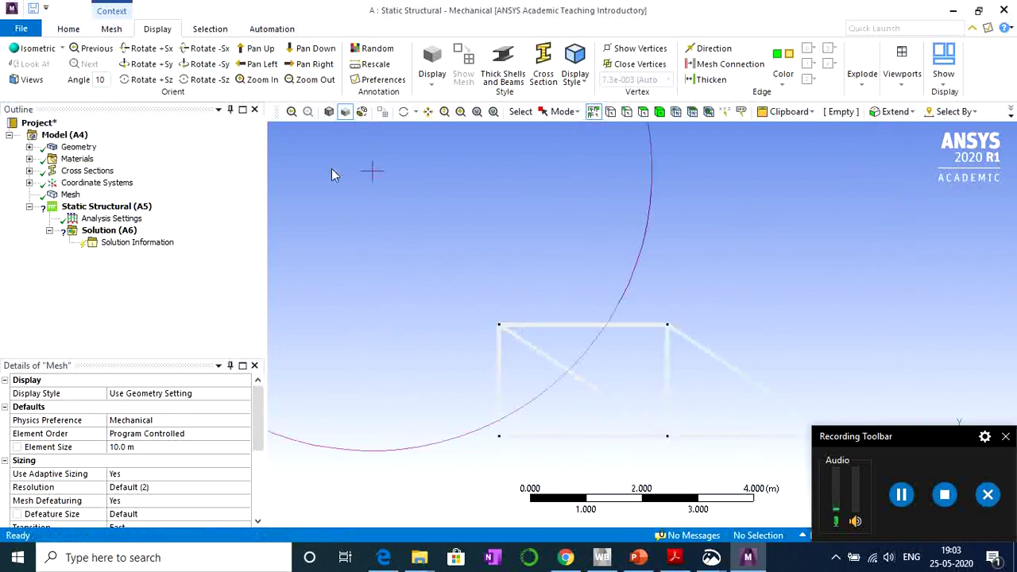
scroll(618, 342, "up", 2)
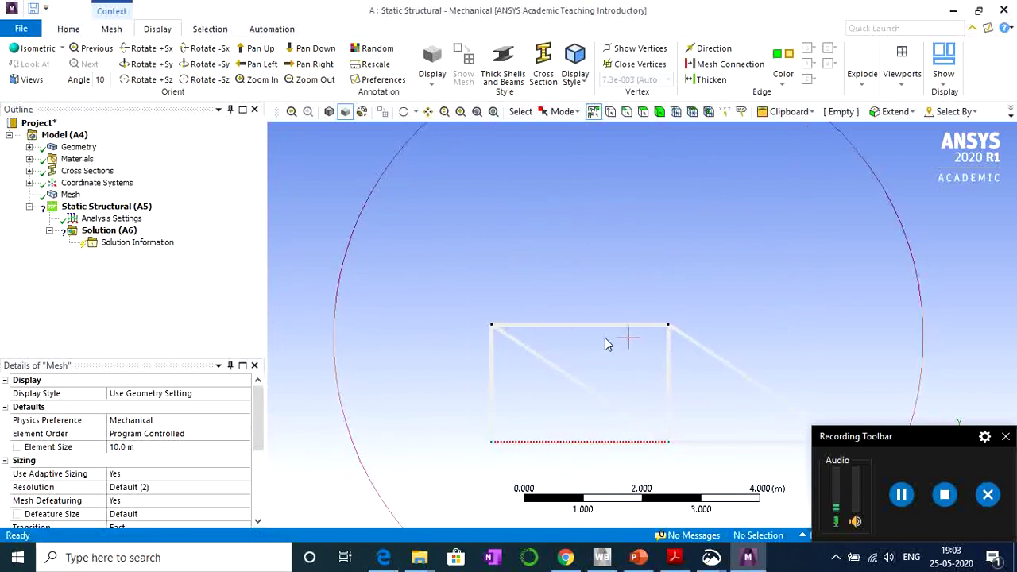
scroll(615, 334, "down", 2)
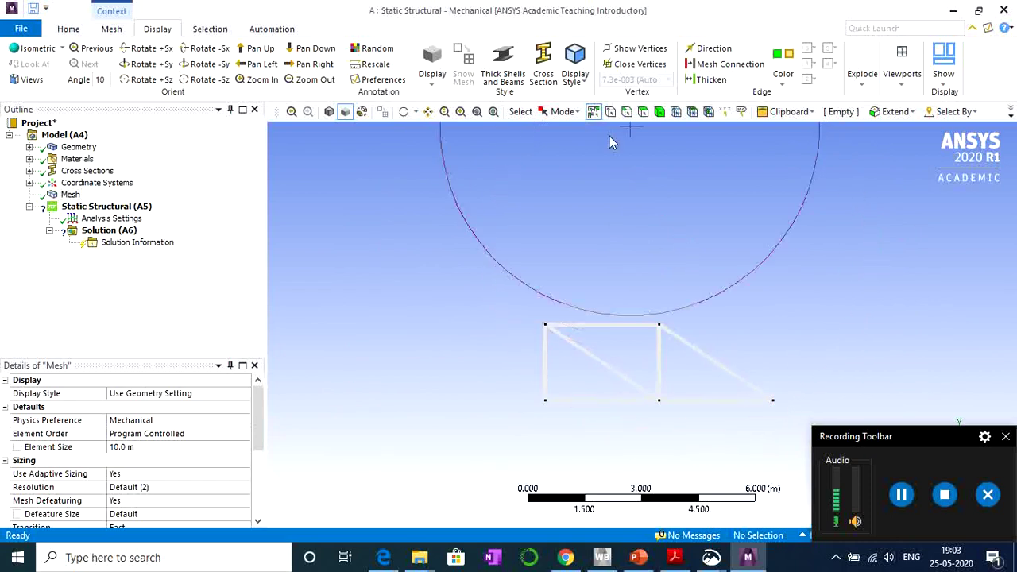
Try the Part Color display style with solid beam cross sections, then return to Body Color with cross sections off.
left_click(575, 70)
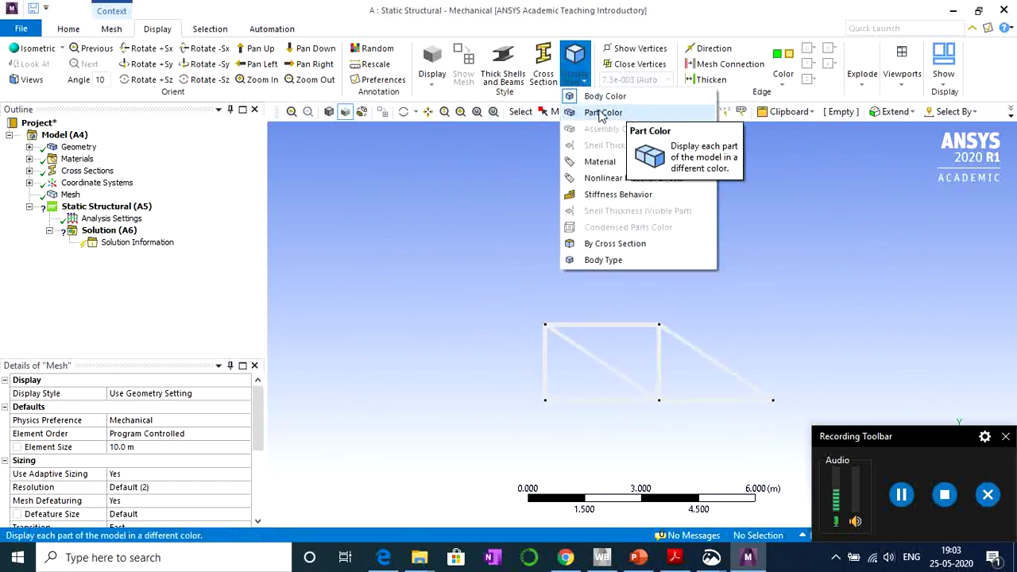
left_click(608, 112)
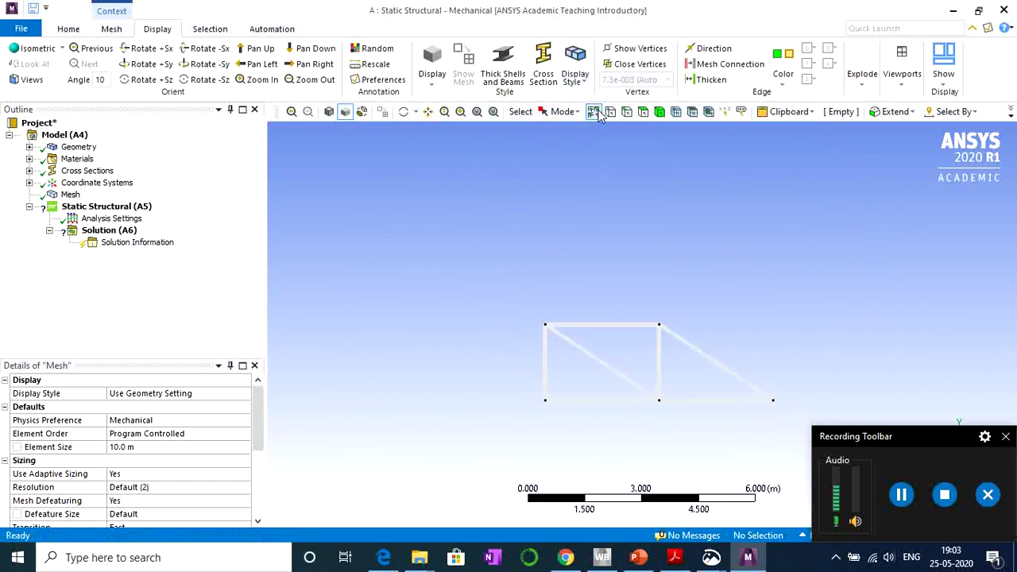
left_click(545, 63)
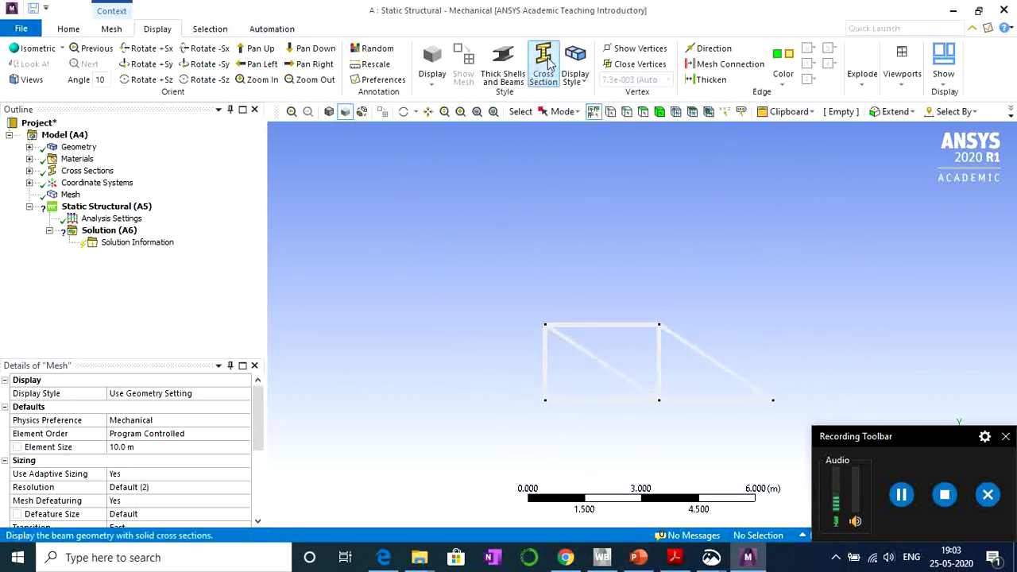
left_click(574, 73)
left_click(566, 109)
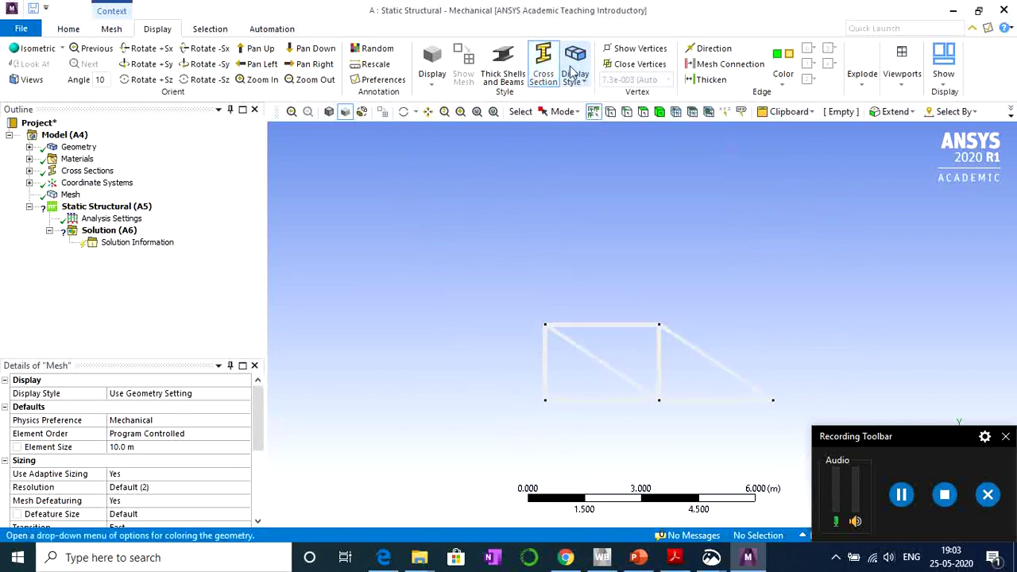
left_click(573, 73)
left_click(566, 94)
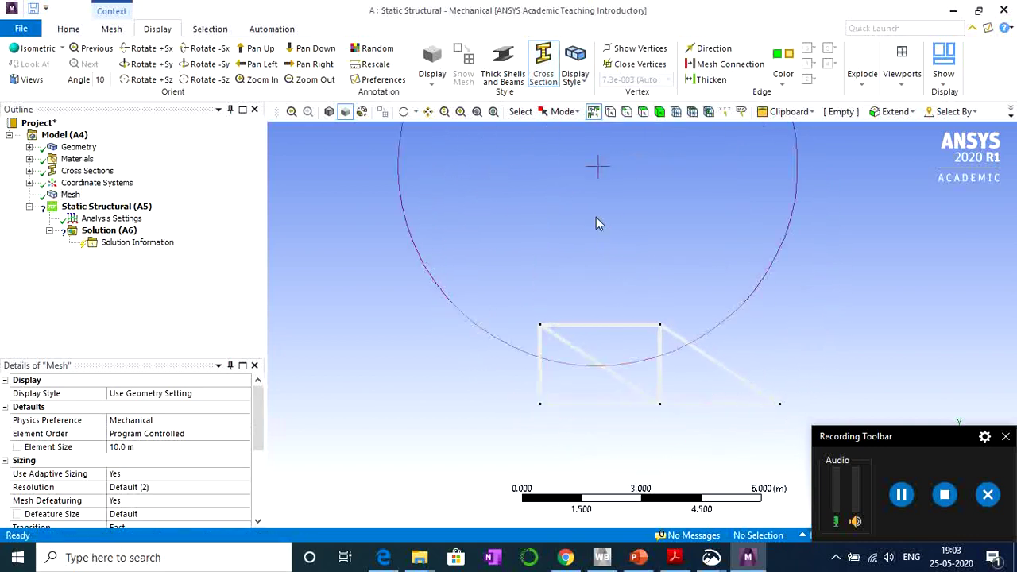
left_click(545, 64)
left_click(573, 73)
left_click(592, 94)
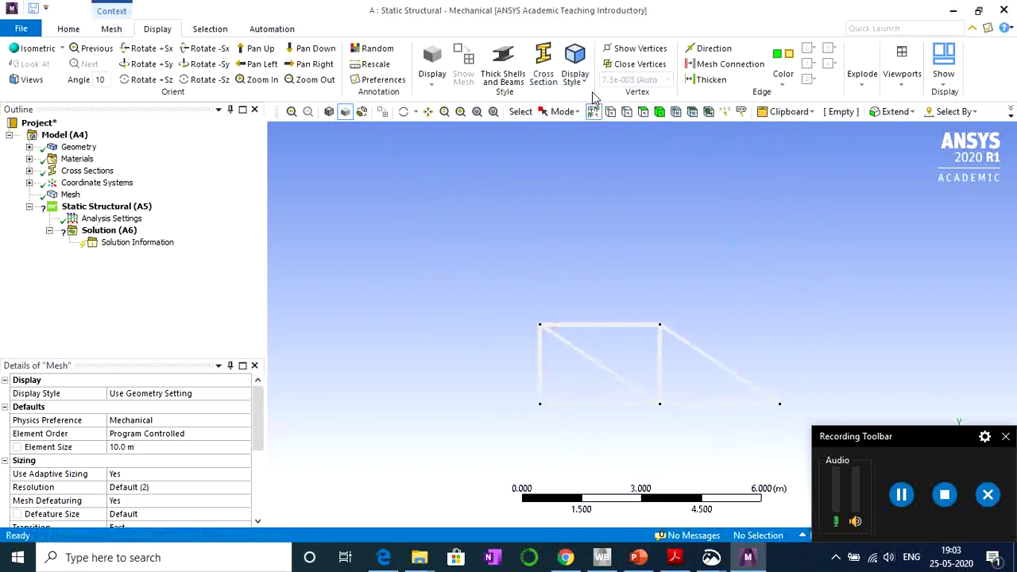
Try colouring the truss By Cross Section and by Part Color while viewing it from other angles.
scroll(641, 333, "up", 3)
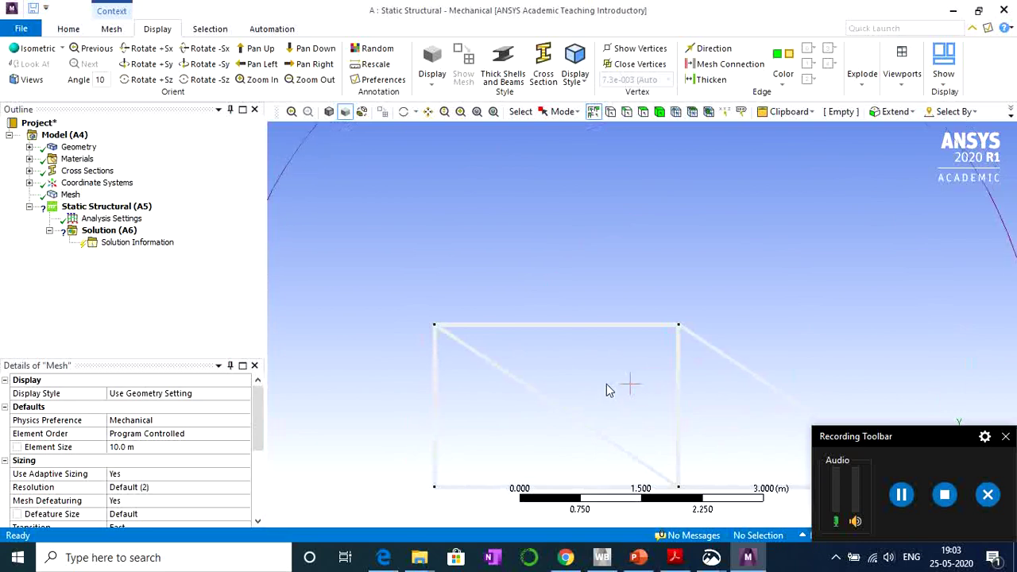
left_click_drag(607, 389, 558, 454)
left_click(578, 77)
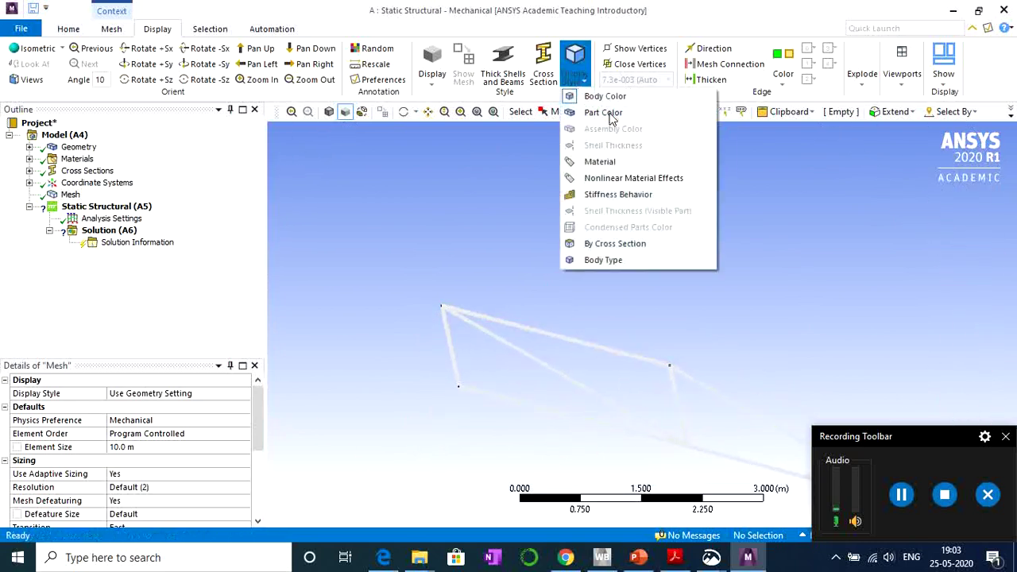
left_click(615, 243)
left_click_drag(621, 318, 675, 234)
left_click(575, 77)
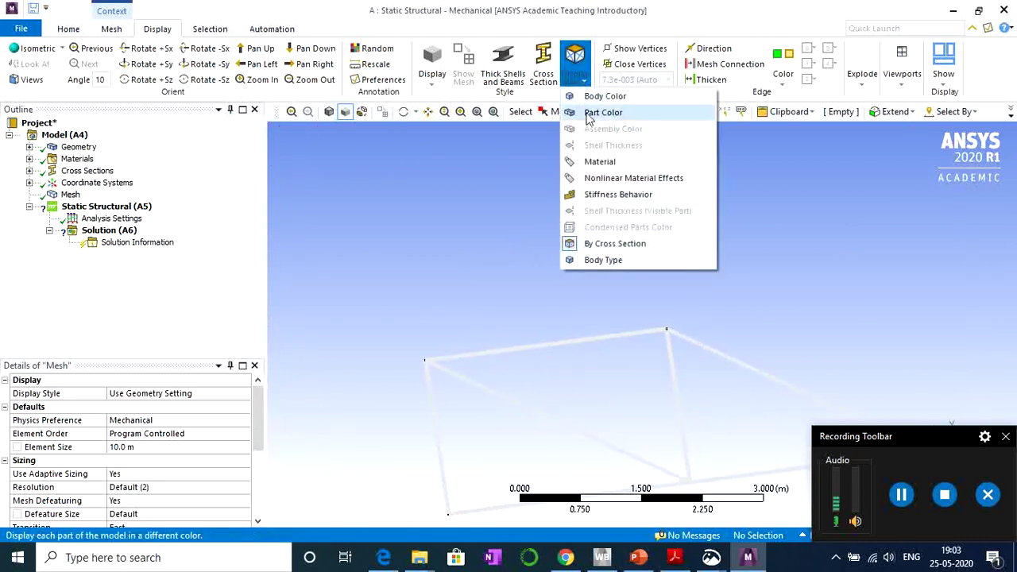
left_click(599, 113)
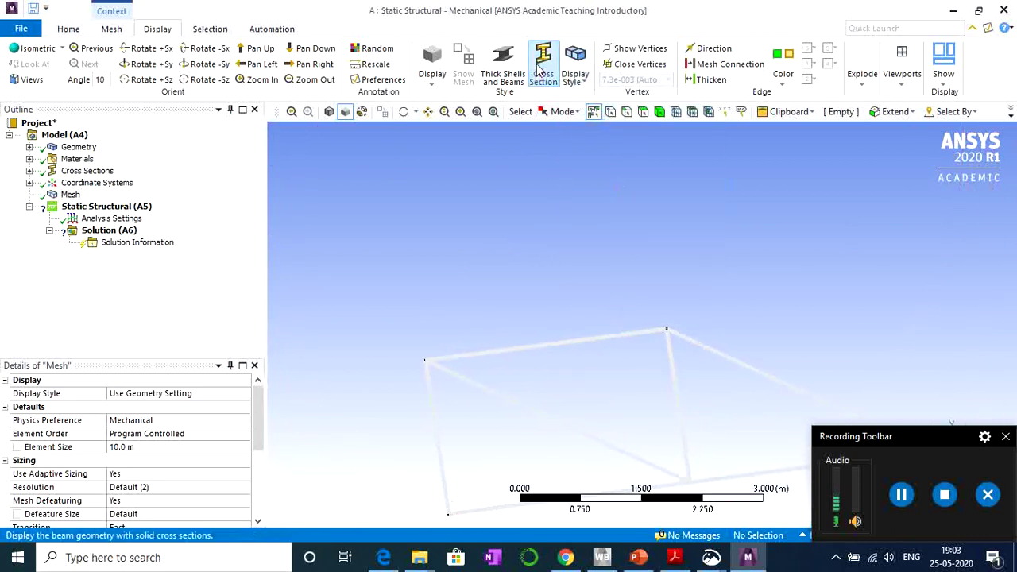
Display the truss beams with solid cross sections and colour them by Body Color.
left_click(575, 77)
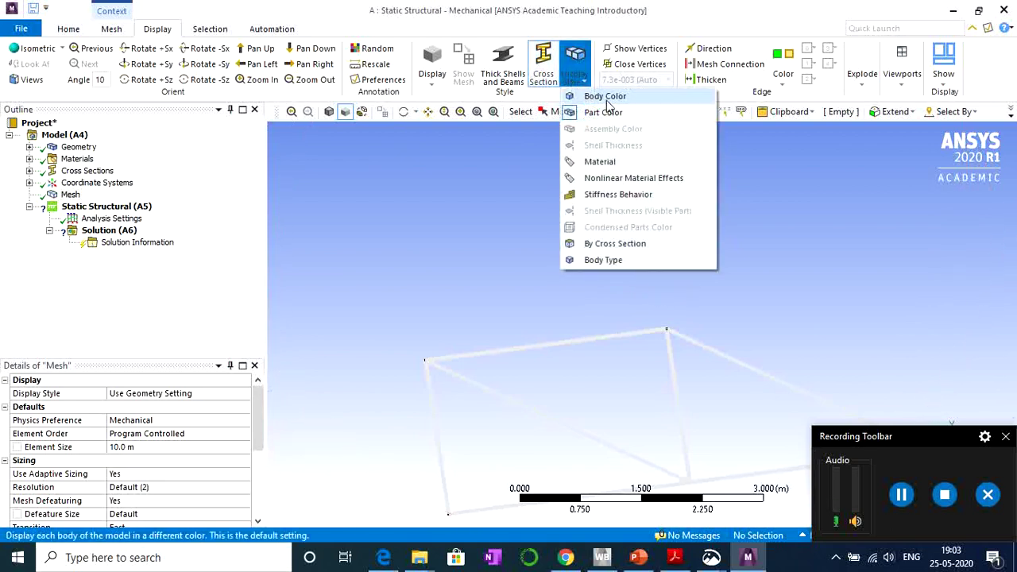
left_click(605, 98)
left_click_drag(601, 325, 520, 283)
right_click_drag(517, 283, 528, 237)
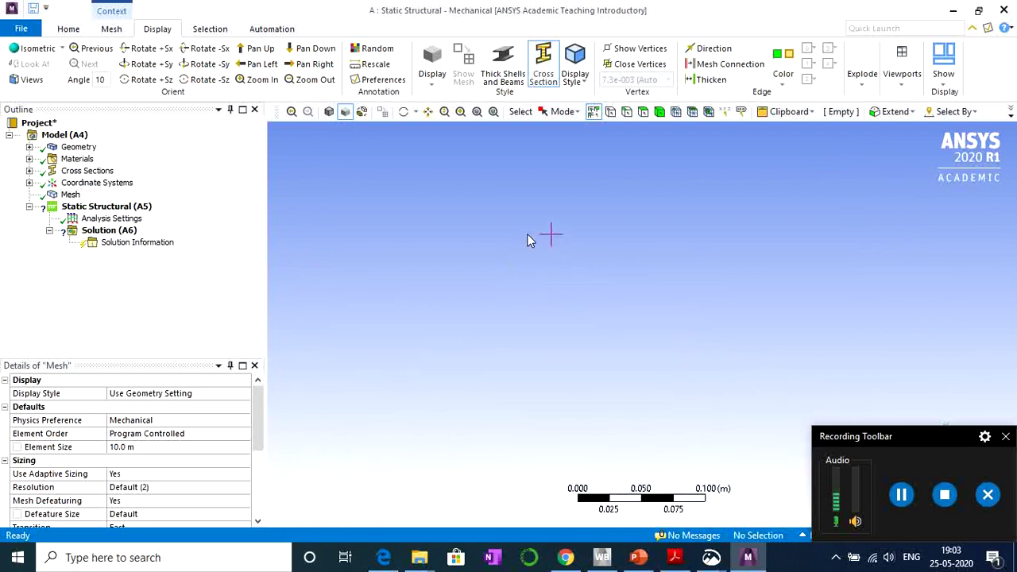
Return the truss to the Front view and inspect the solid beam cross sections up close and as a whole.
left_click(31, 81)
left_click(26, 111)
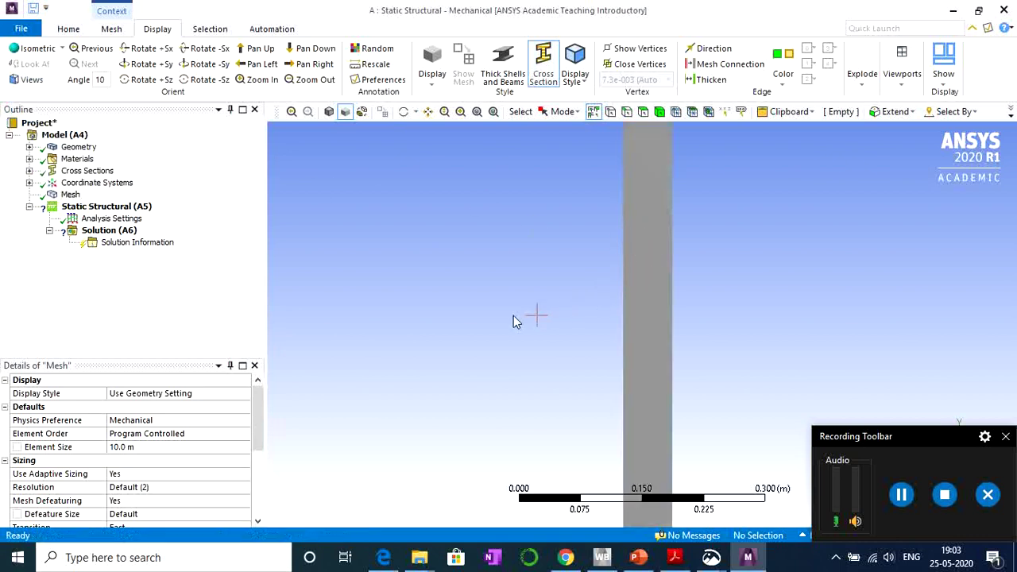
left_click_drag(509, 341, 654, 292)
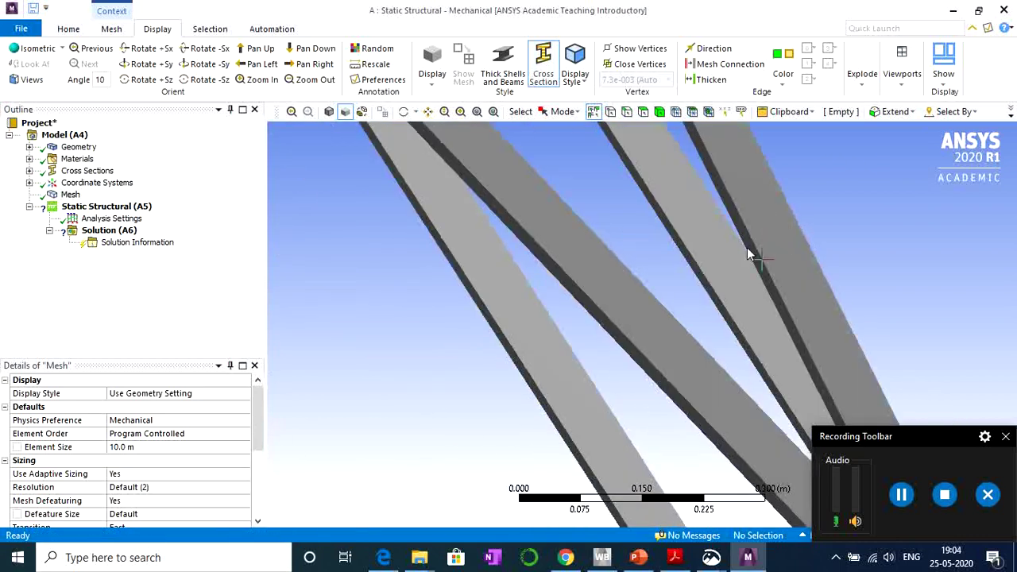
scroll(755, 253, "down", 10)
middle_click_drag(711, 286, 604, 322)
scroll(604, 393, "up", 3)
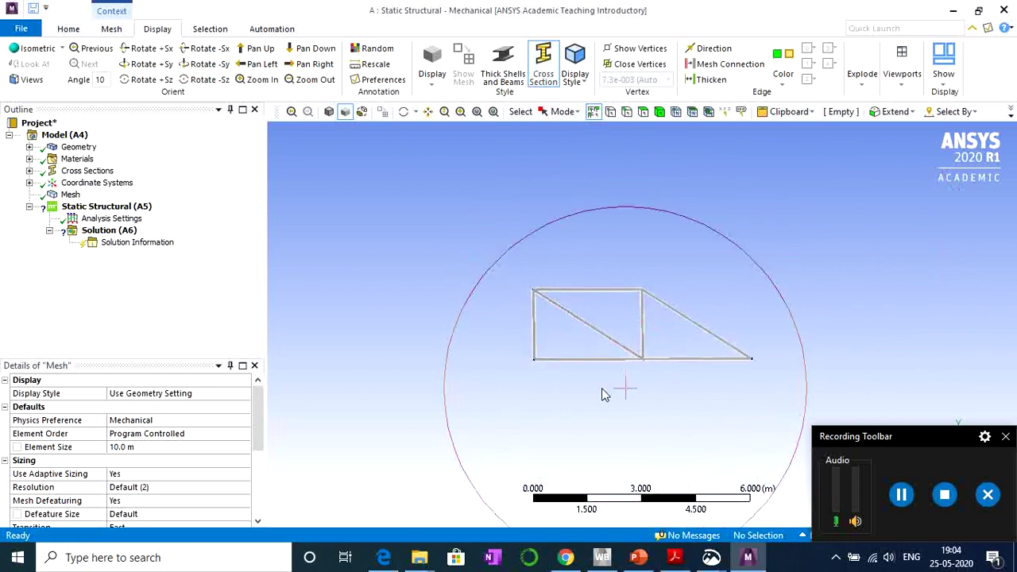
middle_click_drag(682, 417, 370, 333)
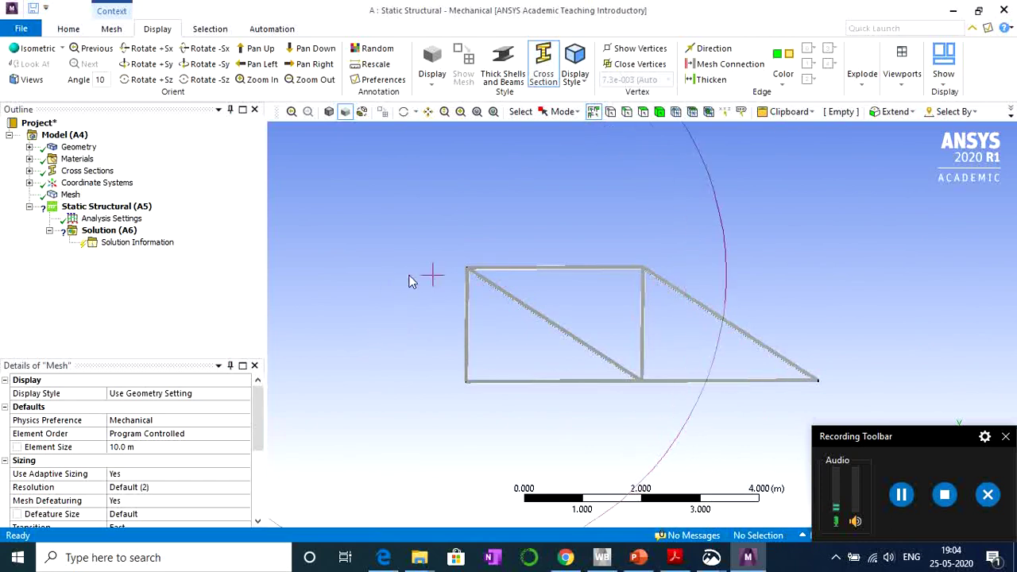
Add a Fixed Support to the static structural analysis, scoped to the truss's lower-left corner vertex at the origin.
left_click(133, 207)
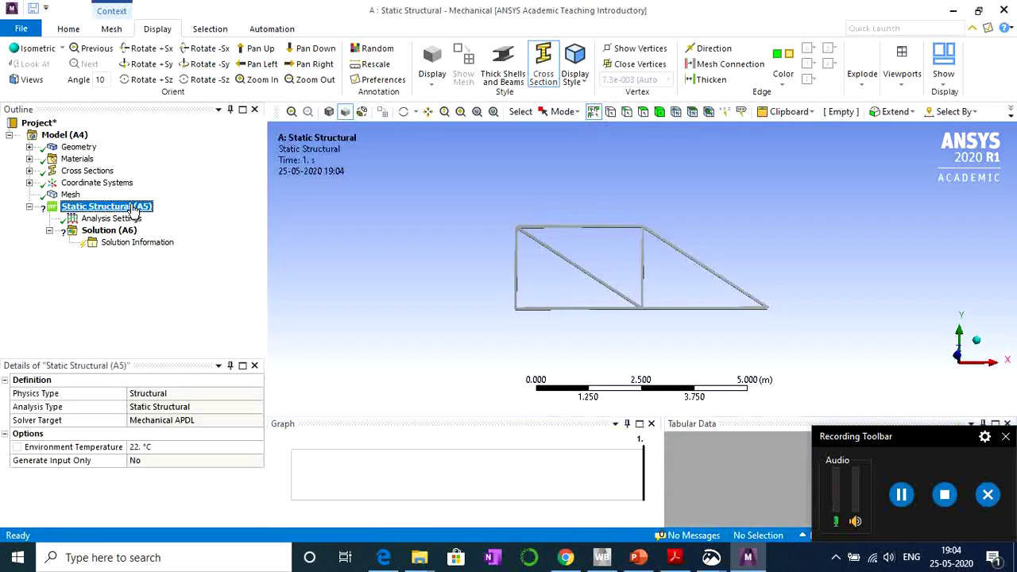
right_click(135, 206)
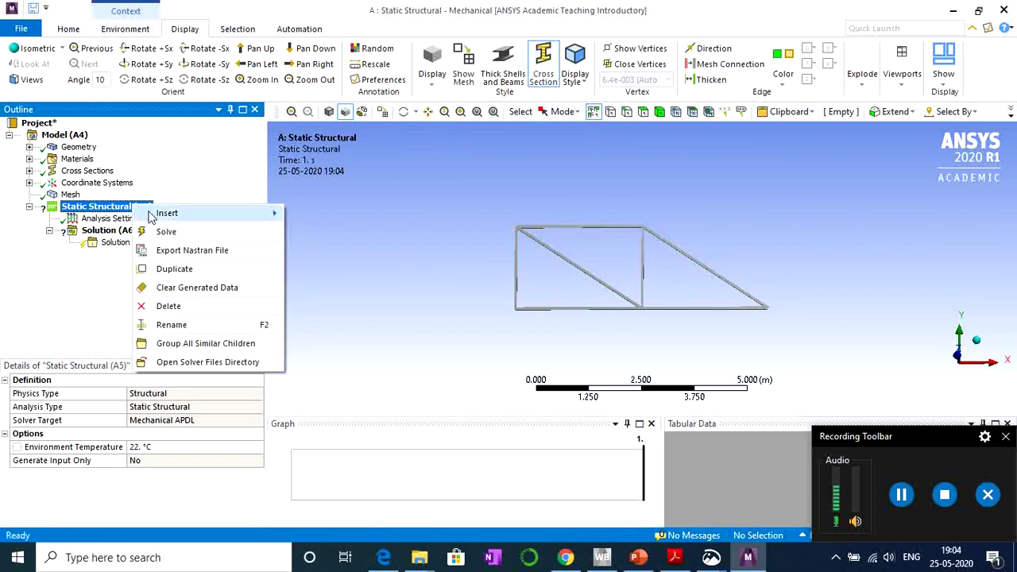
mouse_move(184, 218)
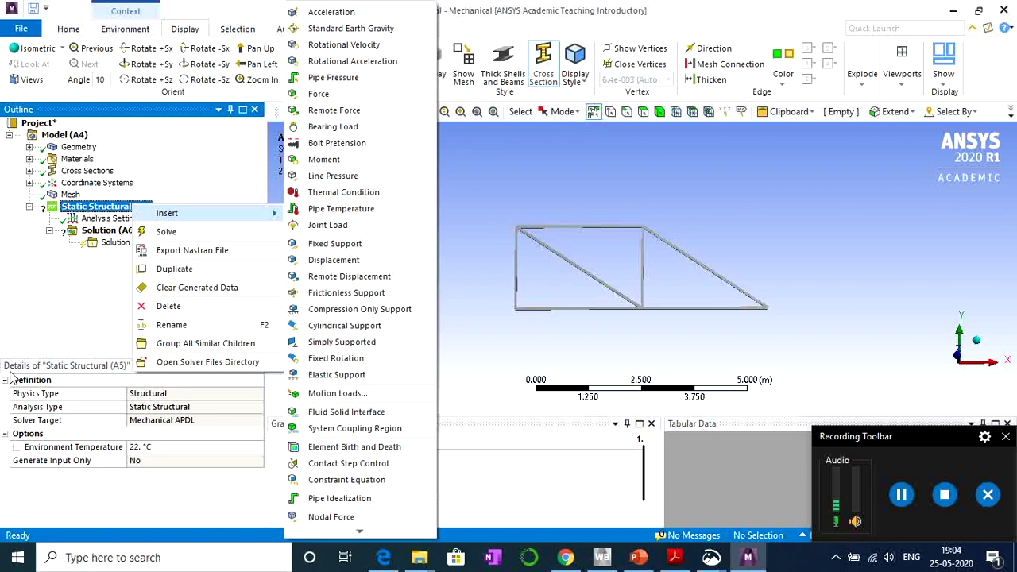
left_click(99, 216)
left_click(103, 210)
right_click(104, 210)
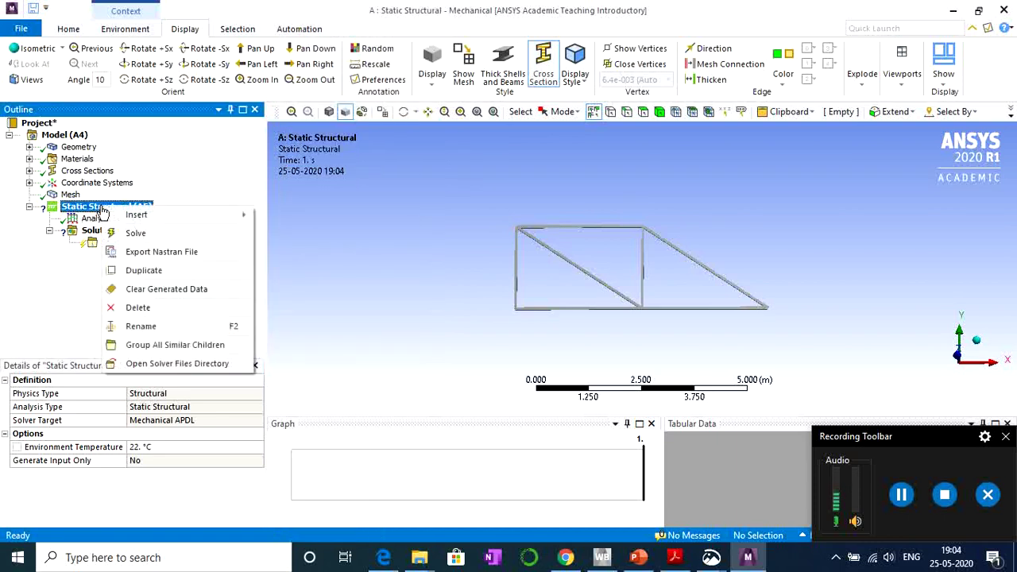
mouse_move(130, 218)
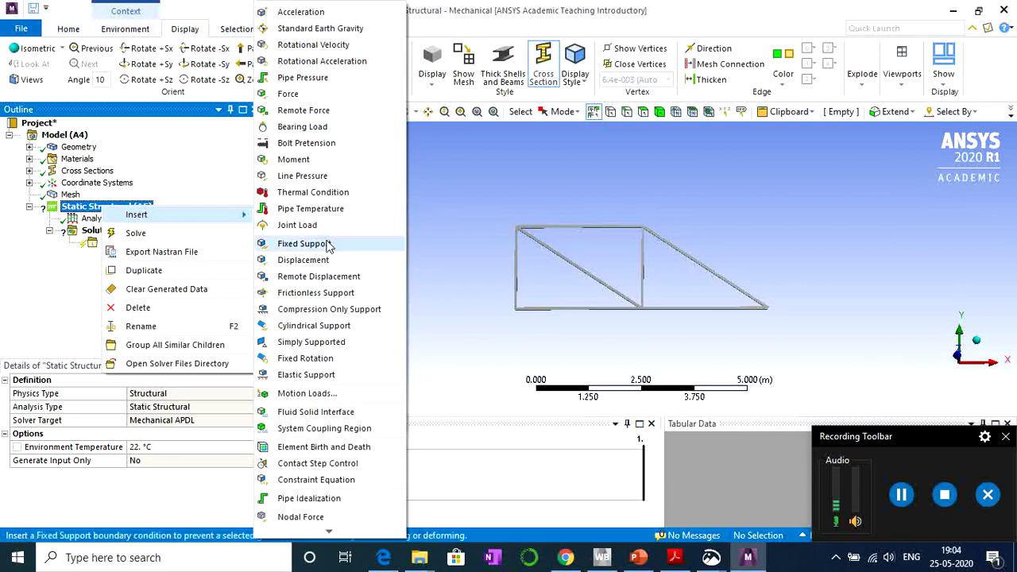
left_click(299, 246)
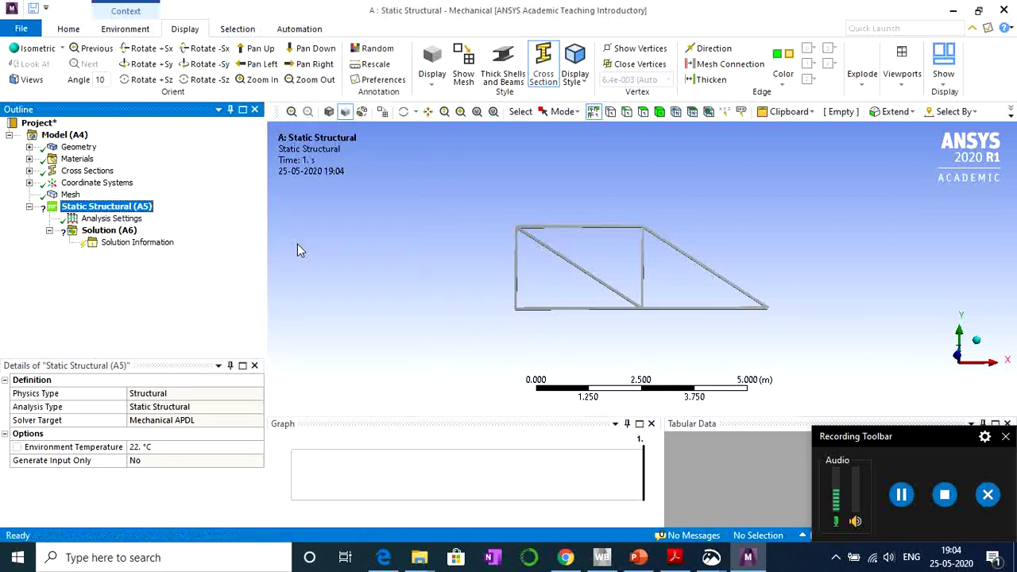
left_click(516, 311)
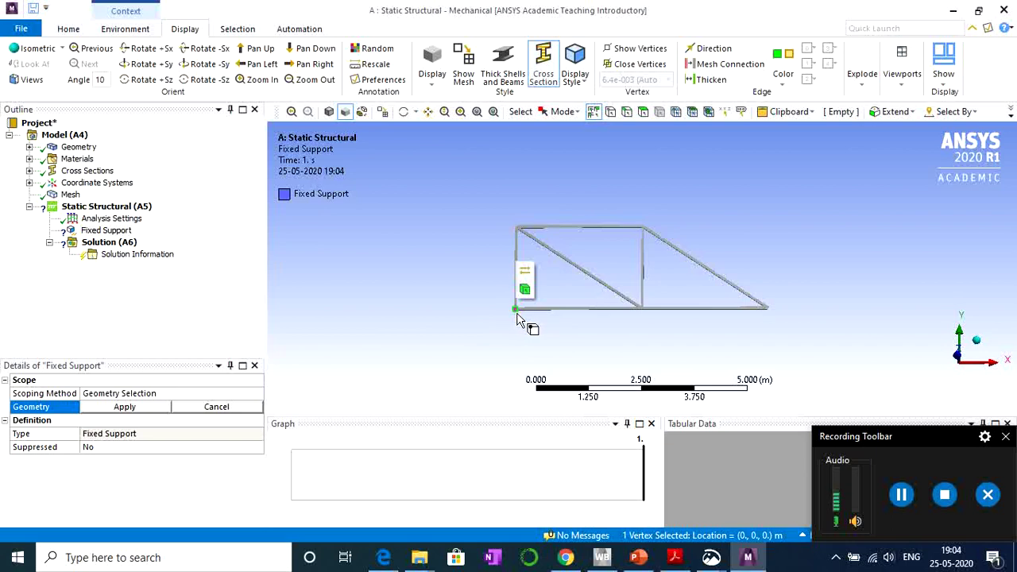
left_click(124, 408)
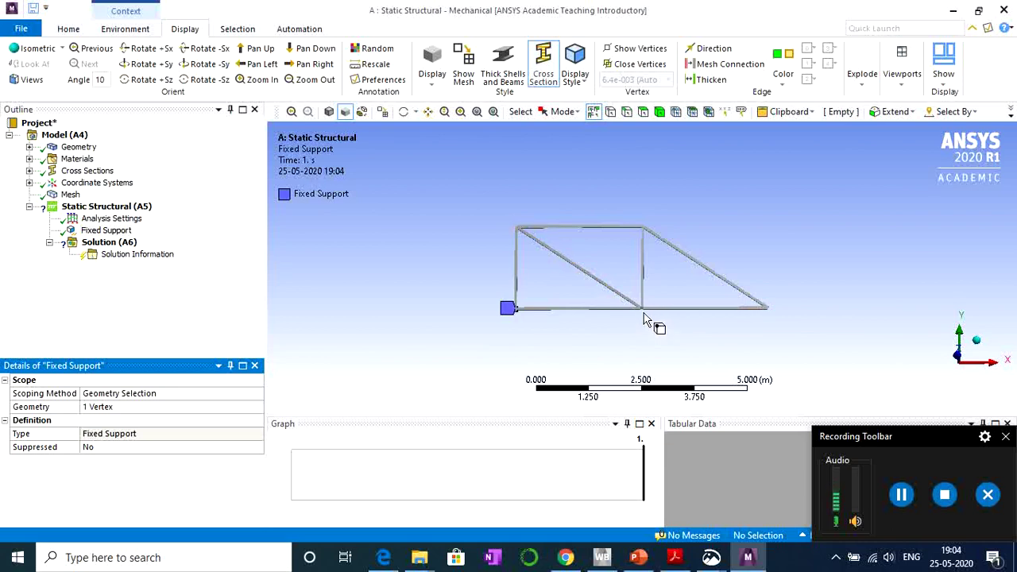
Add a Displacement support scoped to the middle vertex of the truss's bottom chord.
right_click(131, 208)
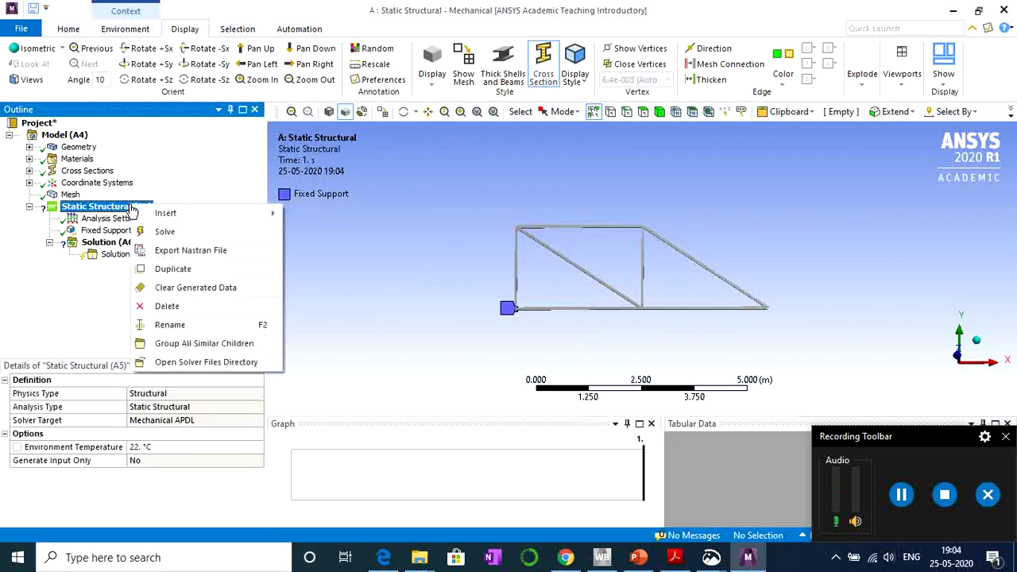
mouse_move(163, 214)
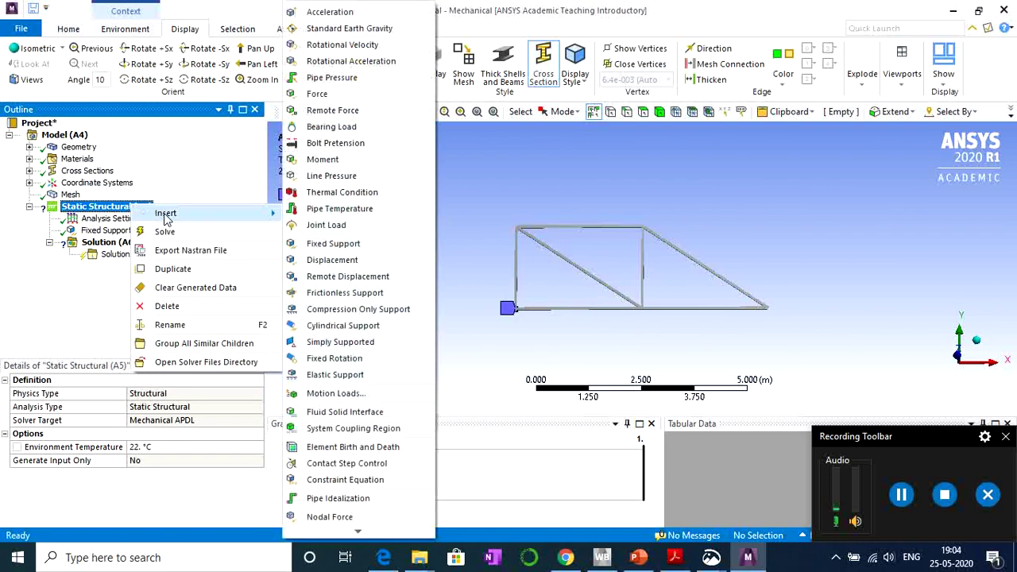
left_click(329, 260)
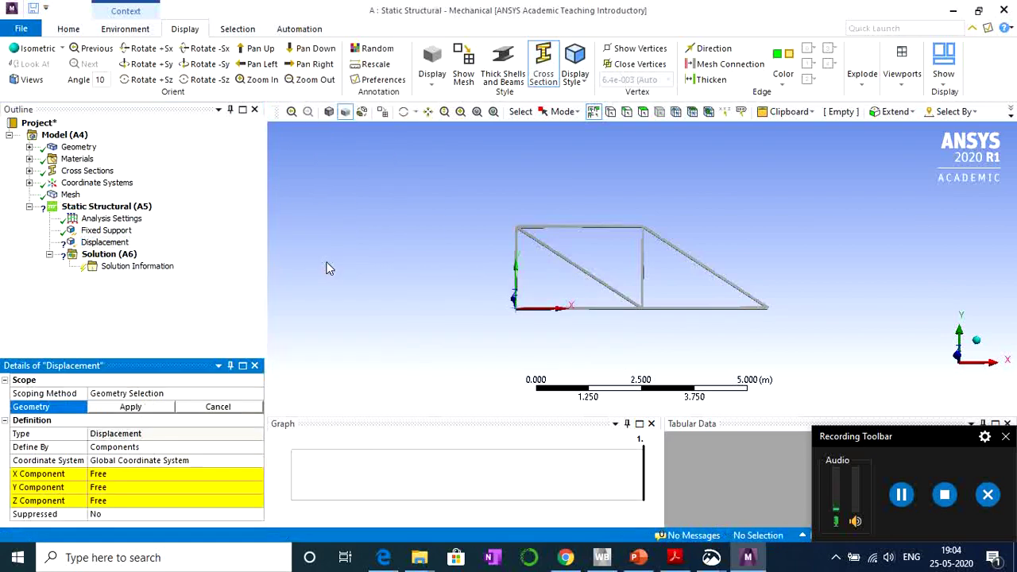
left_click(643, 308)
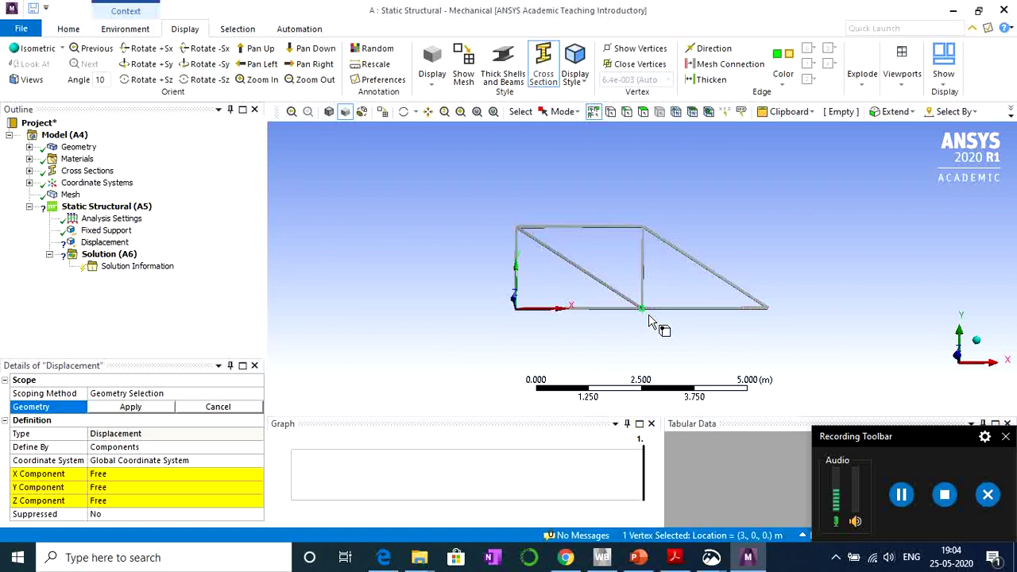
left_click(131, 407)
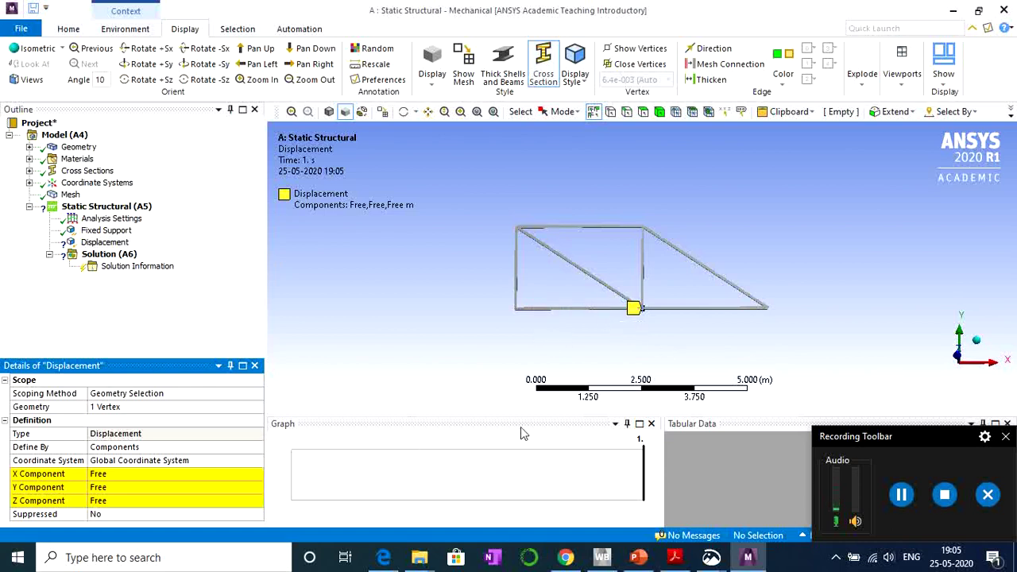
Set the displacement's Y and Z components to 0 m, leaving the X component free.
left_click(111, 488)
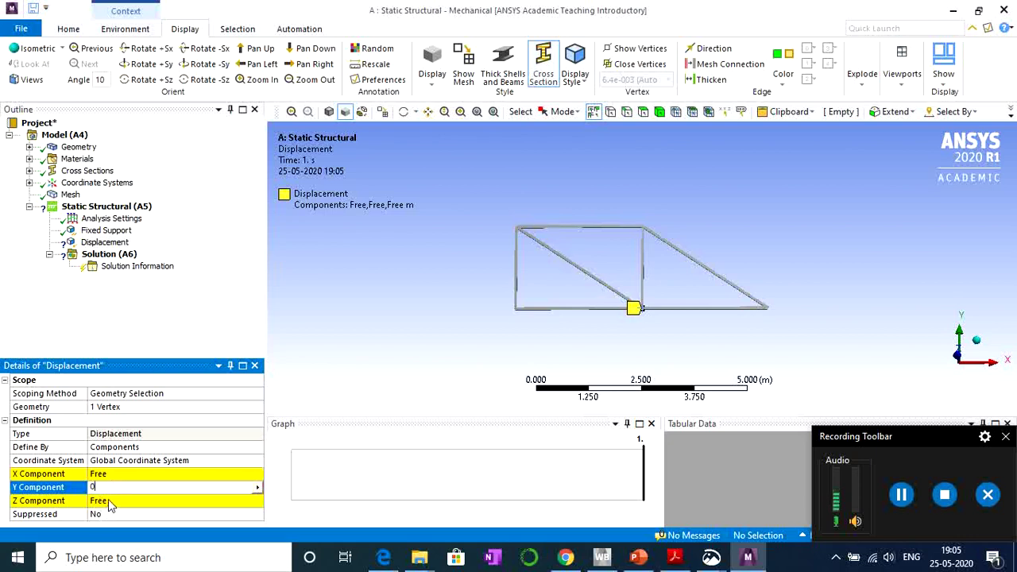
type("0")
left_click(111, 500)
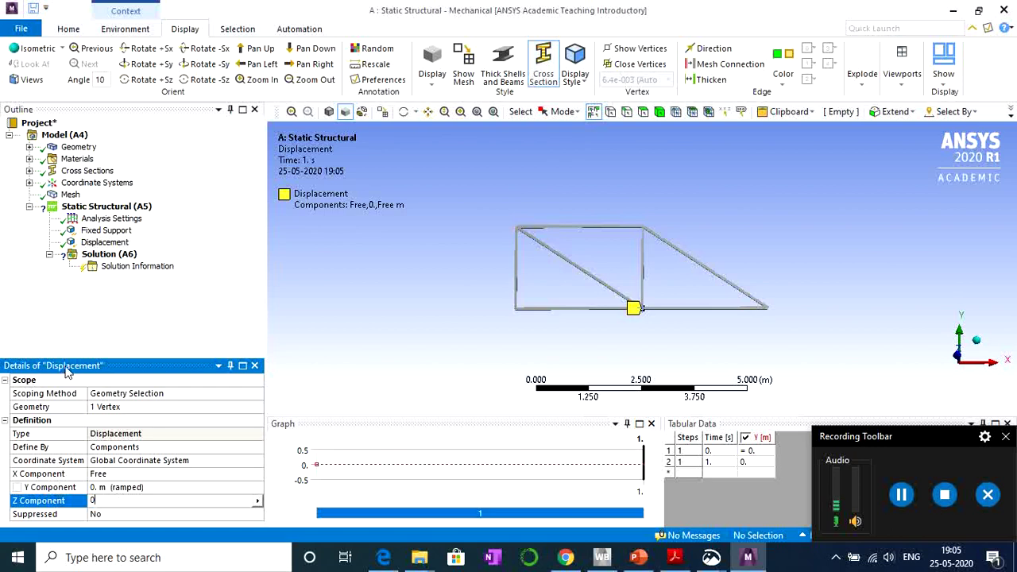
key("Return")
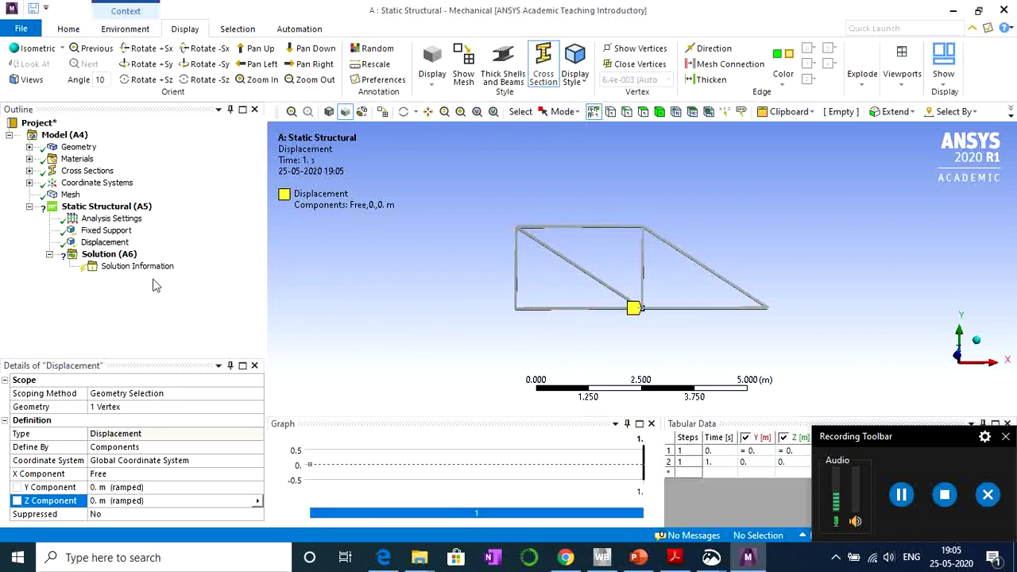
Add a Force scoped to the truss's far right vertex at the end of the bottom chord.
right_click(123, 208)
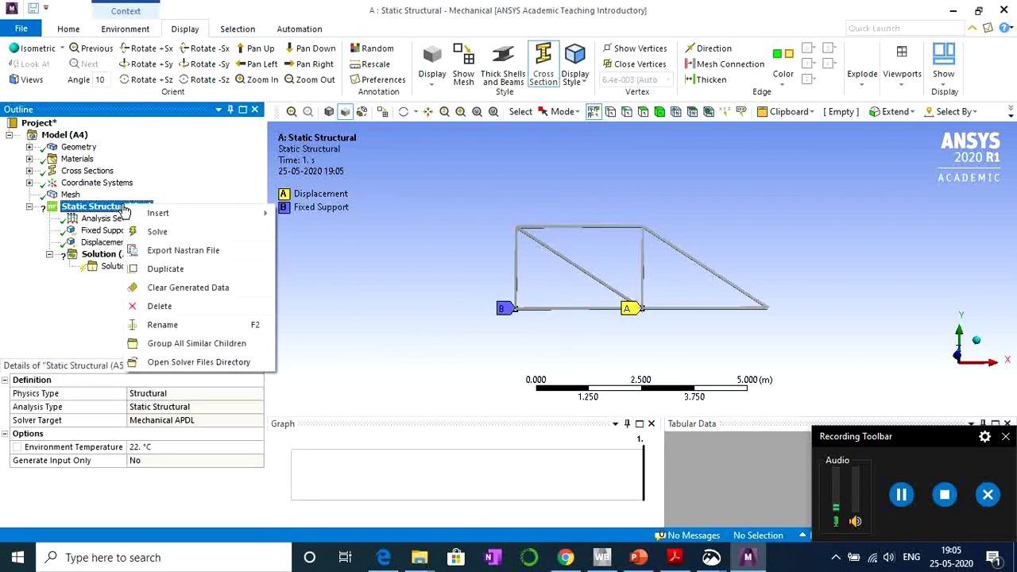
mouse_move(159, 213)
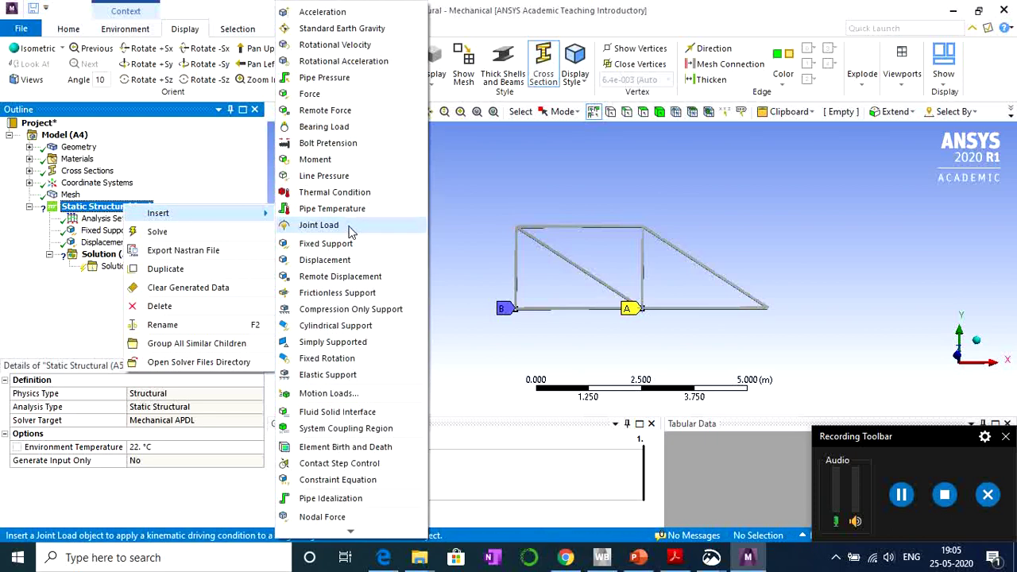
left_click(314, 94)
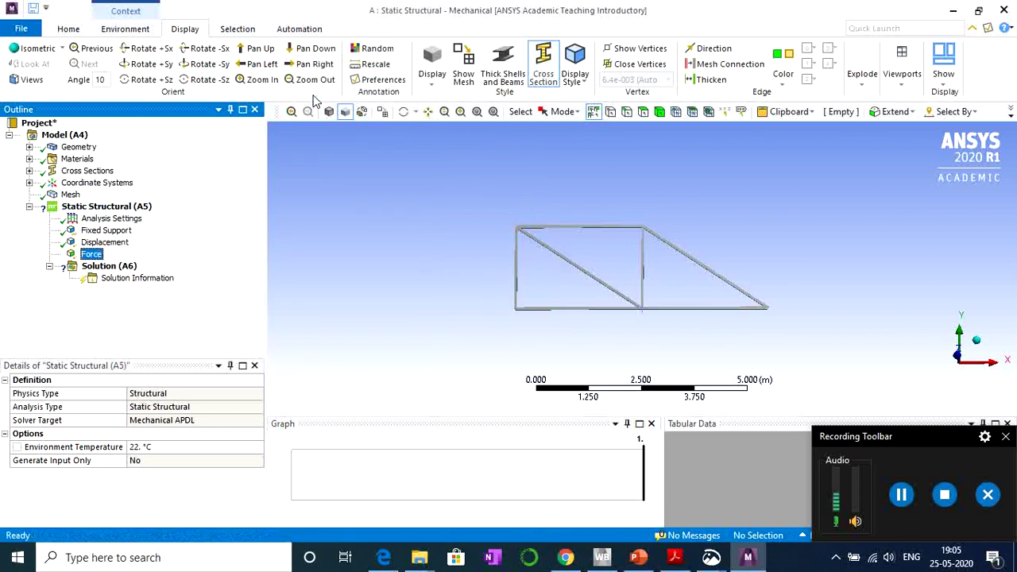
left_click(772, 312)
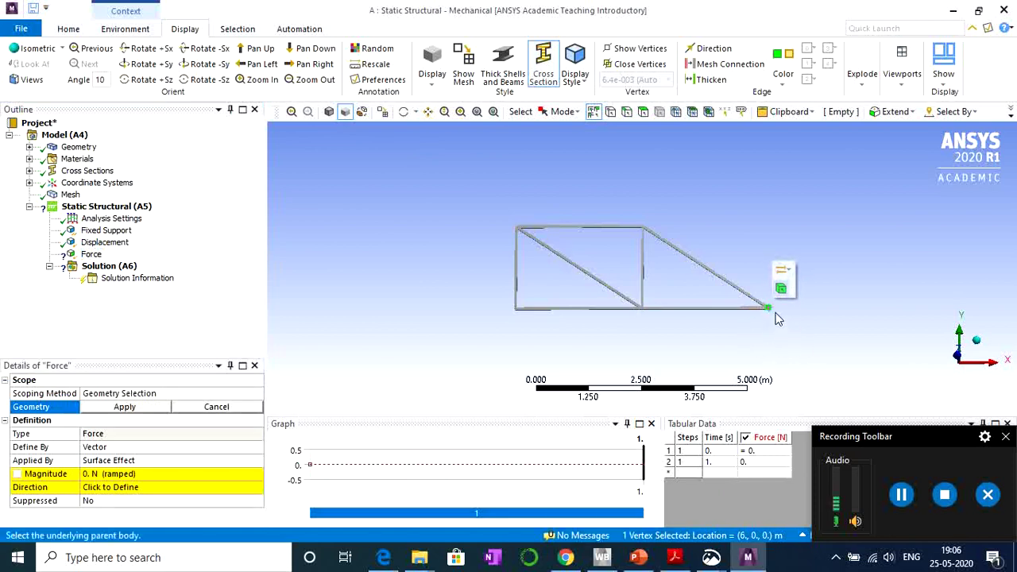
left_click(125, 407)
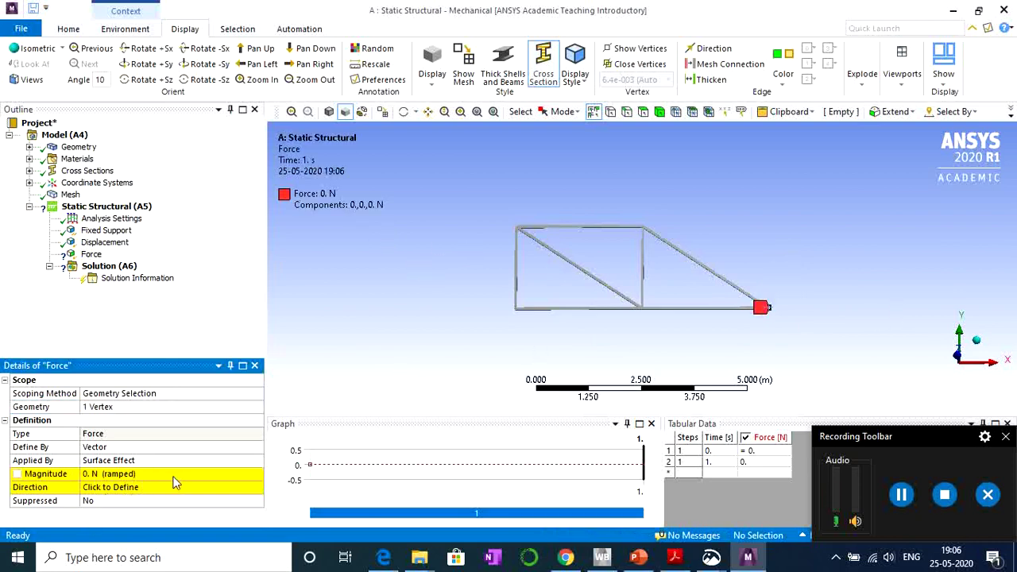
Check the load at joint E in the PowerPoint truss slide, and define the force by Components with a Y component of -3e3 N.
left_click(638, 557)
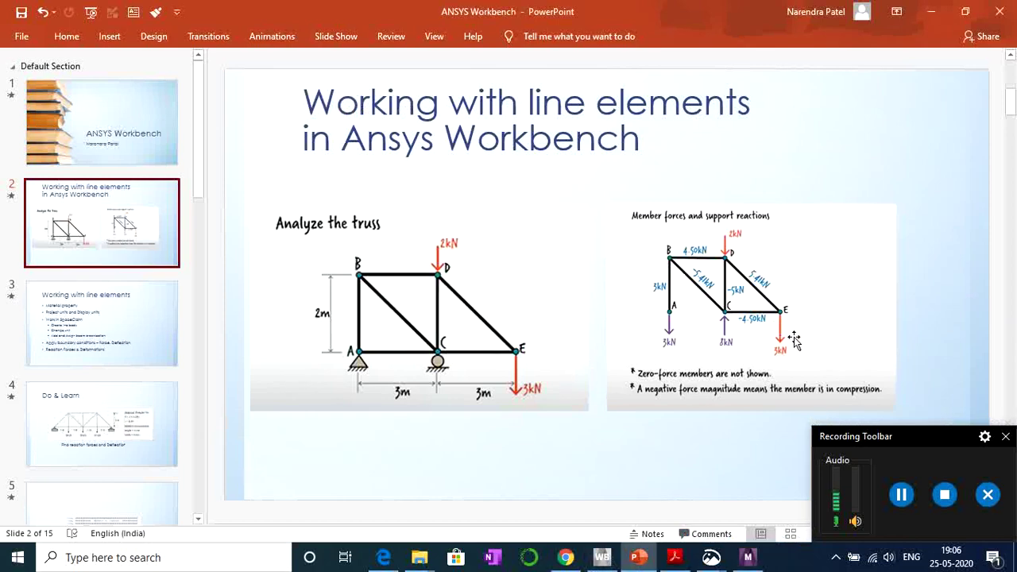
left_click(931, 12)
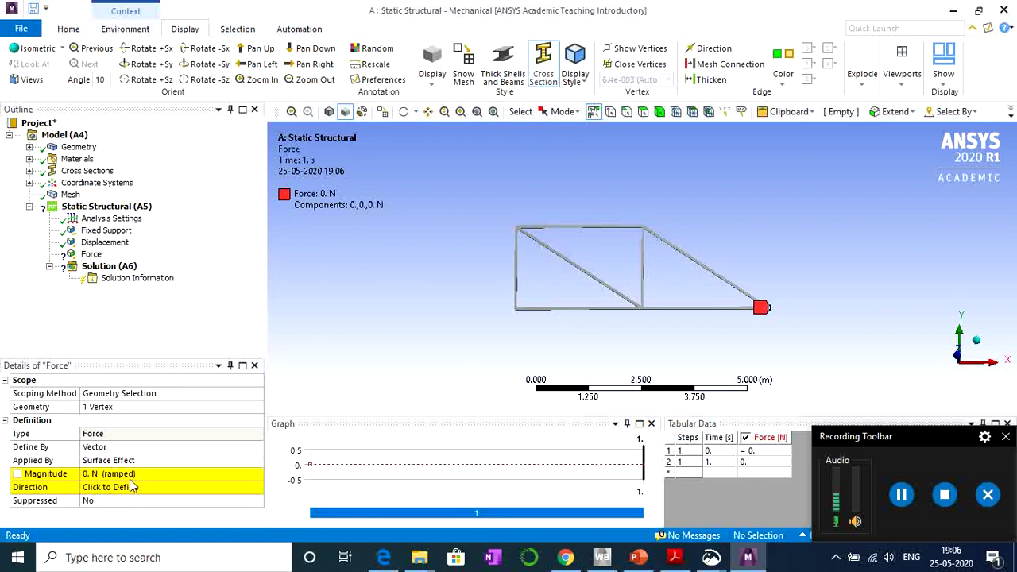
left_click(123, 448)
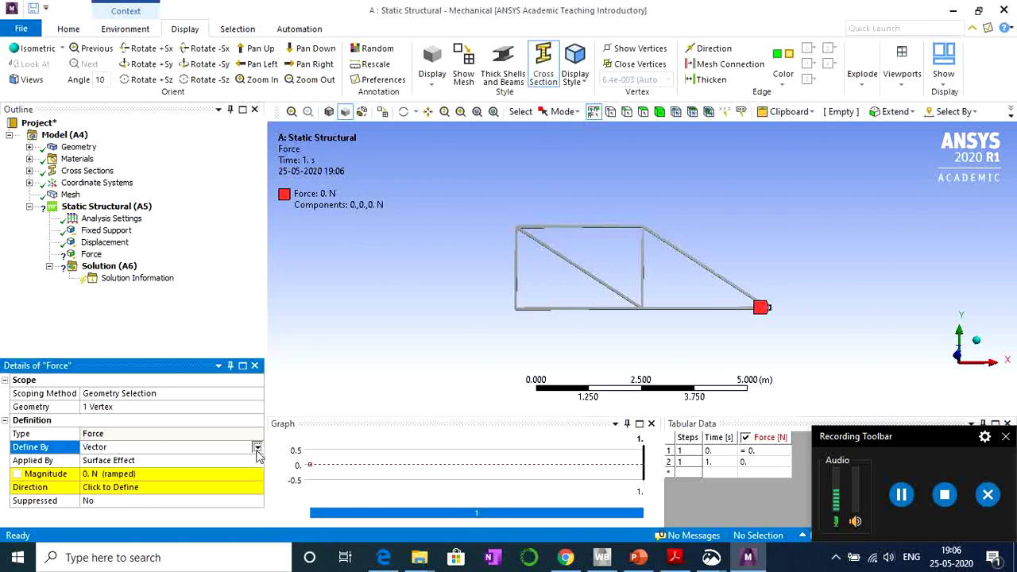
left_click(257, 448)
left_click(106, 460)
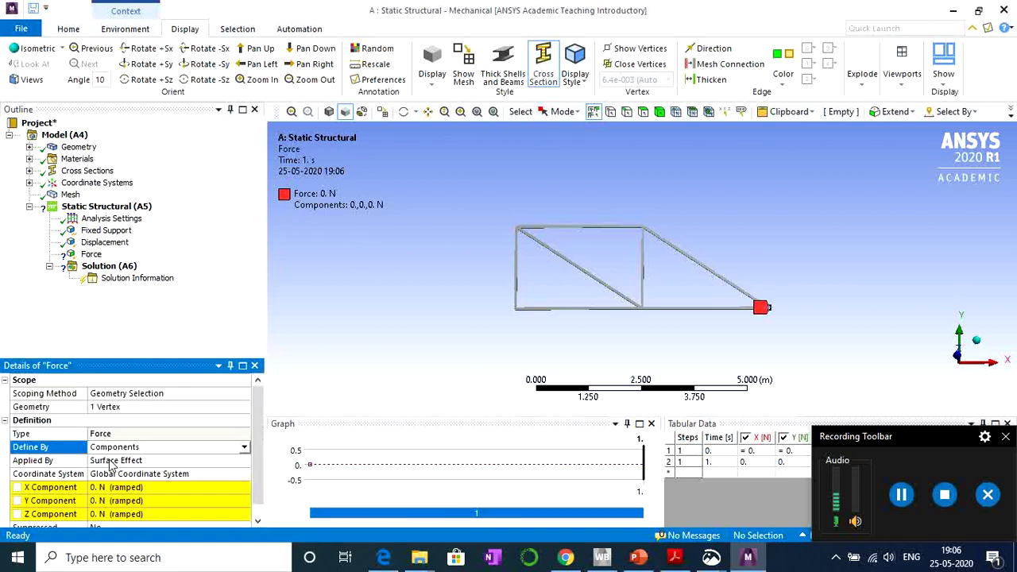
scroll(115, 464, "down", 1)
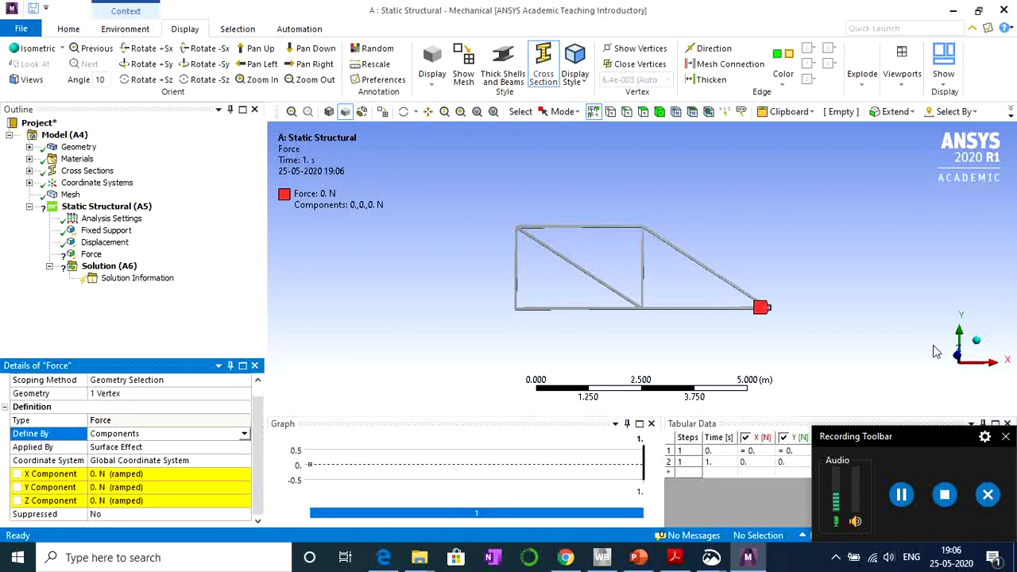
left_click(126, 487)
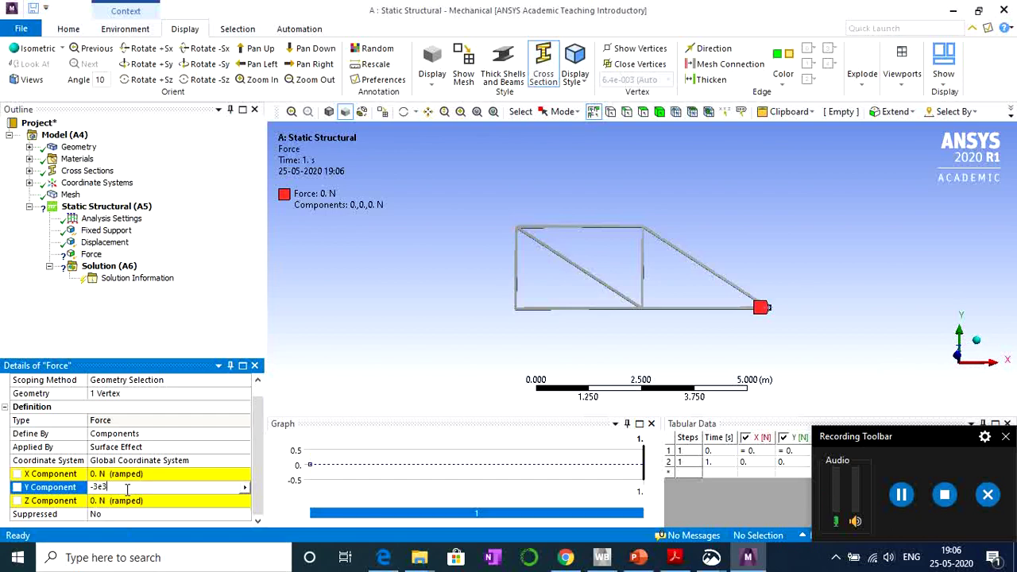
key("Return")
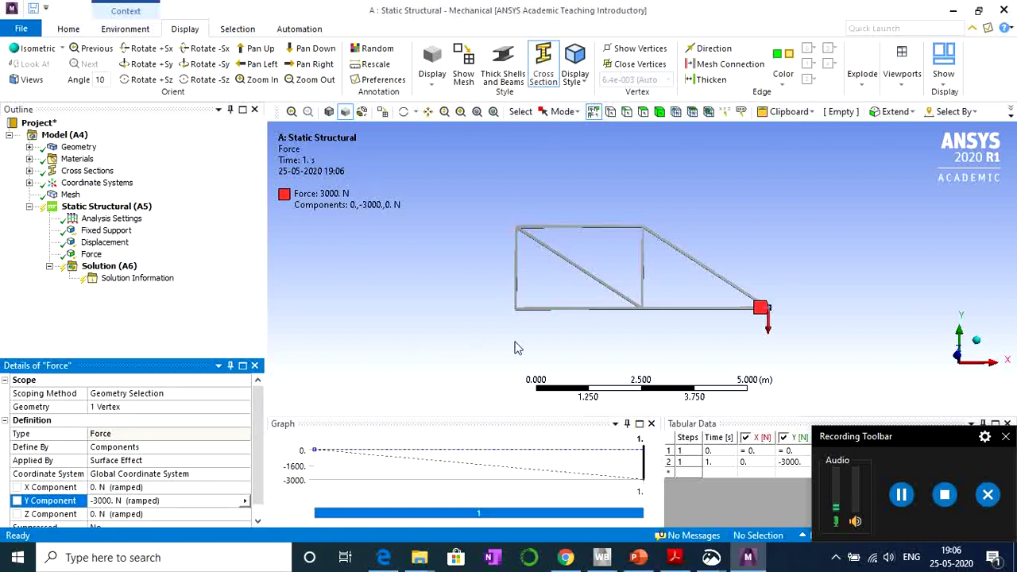
Add a second Force scoped to the top chord's right vertex, directly above the displacement support.
left_click(74, 205)
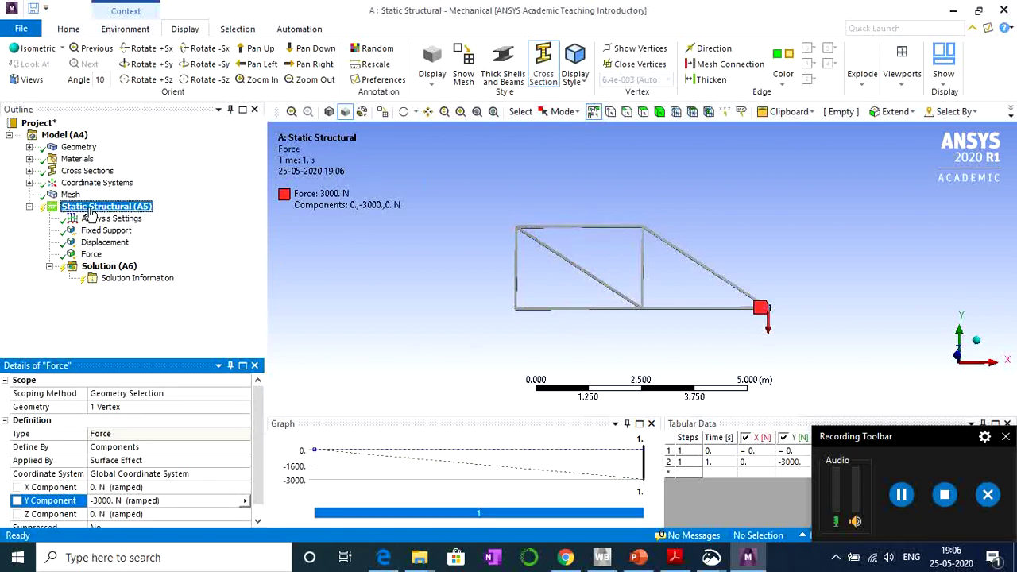
right_click(90, 210)
mouse_move(151, 216)
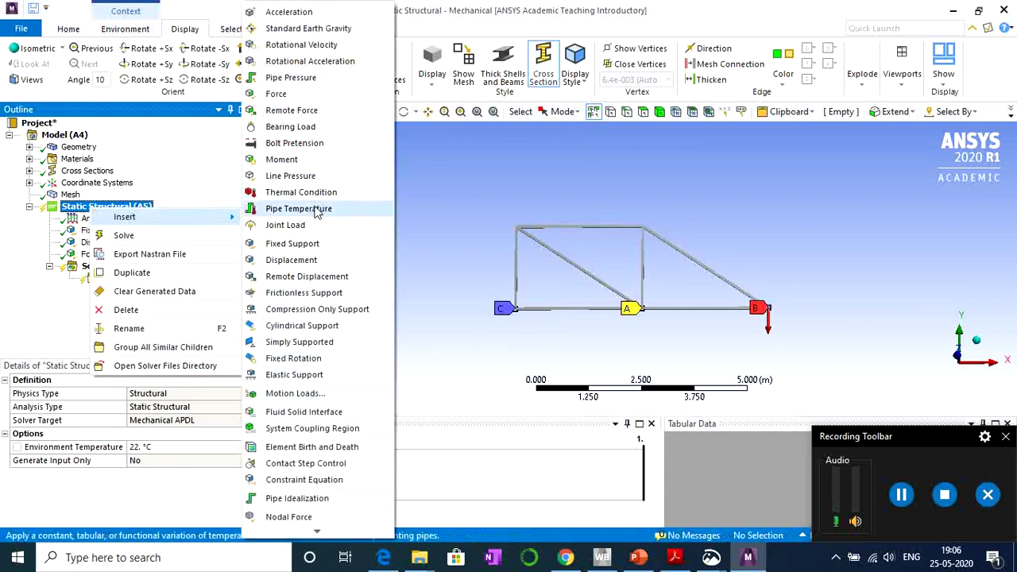
left_click(278, 93)
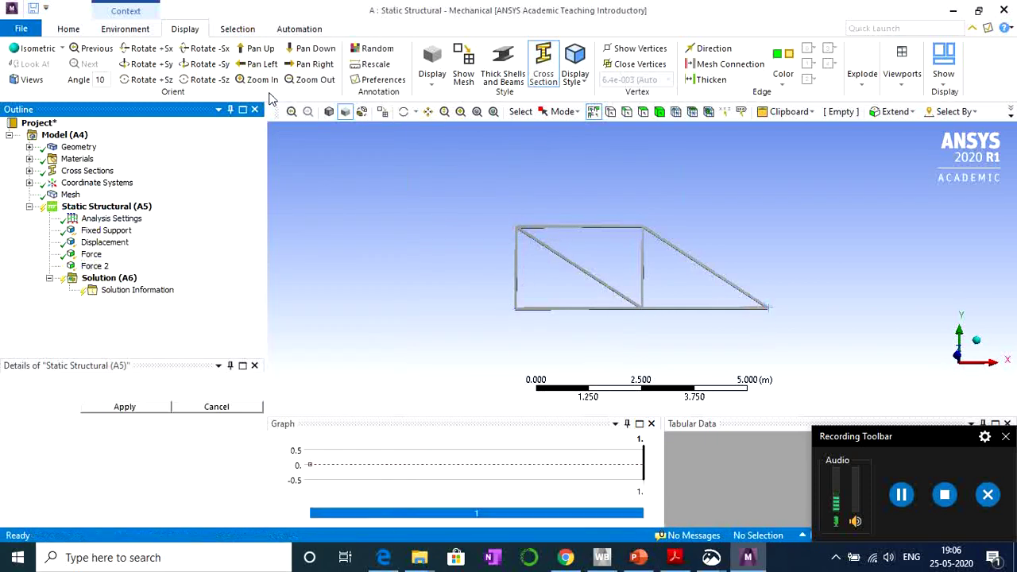
left_click(644, 229)
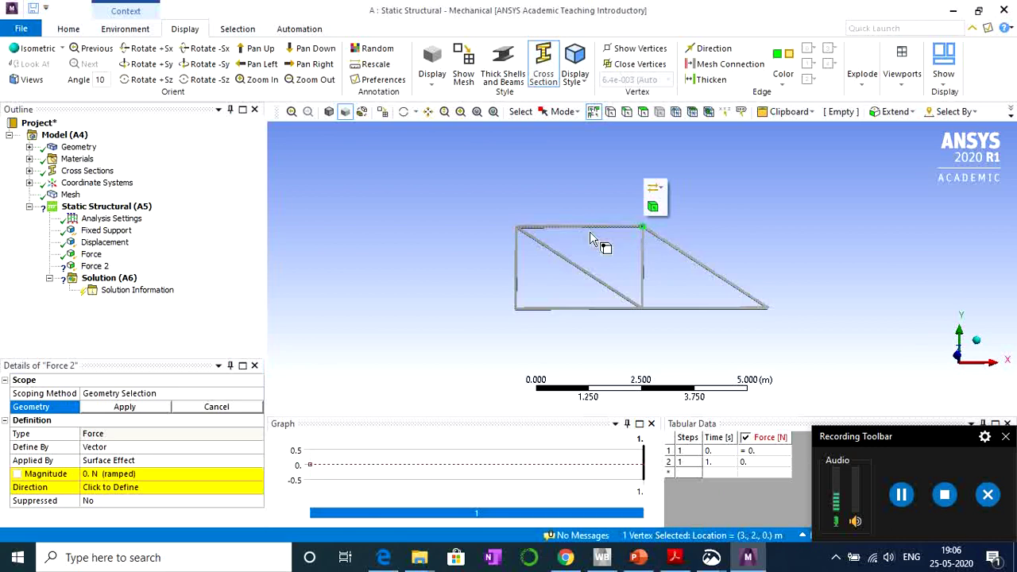
left_click(127, 408)
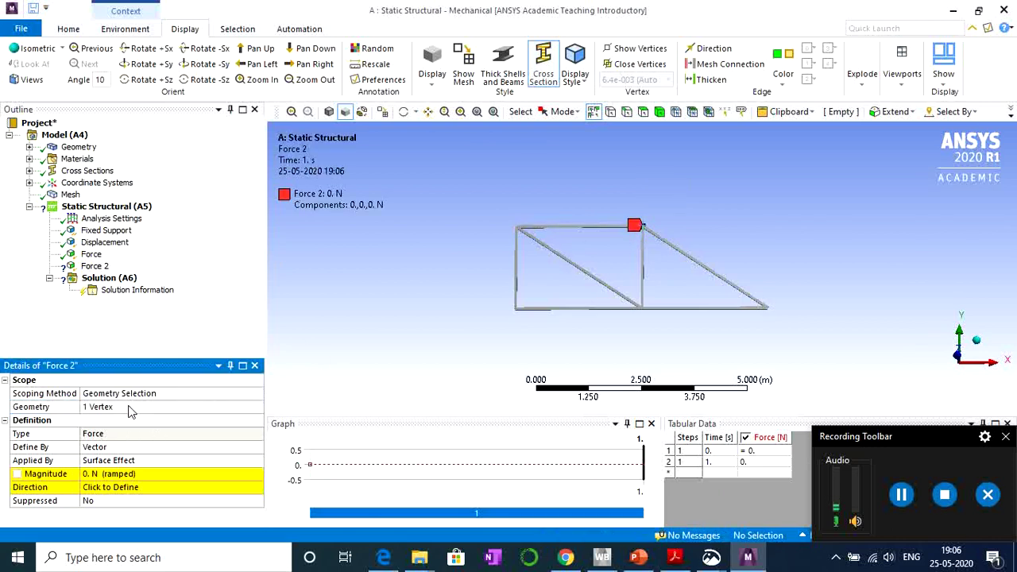
Define the second force by Components with a Y component of -2000 N.
left_click(139, 447)
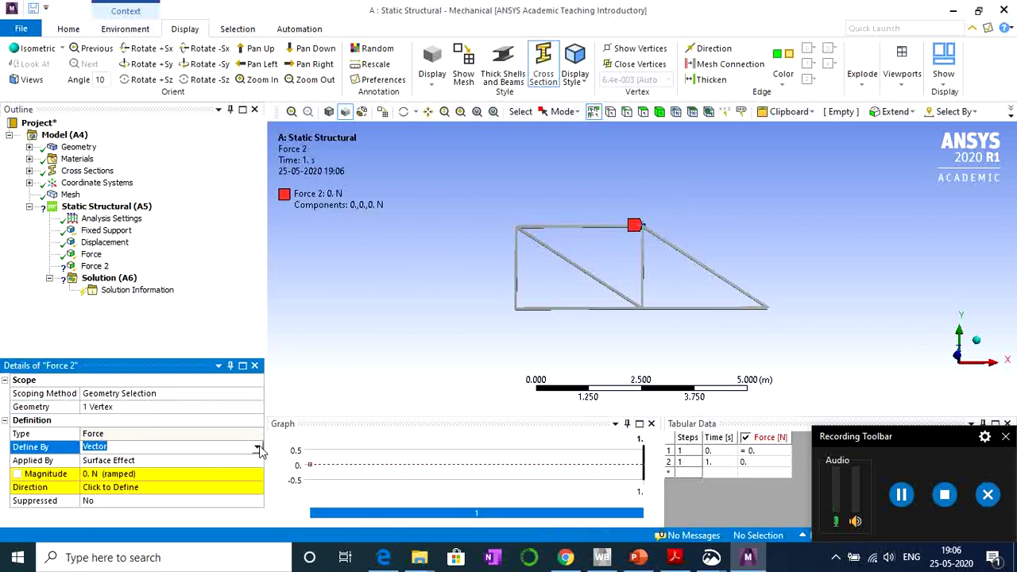
left_click(258, 449)
left_click(107, 459)
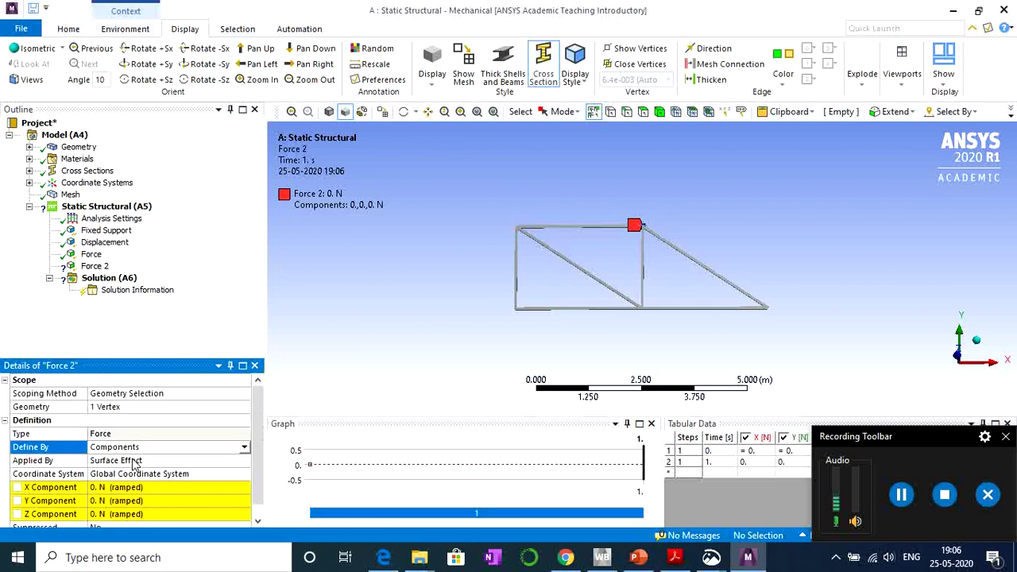
scroll(133, 469, "down", 1)
left_click(113, 487)
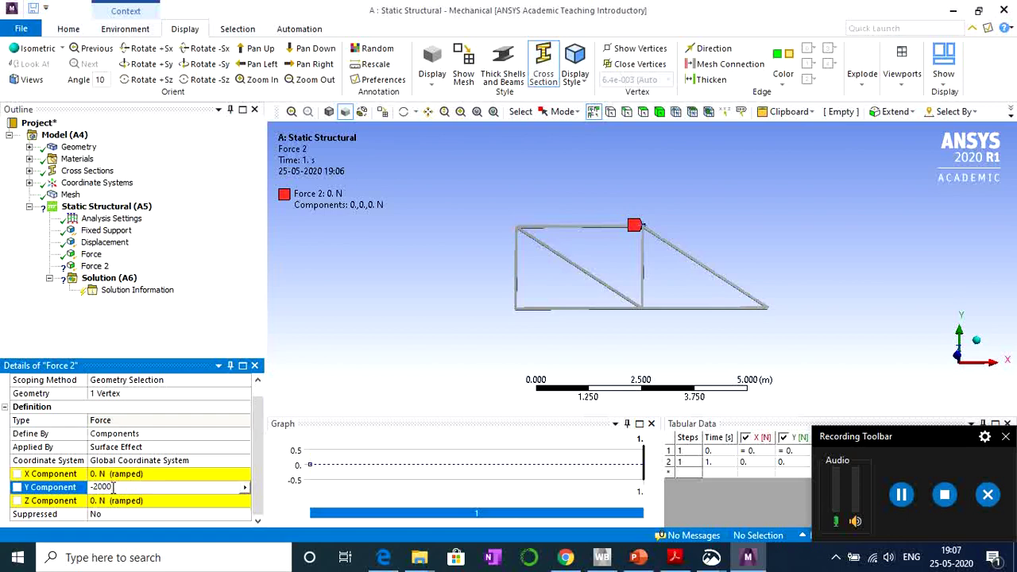
key("Return")
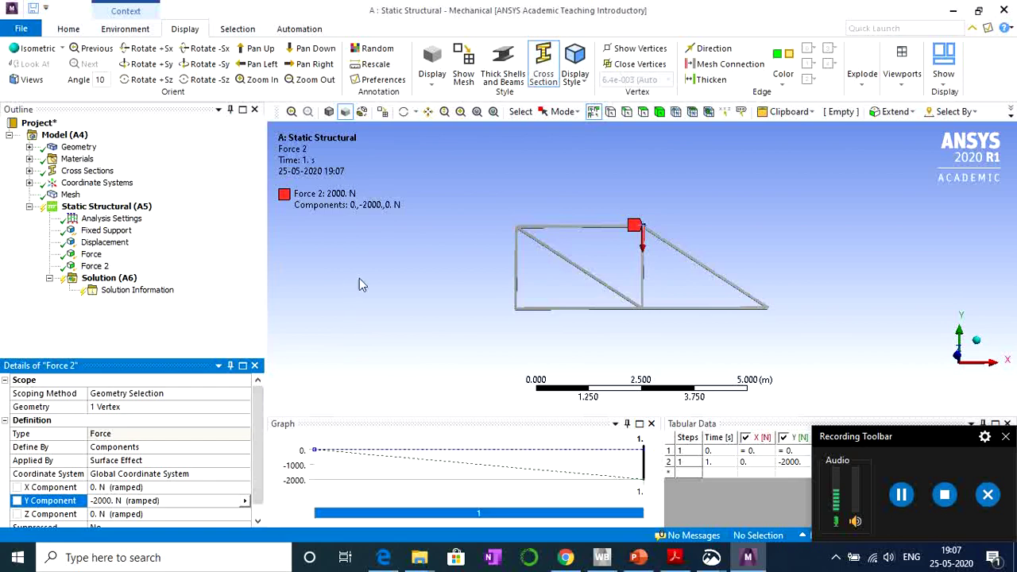
Add a Total Deformation result to the Solution.
left_click(107, 280)
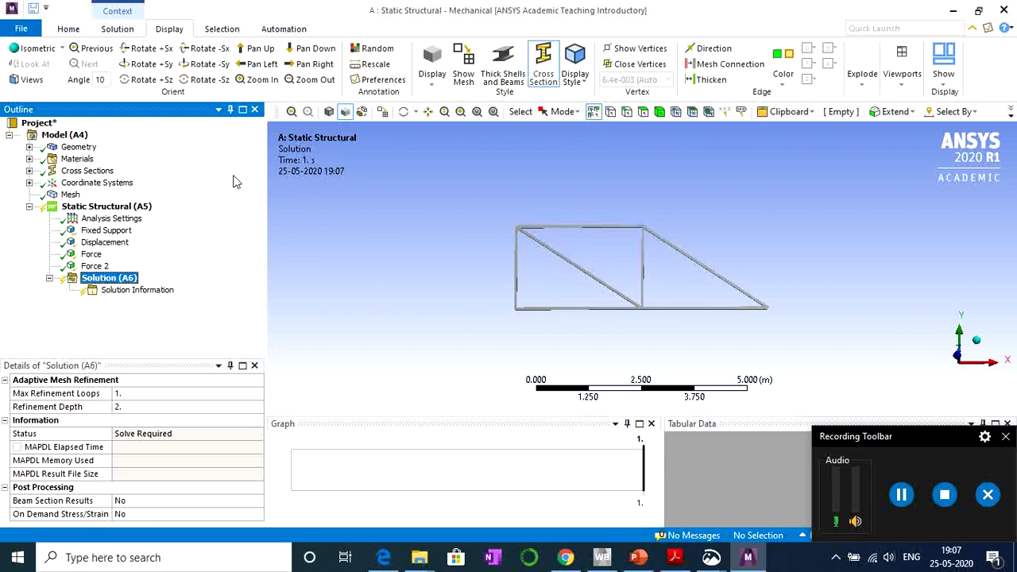
right_click(125, 287)
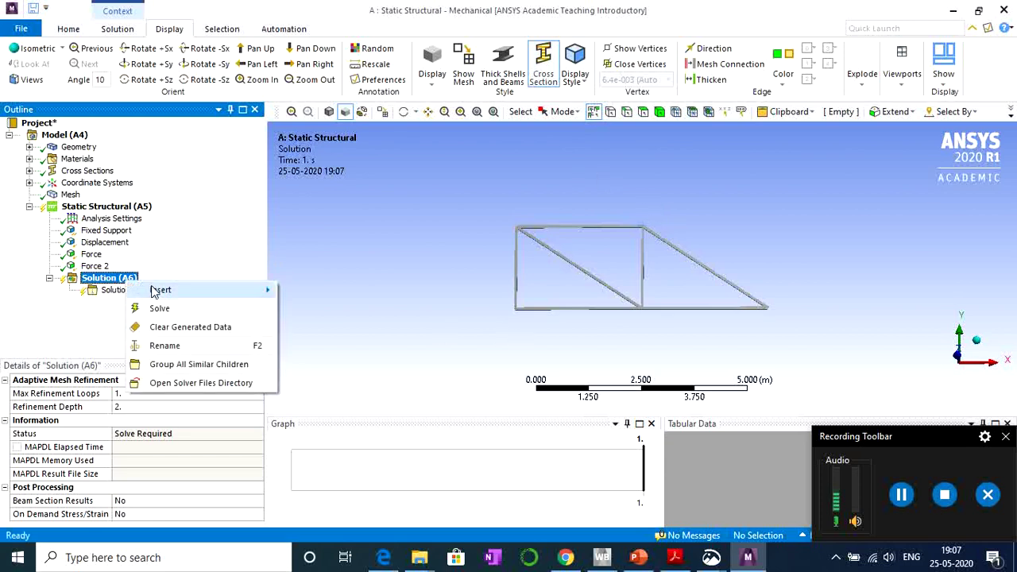
mouse_move(157, 289)
mouse_move(325, 300)
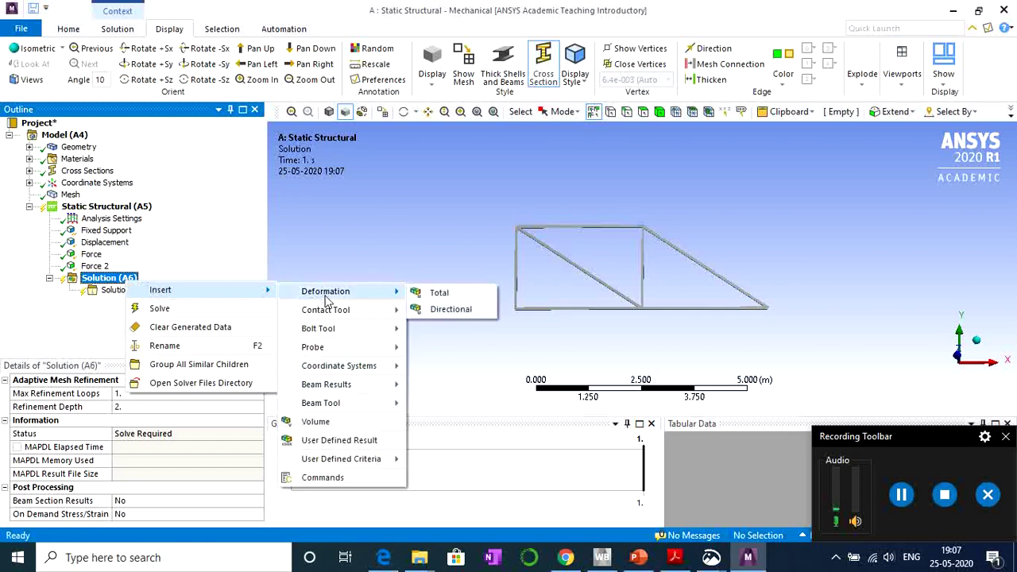
left_click(440, 293)
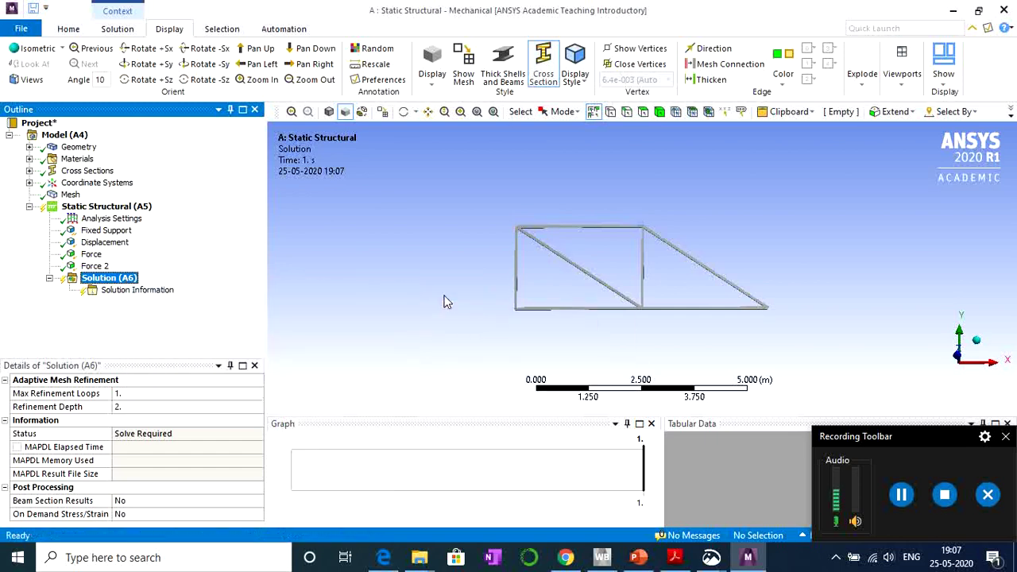
Add a Beam Tool to the Solution and expand it to show its stress results.
right_click(126, 278)
mouse_move(171, 291)
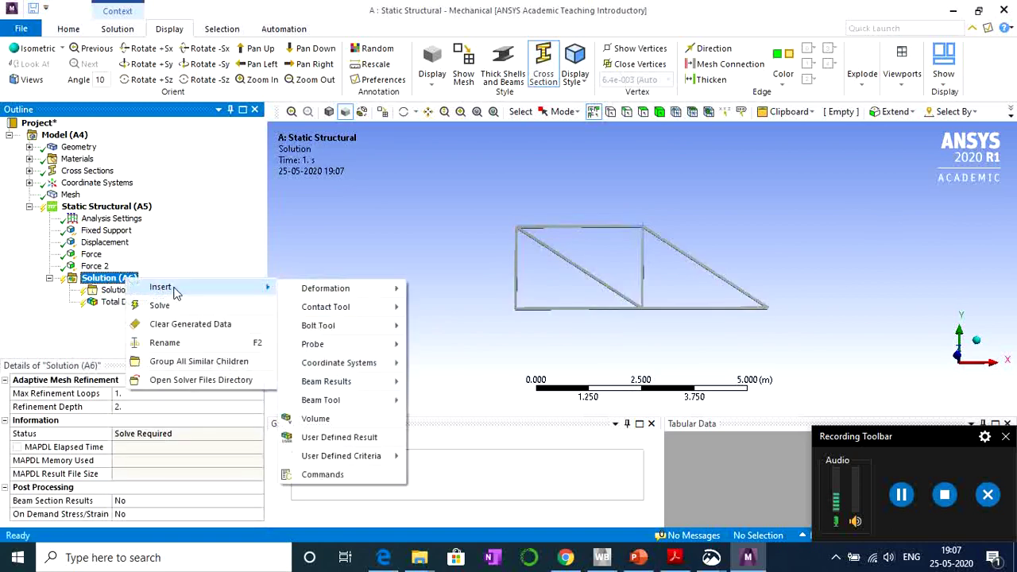
mouse_move(350, 405)
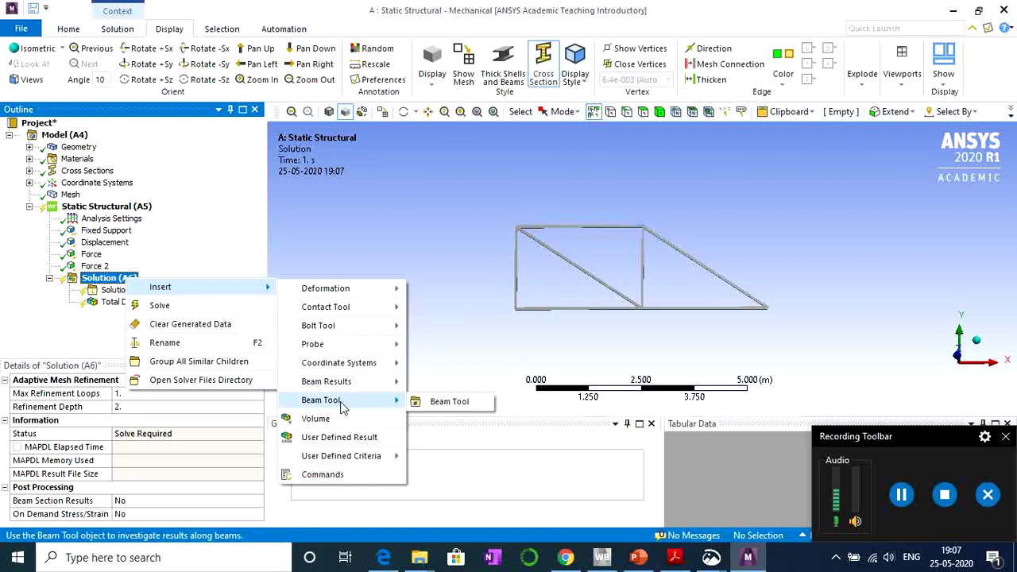
left_click(445, 406)
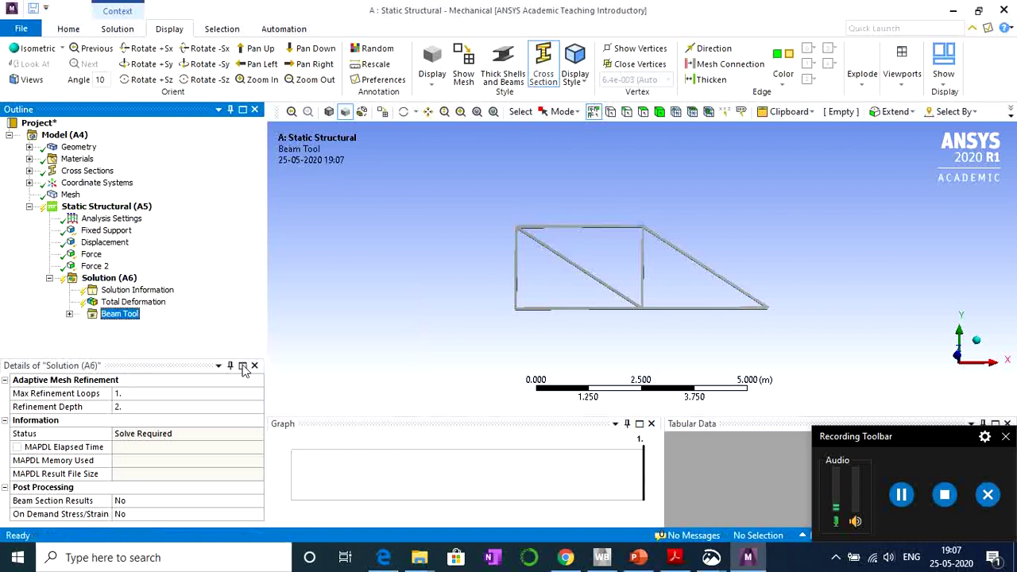
left_click(69, 314)
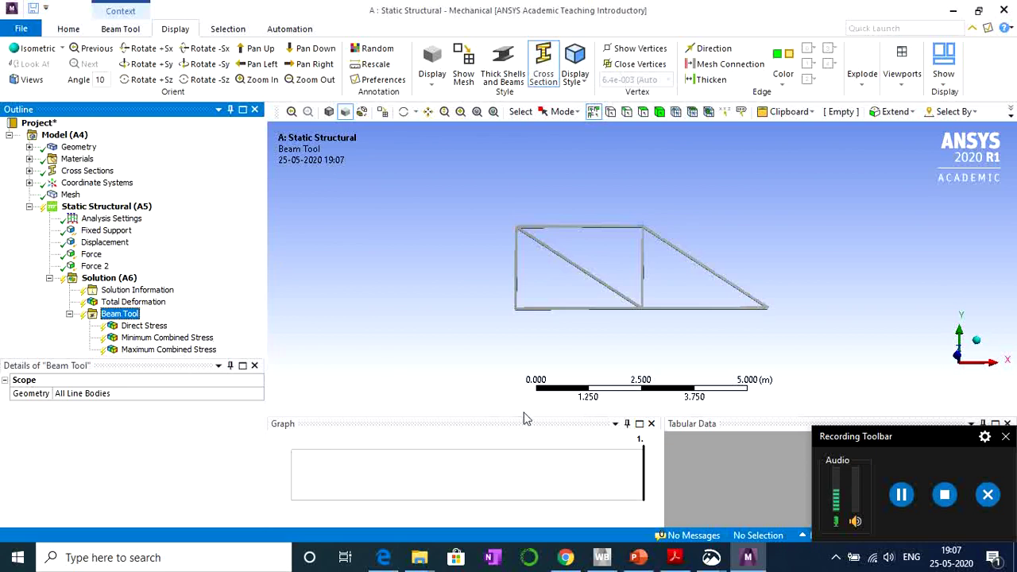
left_click(901, 494)
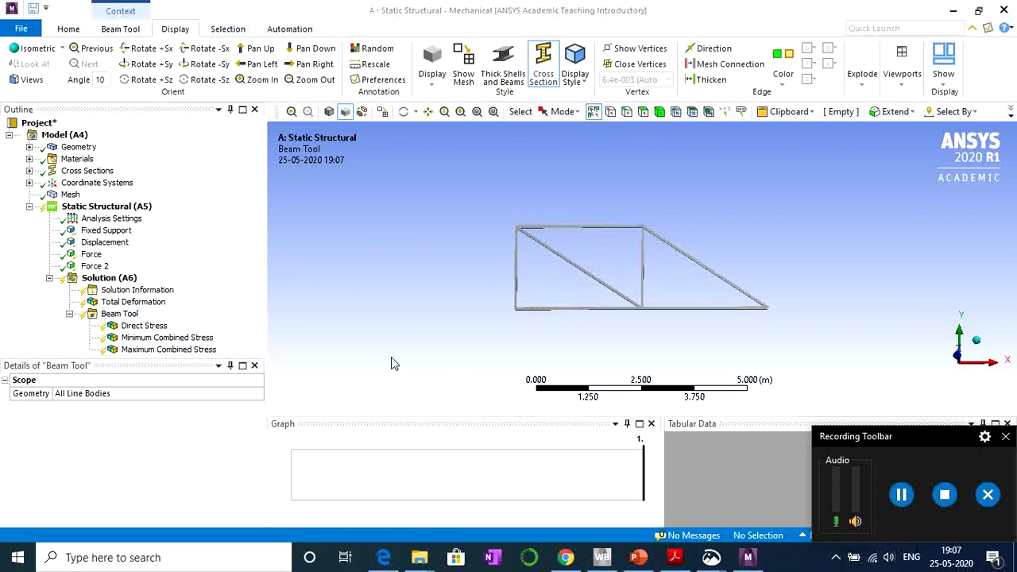
Add a Force Reaction probe to the Solution with Fixed Support as its boundary condition.
right_click(129, 284)
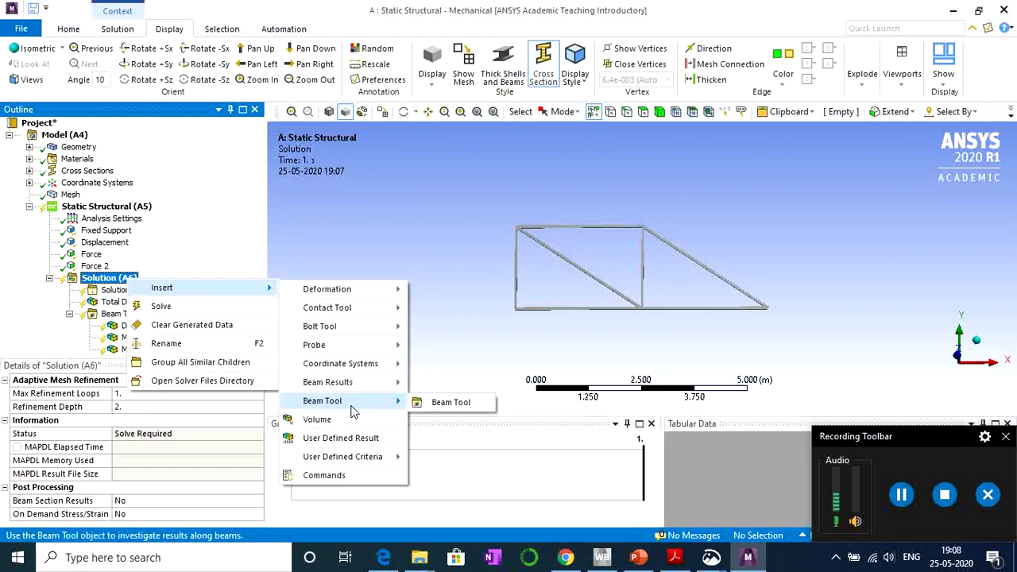
mouse_move(332, 350)
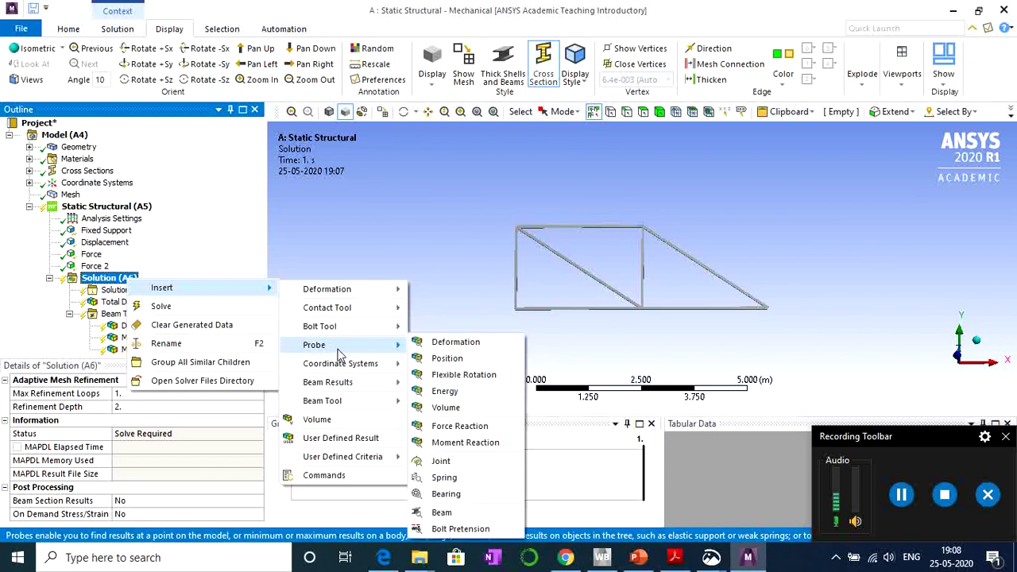
left_click(465, 429)
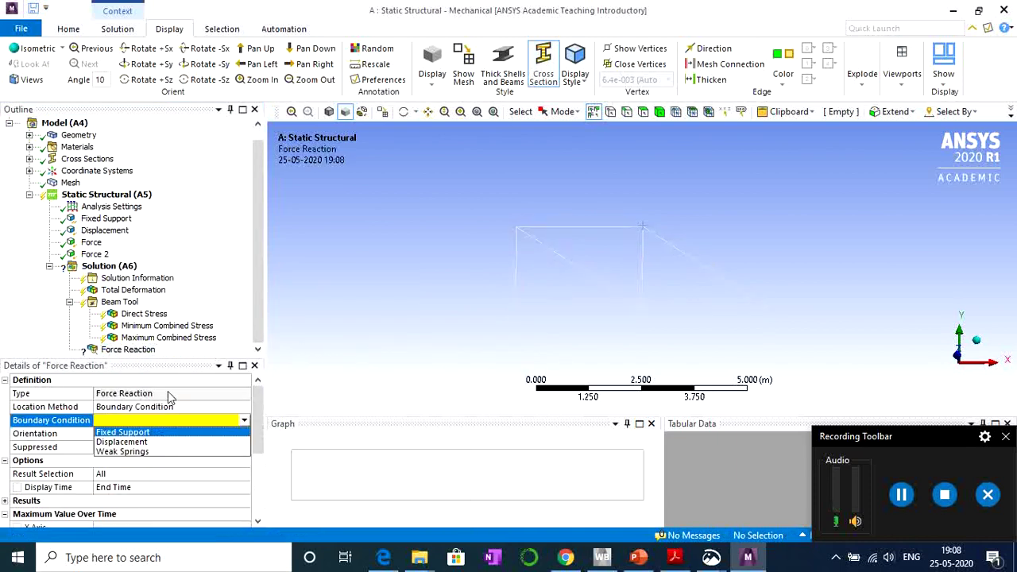
left_click(144, 435)
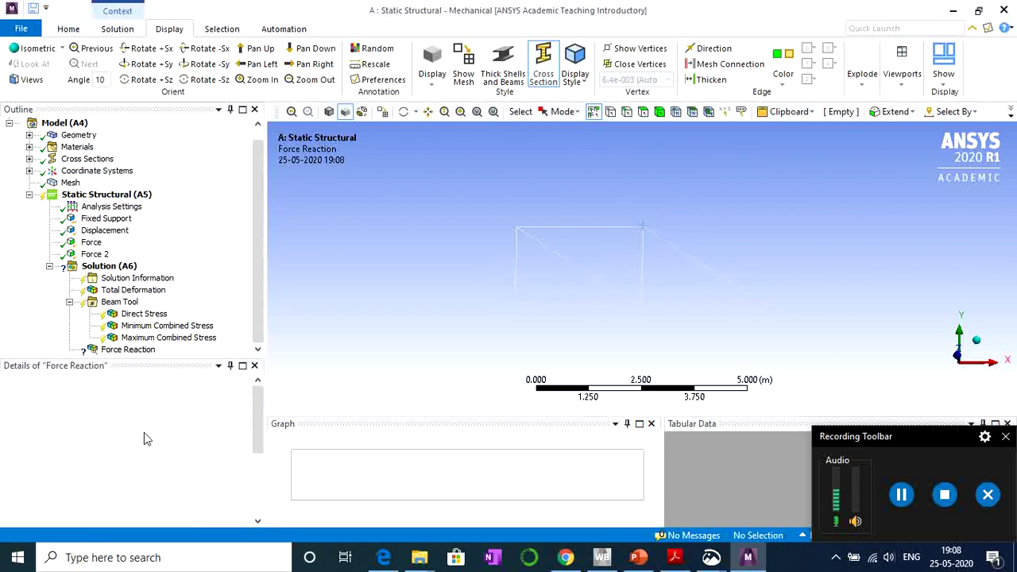
scroll(179, 455, "down", 2)
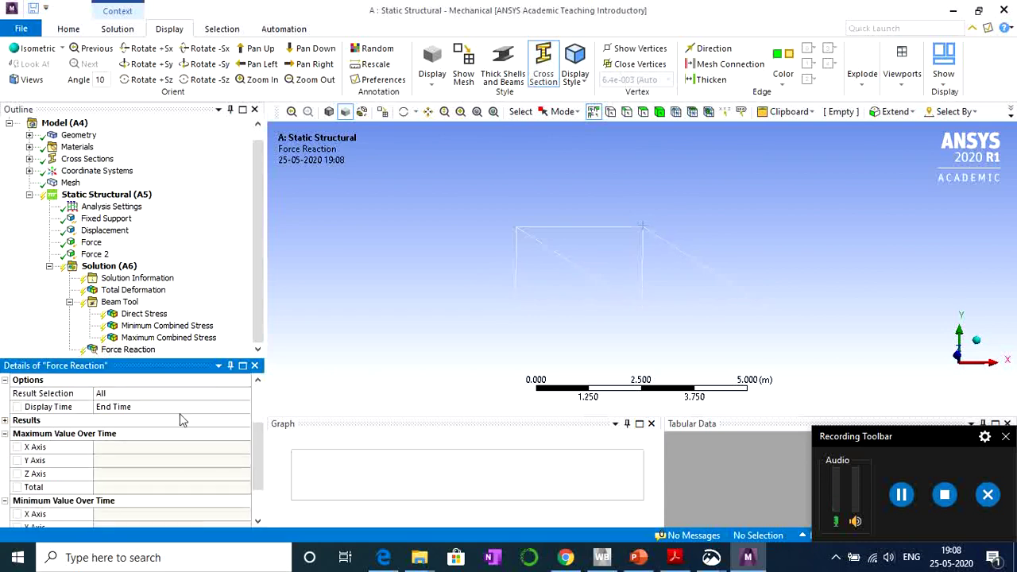
Add a second Force Reaction probe with Displacement as its boundary condition, and check which vertex that support acts on.
right_click(119, 267)
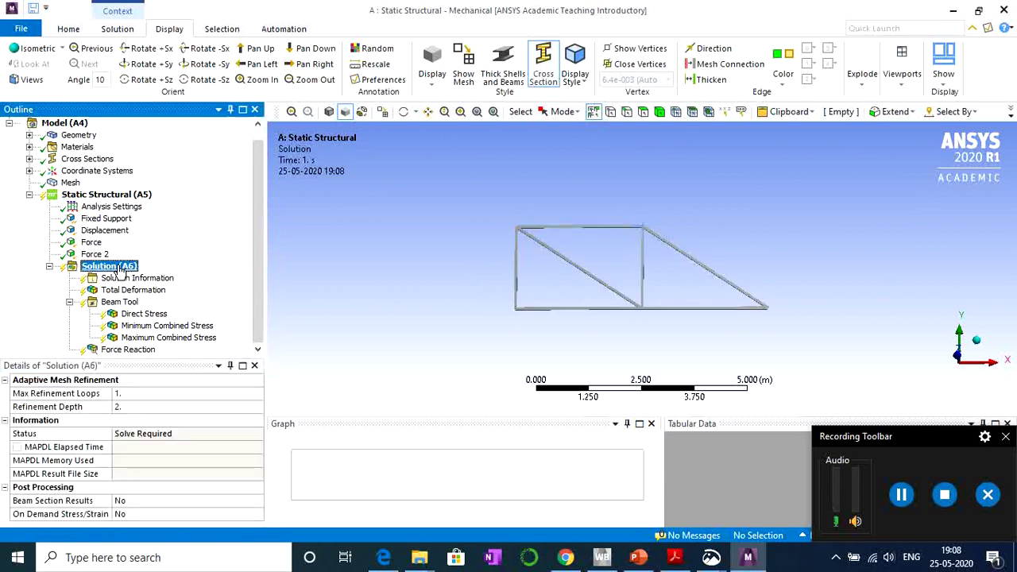
mouse_move(197, 277)
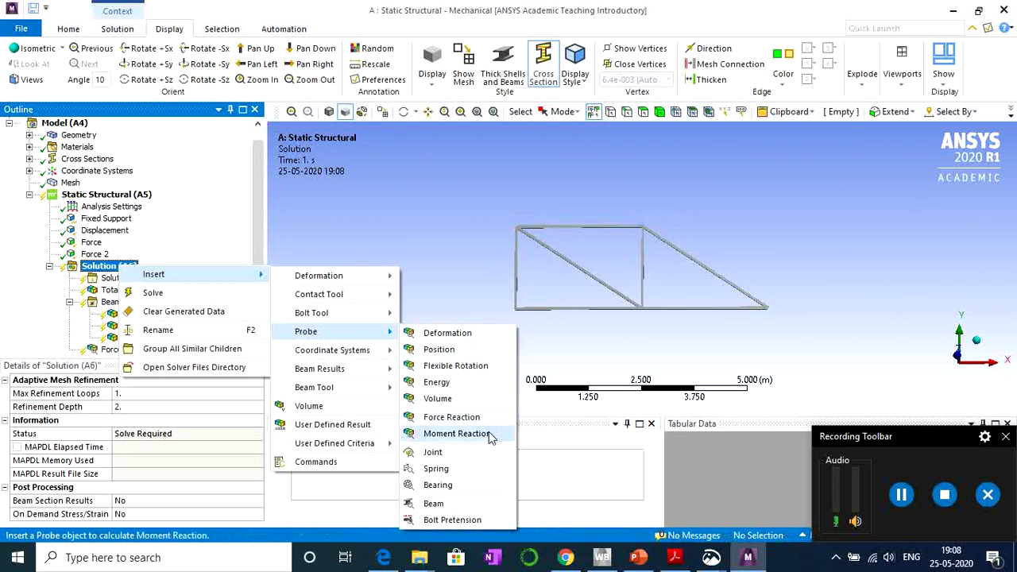
left_click(457, 419)
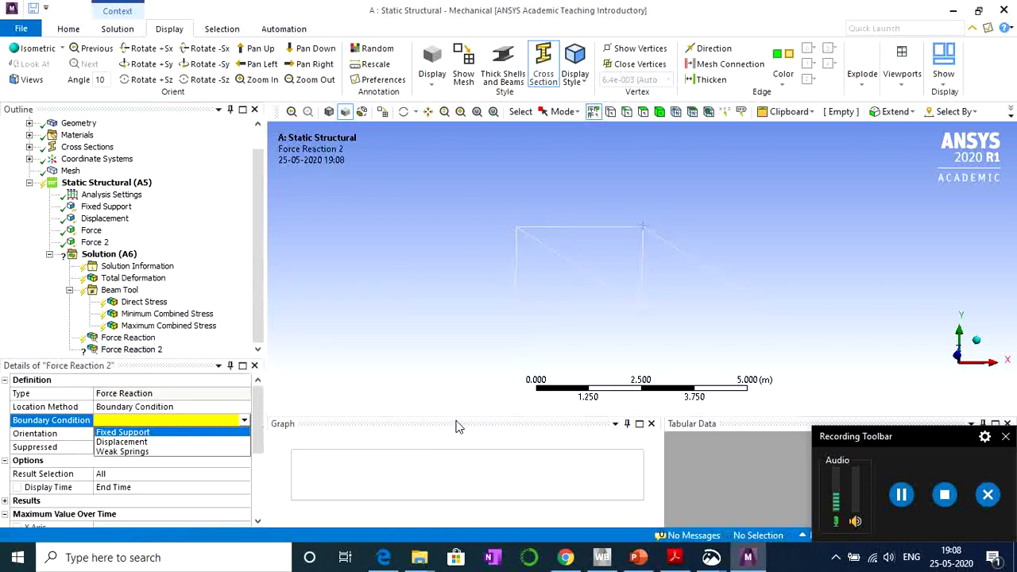
left_click(123, 442)
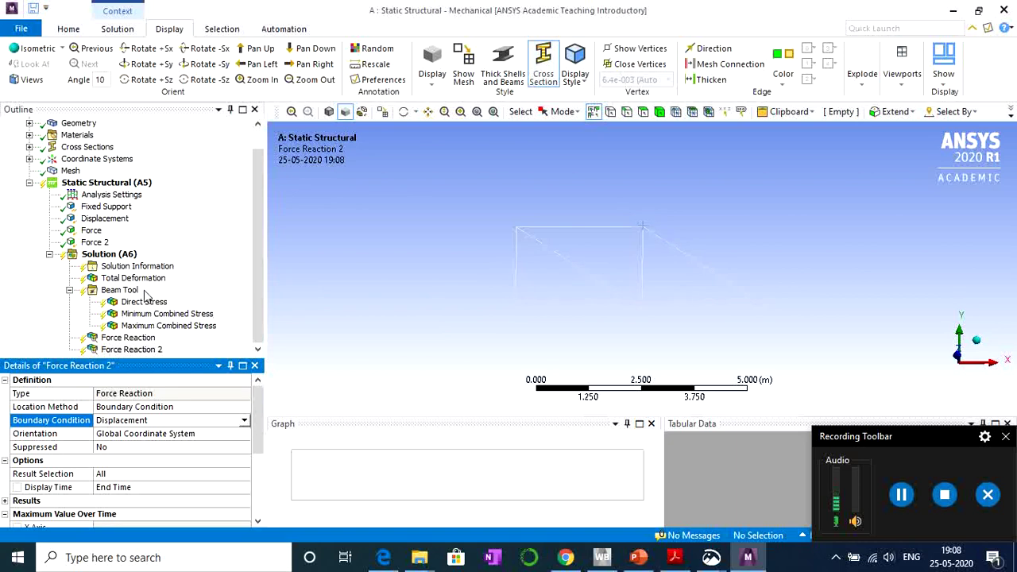
left_click(107, 219)
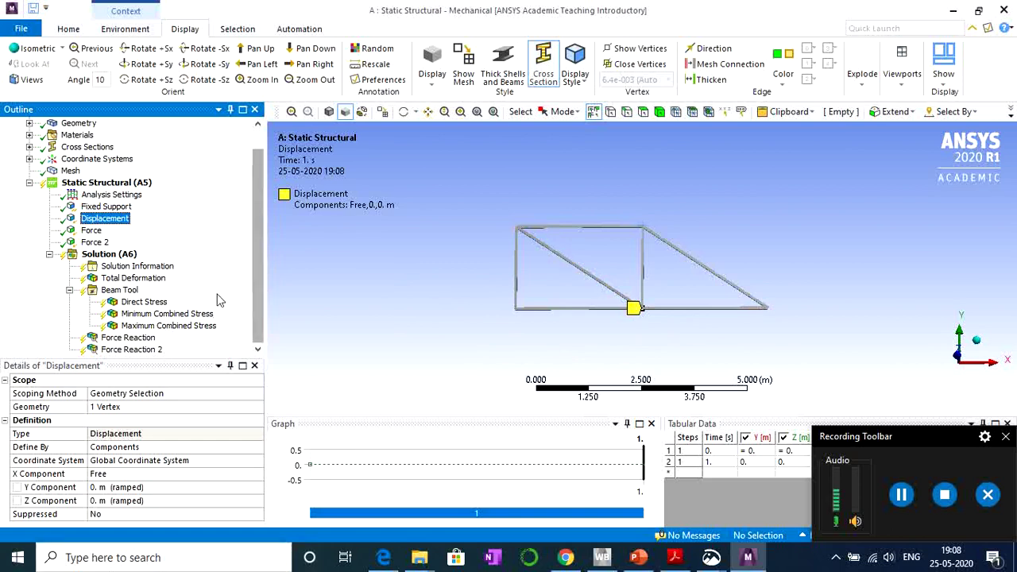
left_click(127, 254)
right_click(127, 255)
mouse_move(191, 262)
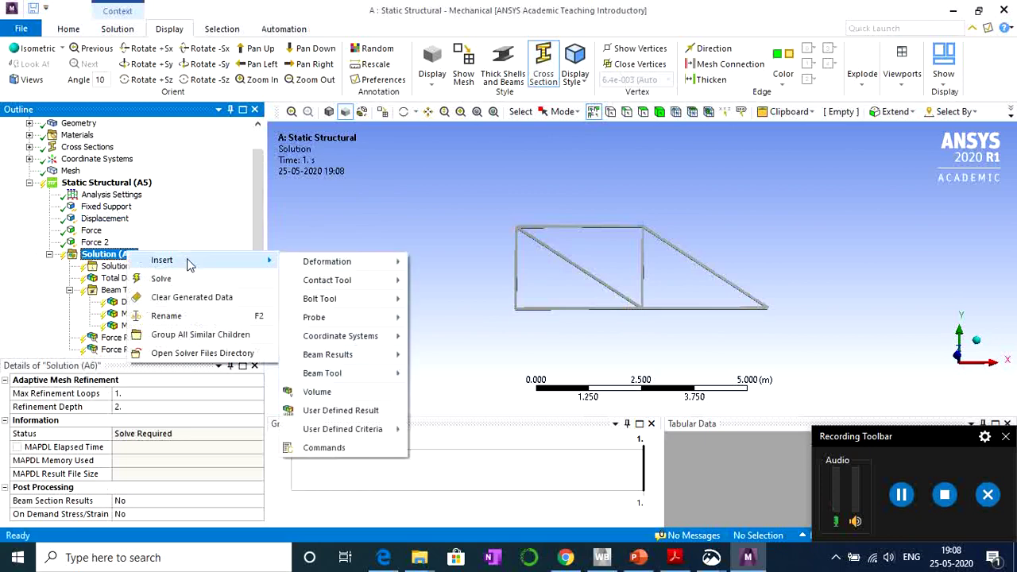
mouse_move(365, 280)
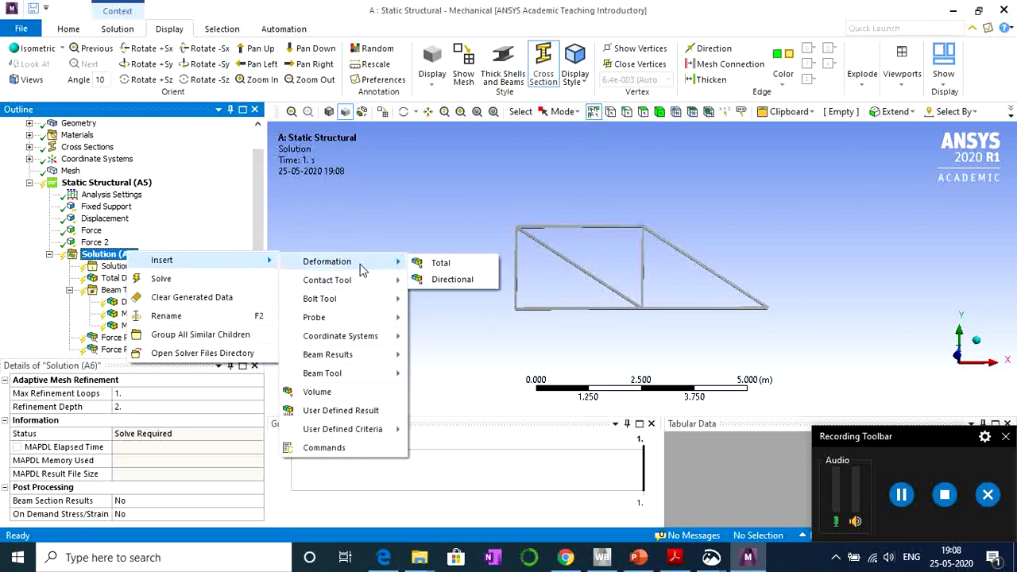
mouse_move(362, 306)
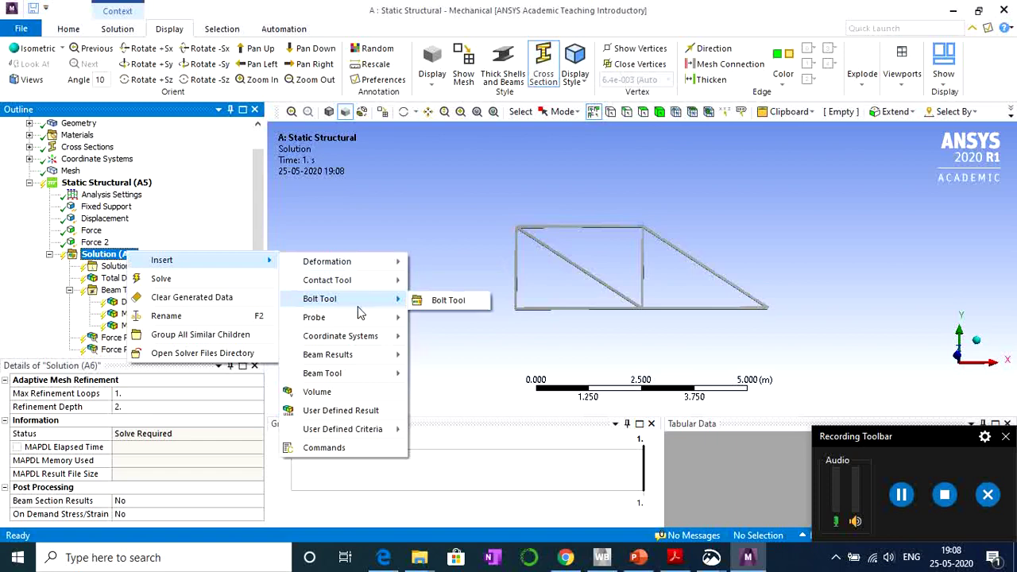
mouse_move(357, 363)
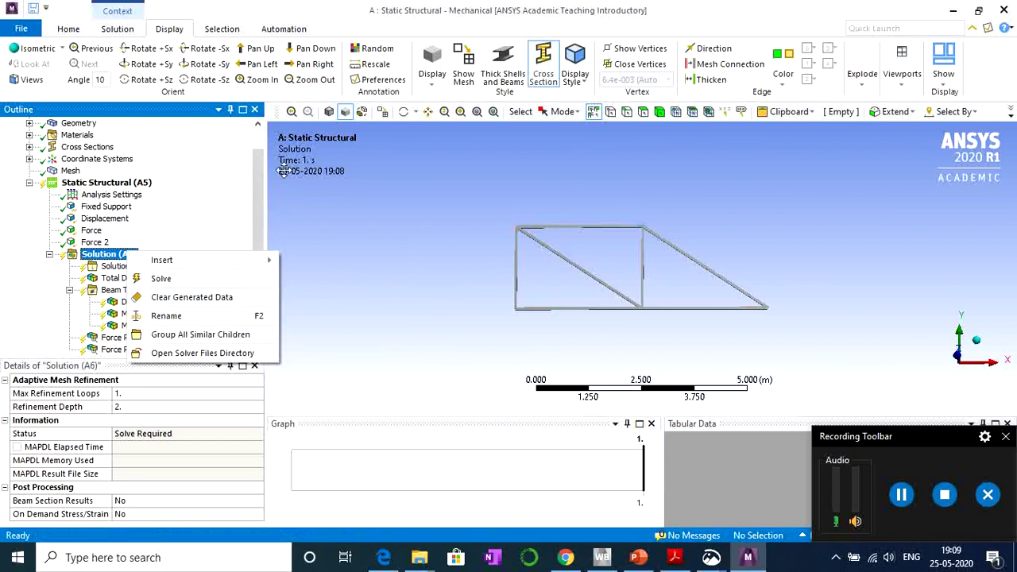
left_click(248, 216)
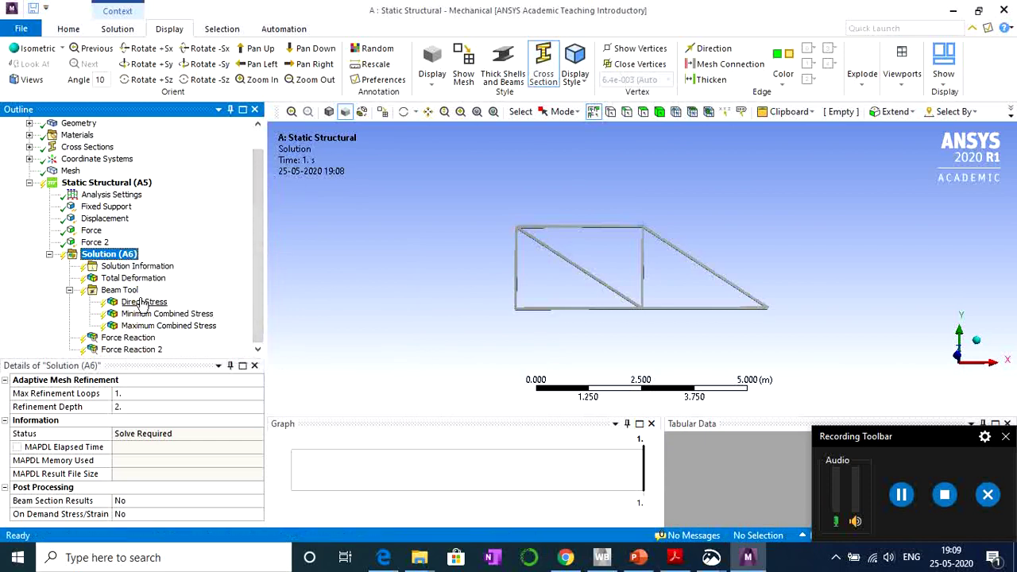
Add an Axial Force beam result for all line bodies to the Solution.
right_click(111, 254)
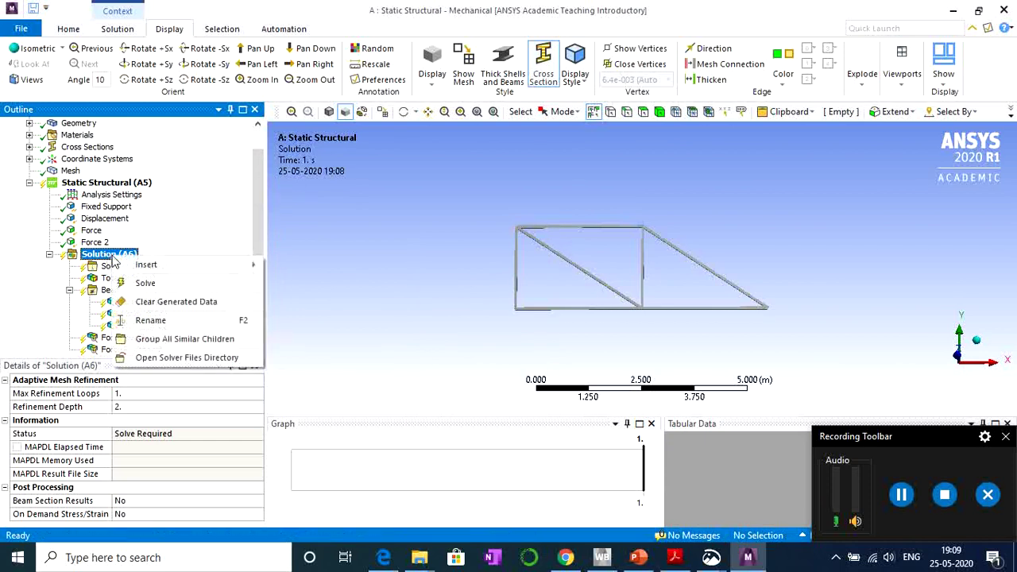
mouse_move(144, 265)
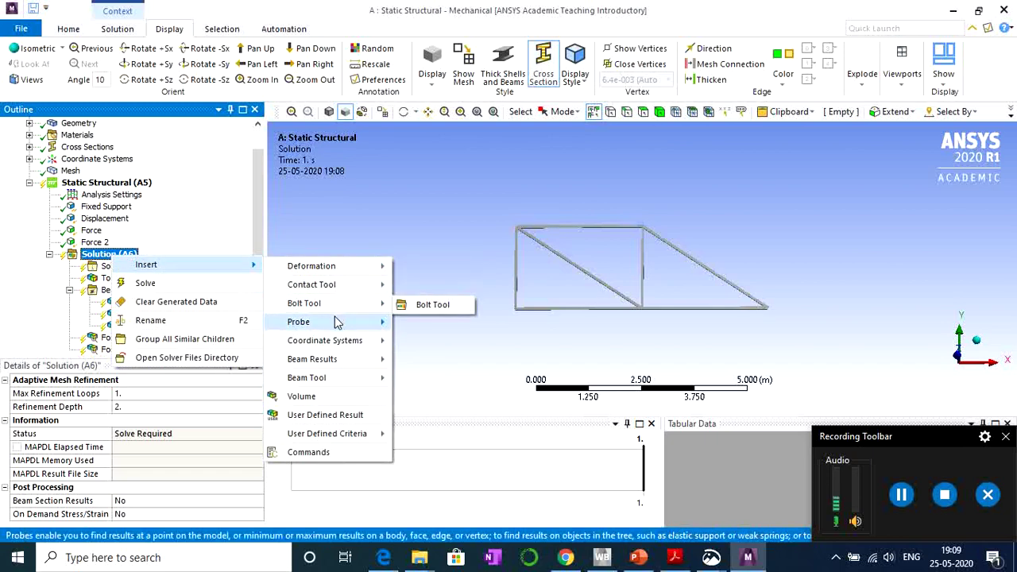
mouse_move(388, 359)
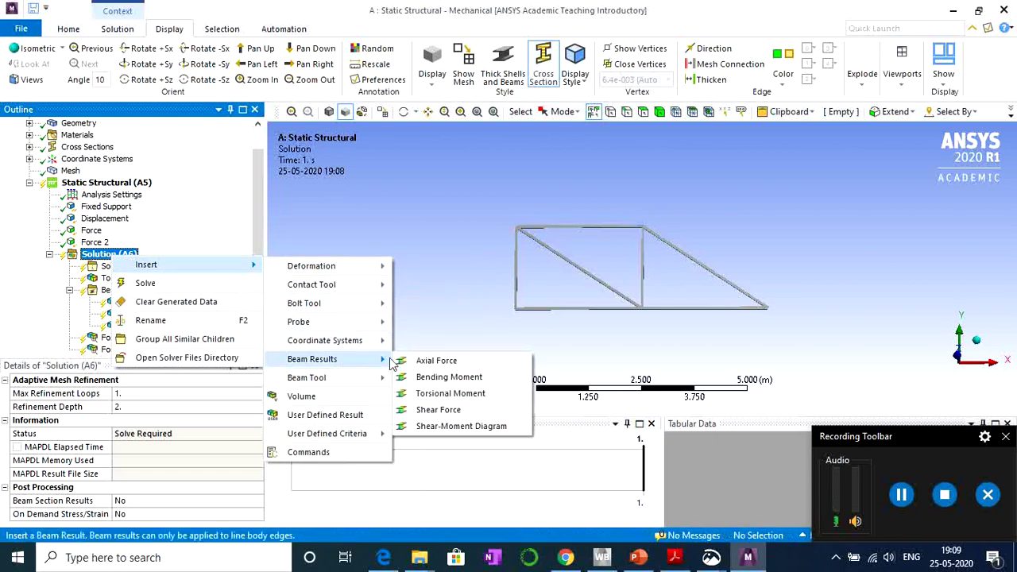
left_click(445, 358)
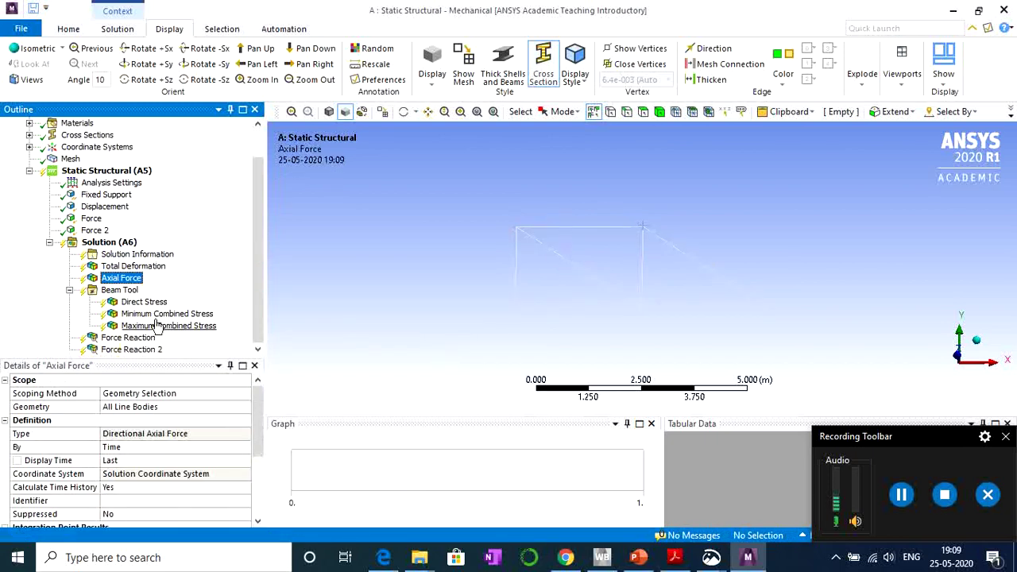
Collapse the Beam Tool results and review the fixed support, the displacement and both forces on the truss.
left_click(69, 291)
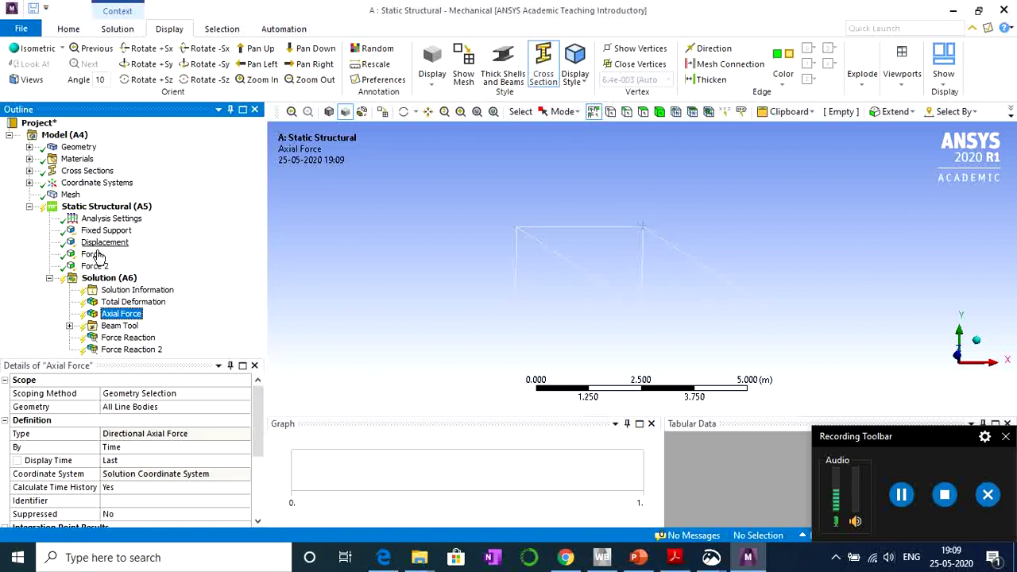
left_click(106, 230)
left_click(104, 241)
left_click(91, 255)
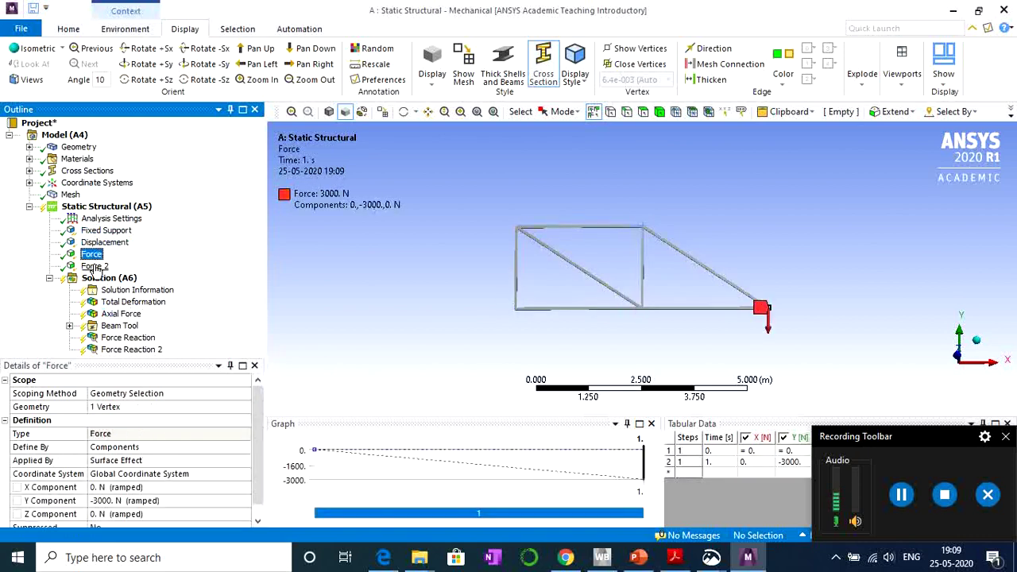
left_click(94, 267)
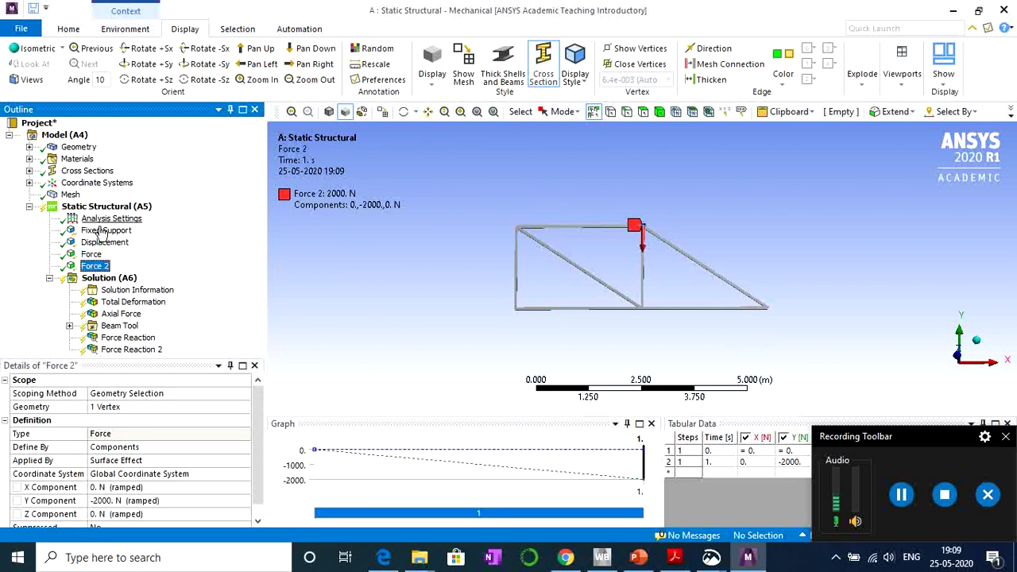
Solve the static structural analysis and display the Axial Force result on the truss.
right_click(122, 281)
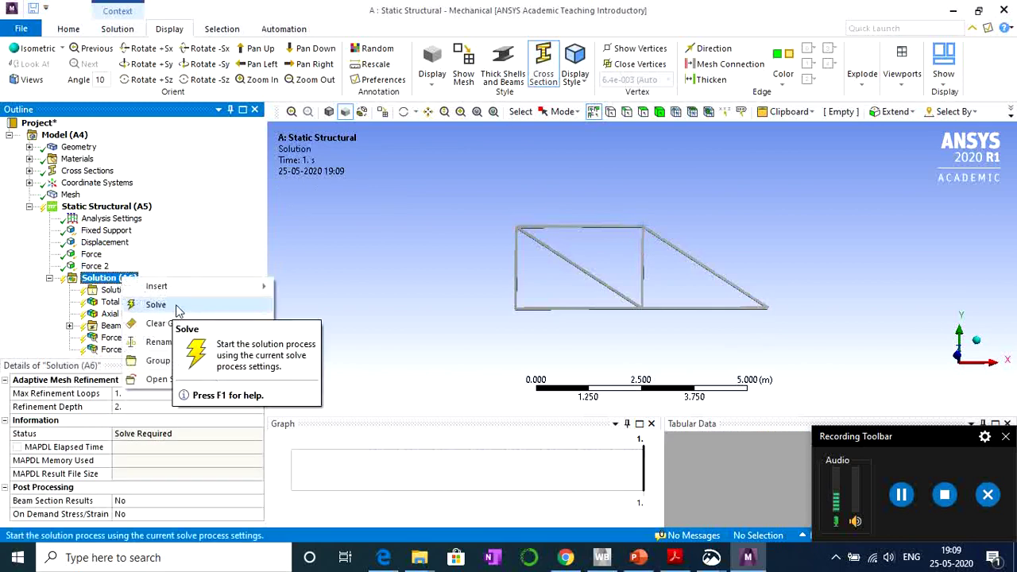
left_click(157, 305)
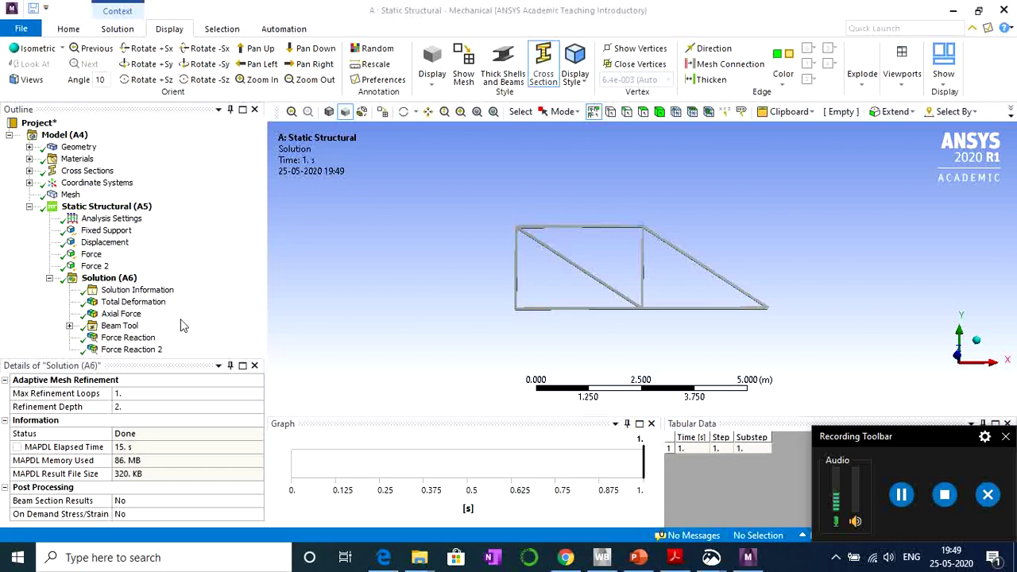
left_click(120, 315)
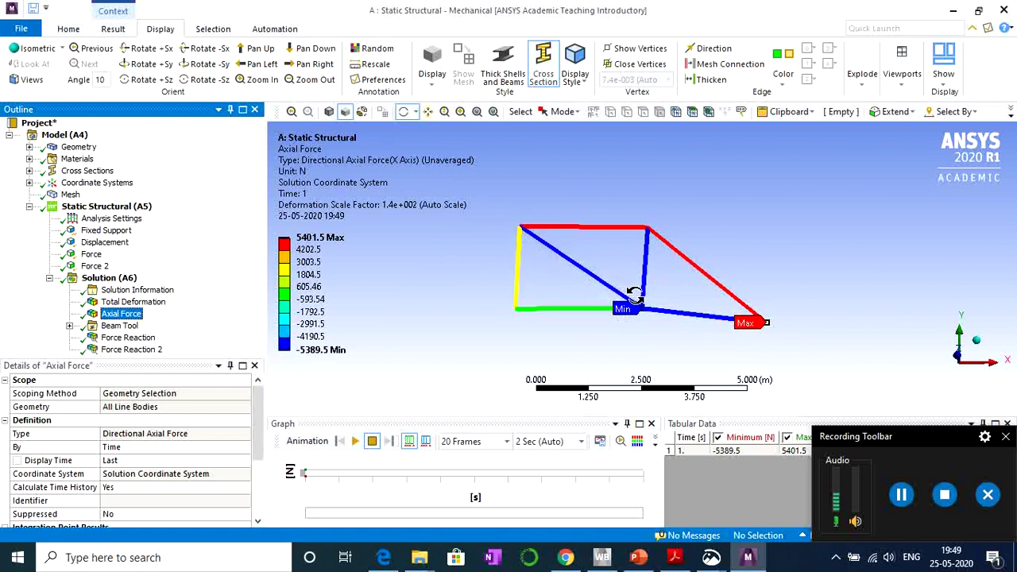
mouse_move(315, 258)
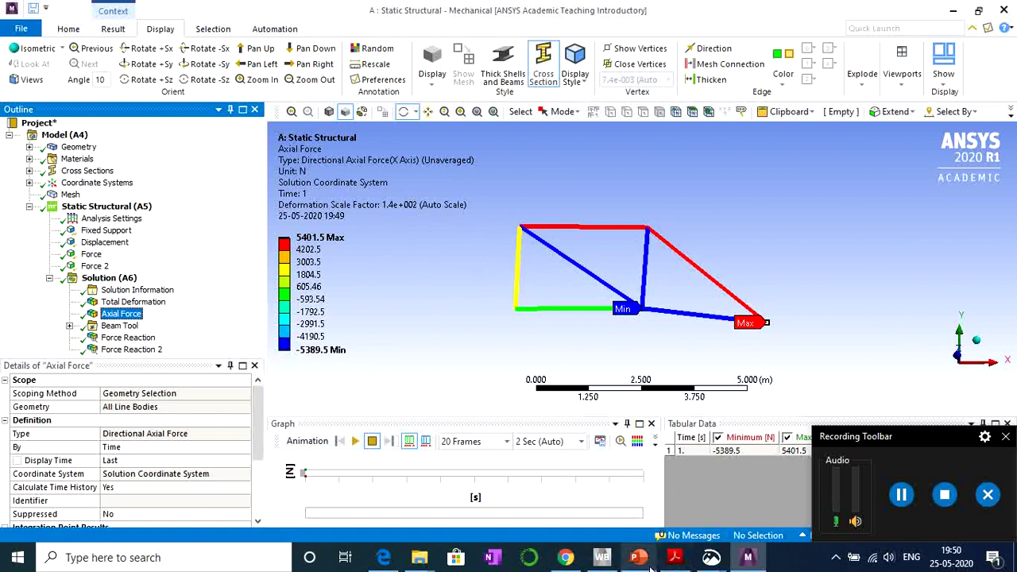
Switch to PowerPoint, study the enlarged member forces and support reactions diagram on slide 2, and return to Mechanical.
mouse_move(643, 561)
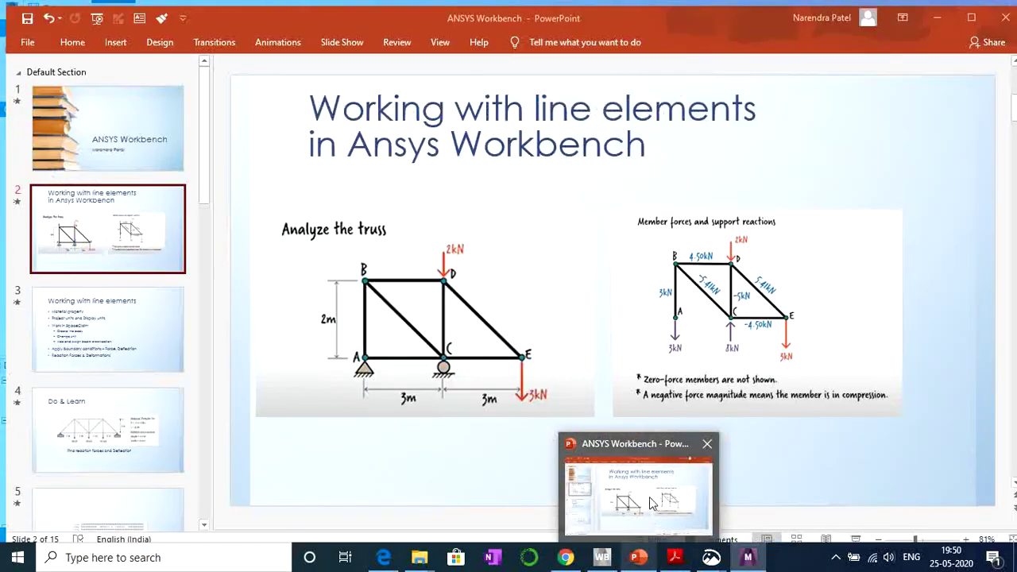
left_click(649, 497)
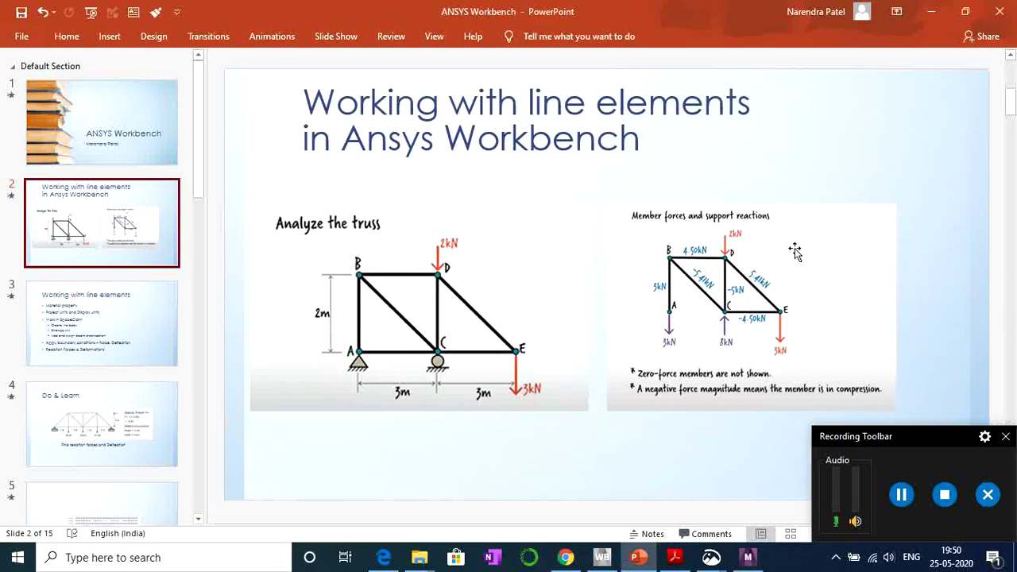
left_click(780, 296)
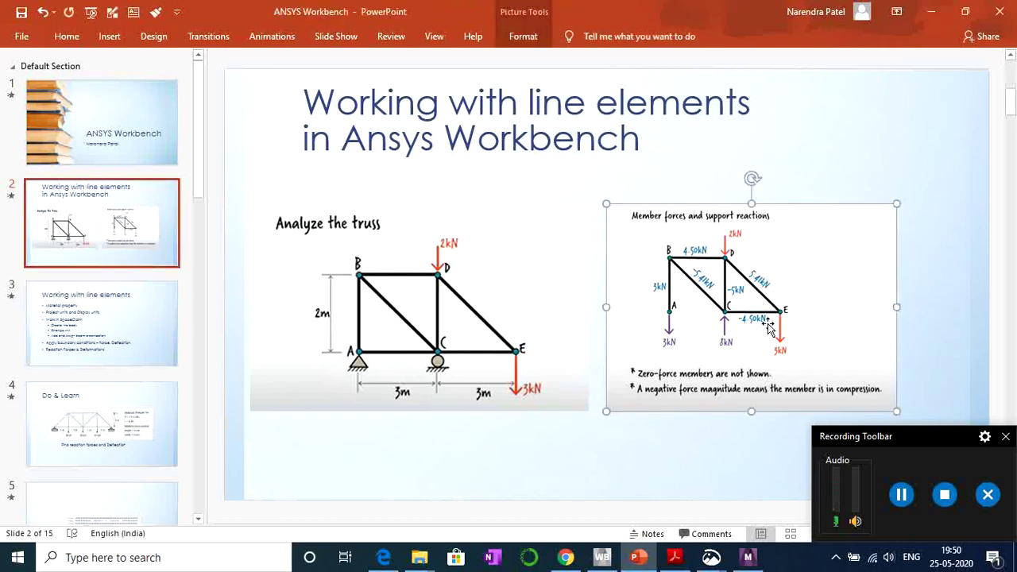
scroll(770, 327, "up", 8, "ctrl")
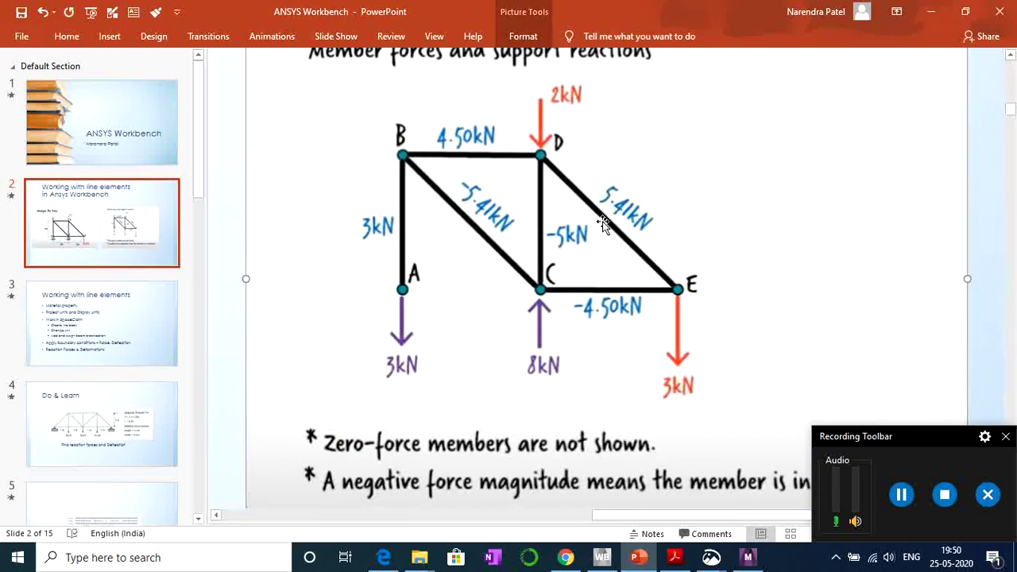
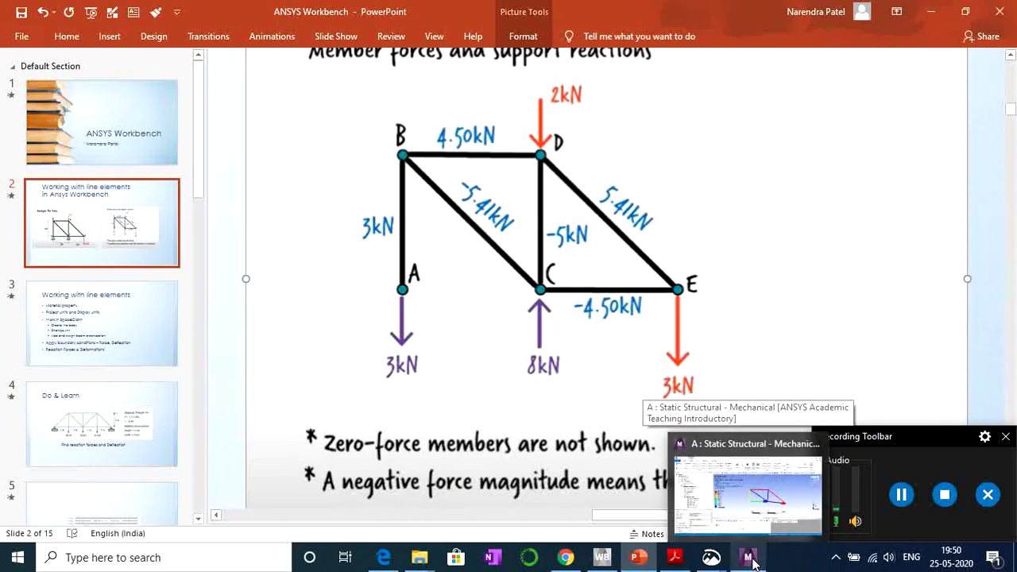
left_click(749, 559)
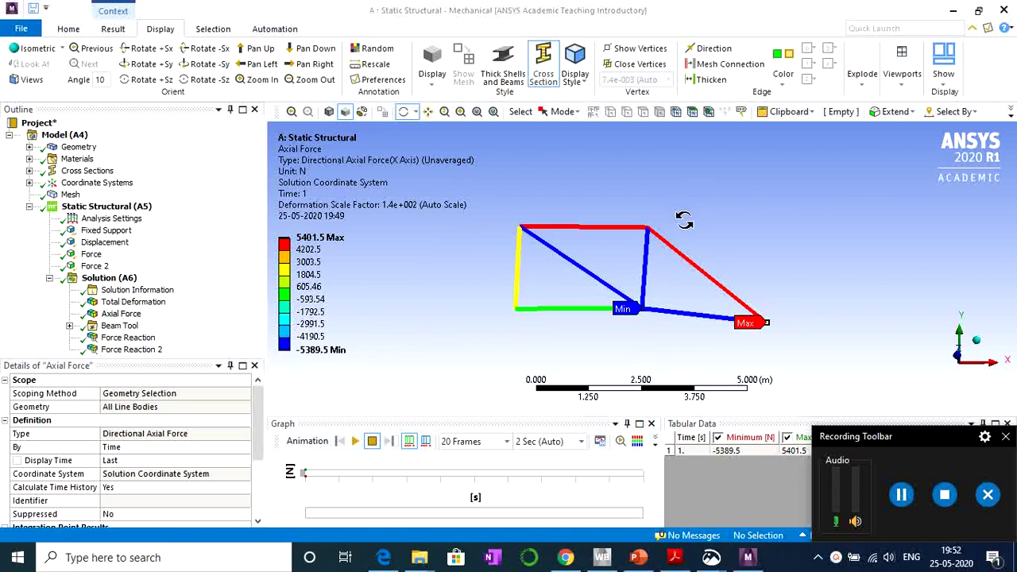
Display the Total Deformation result, play its animation and stop it.
left_click(133, 304)
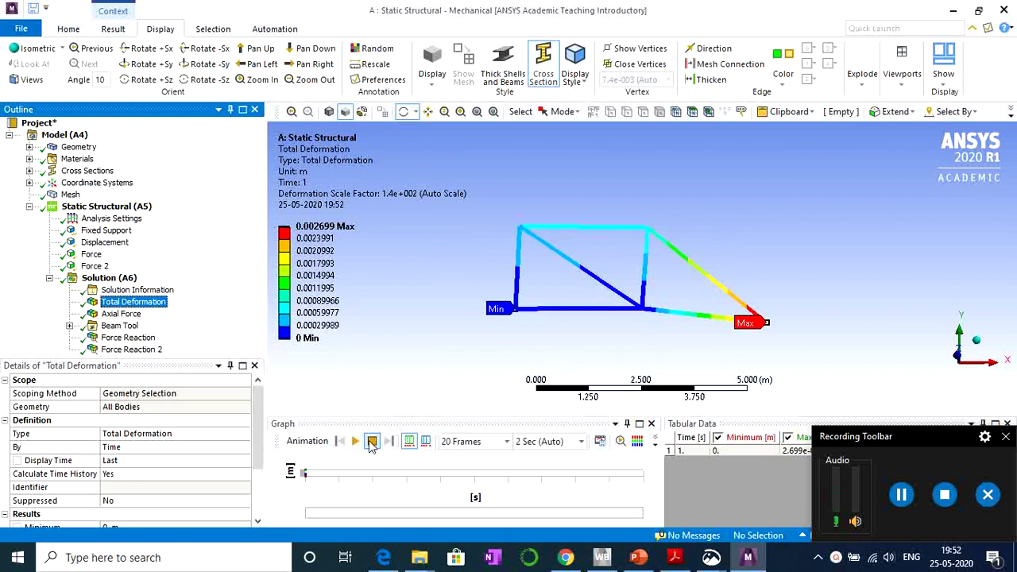
left_click(355, 442)
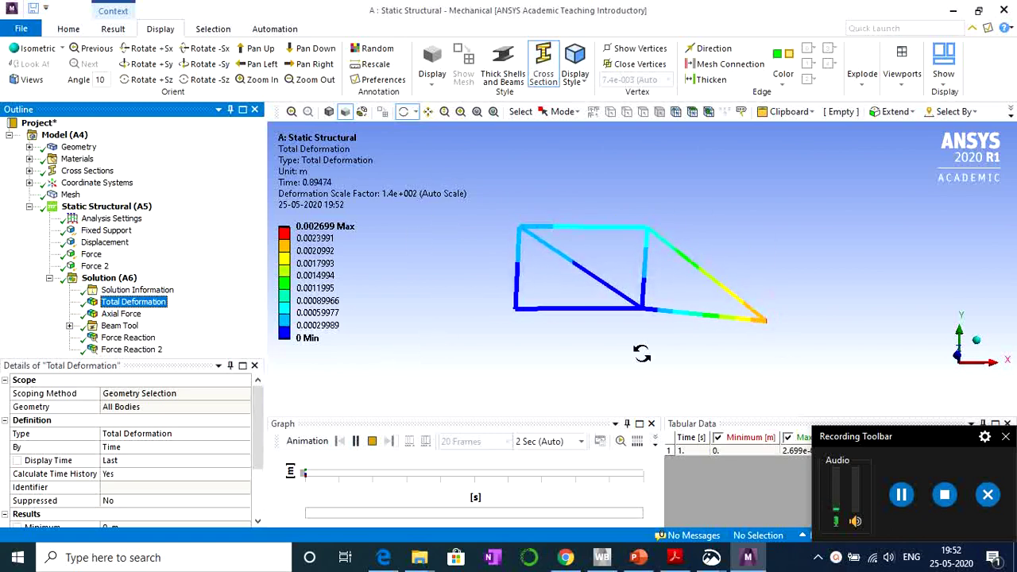
left_click(371, 442)
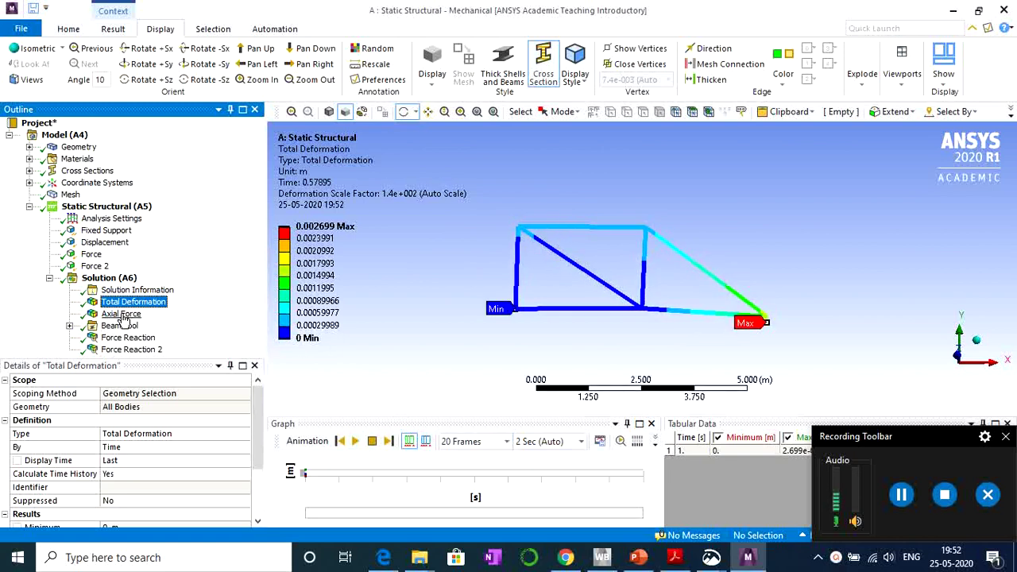
Check the Force Reaction at the fixed support against the reaction at joint A on the PowerPoint slide.
left_click(127, 338)
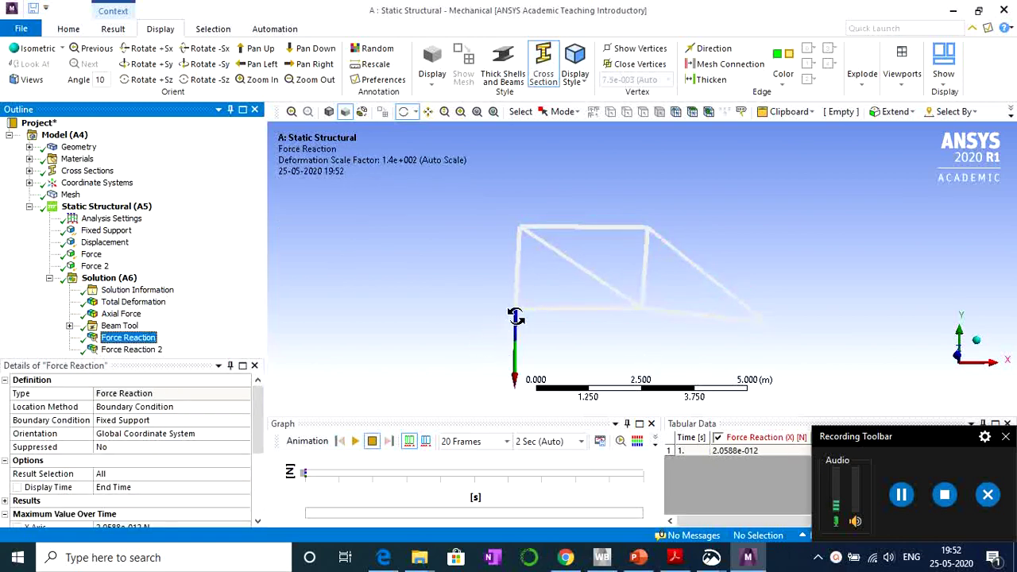
left_click_drag(892, 435, 390, 479)
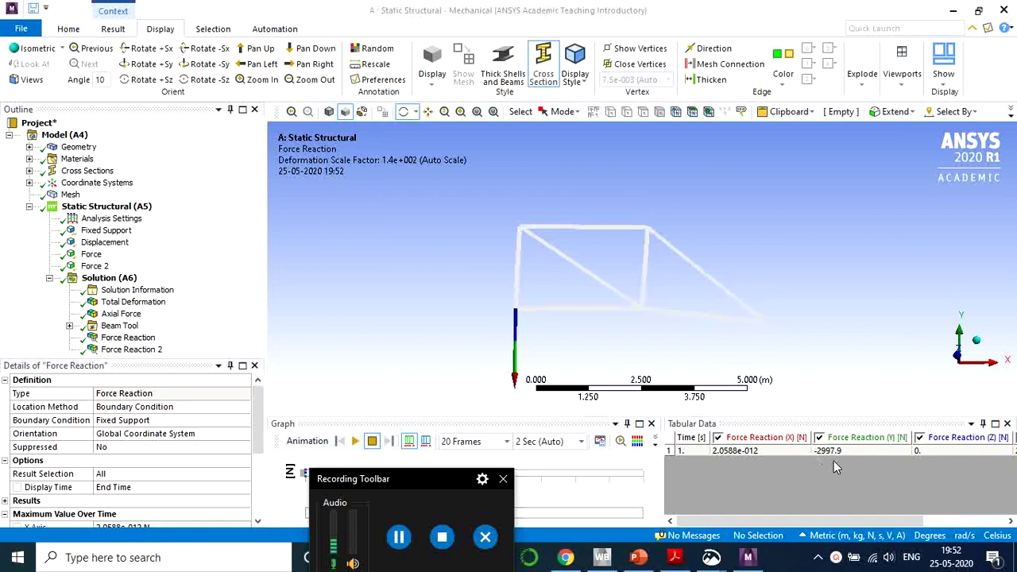
left_click(638, 557)
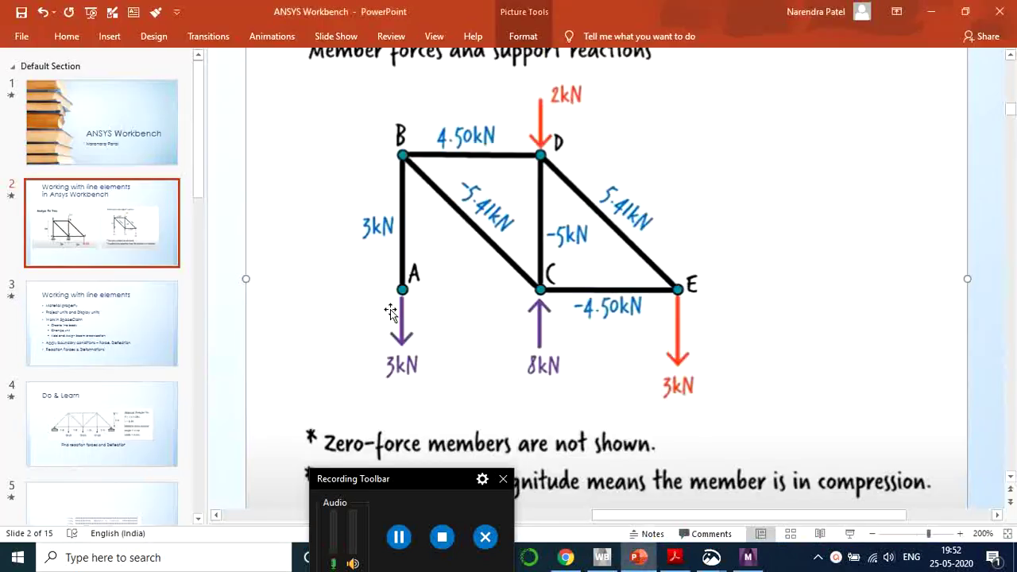
left_click(934, 18)
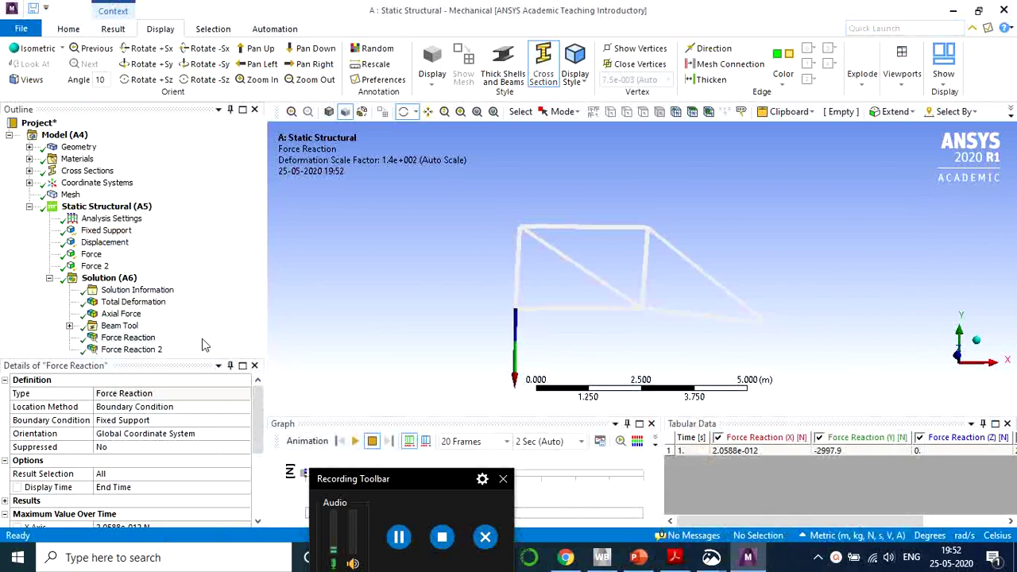
Compare the Force Reaction 2 result at the displacement support with the reaction at joint C on the PowerPoint slide.
left_click(151, 351)
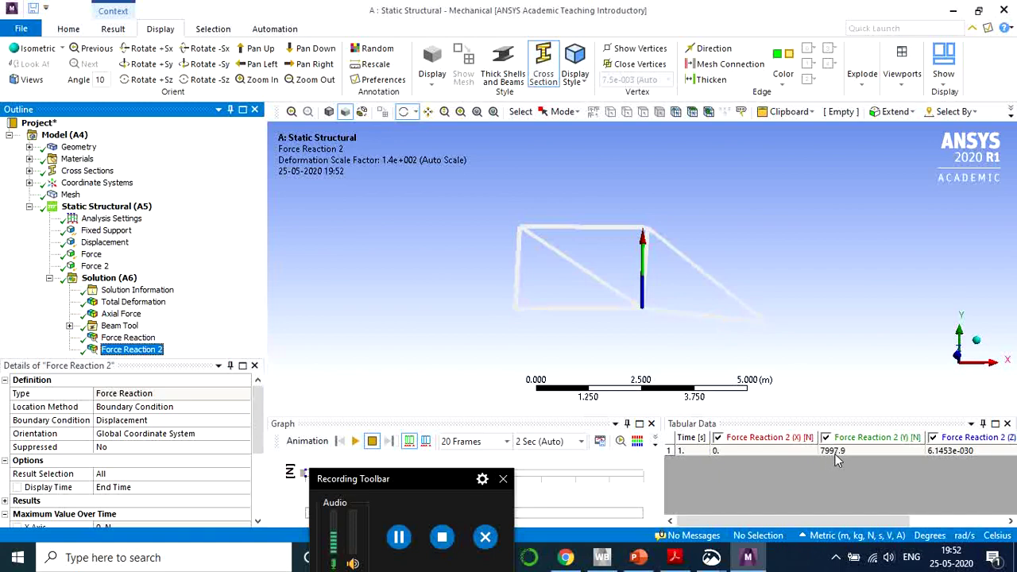
left_click(638, 556)
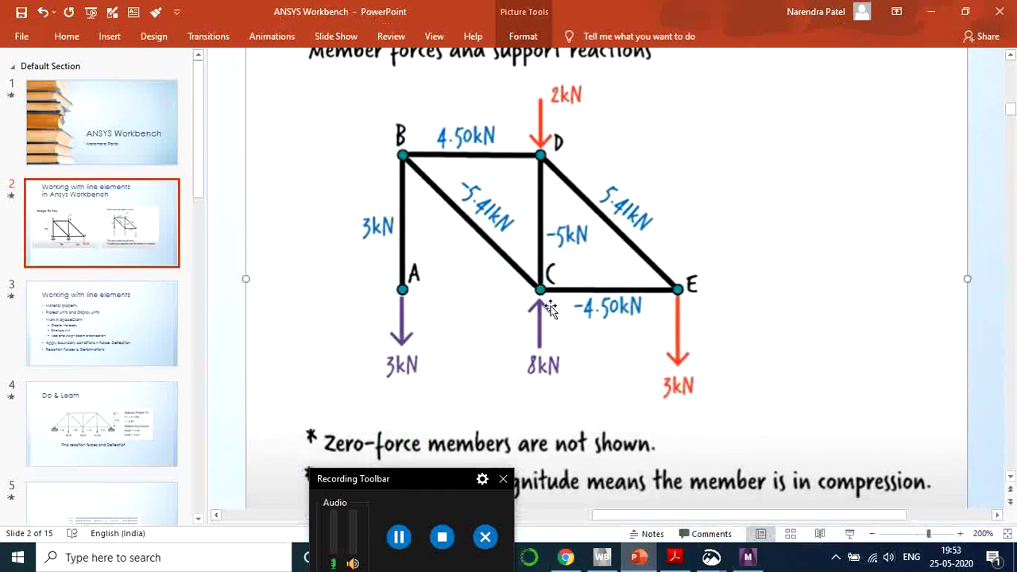
left_click(932, 18)
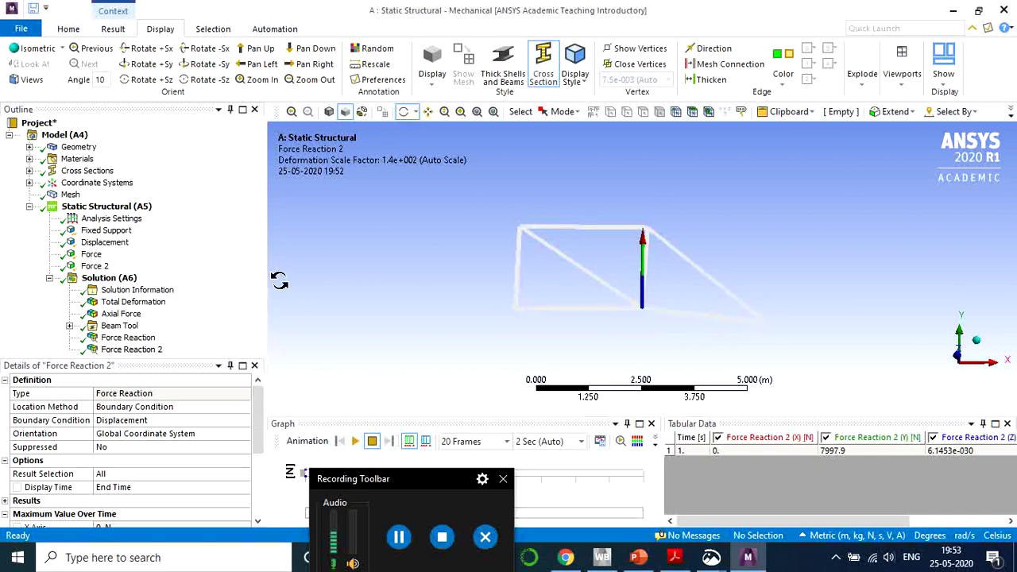
Examine the Geometry object's properties and expand its branch to list the beam body.
left_click(79, 147)
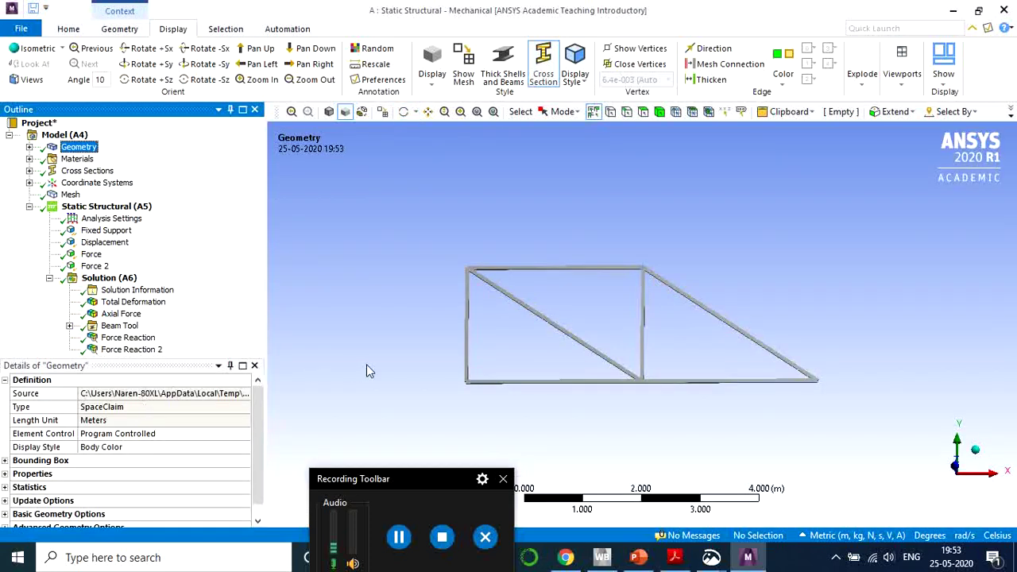
scroll(214, 423, "down", 1)
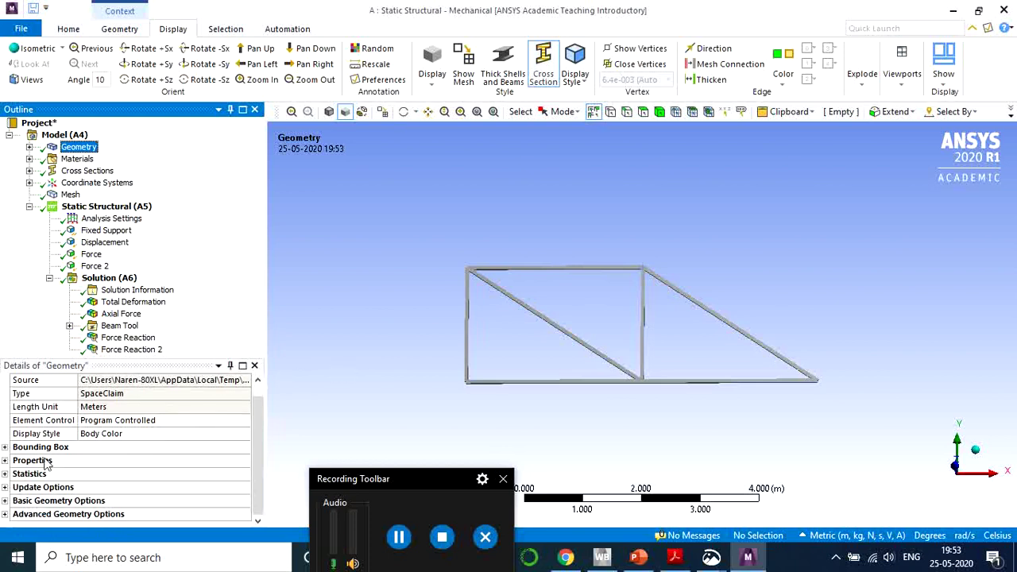
left_click(15, 461)
scroll(86, 473, "down", 3)
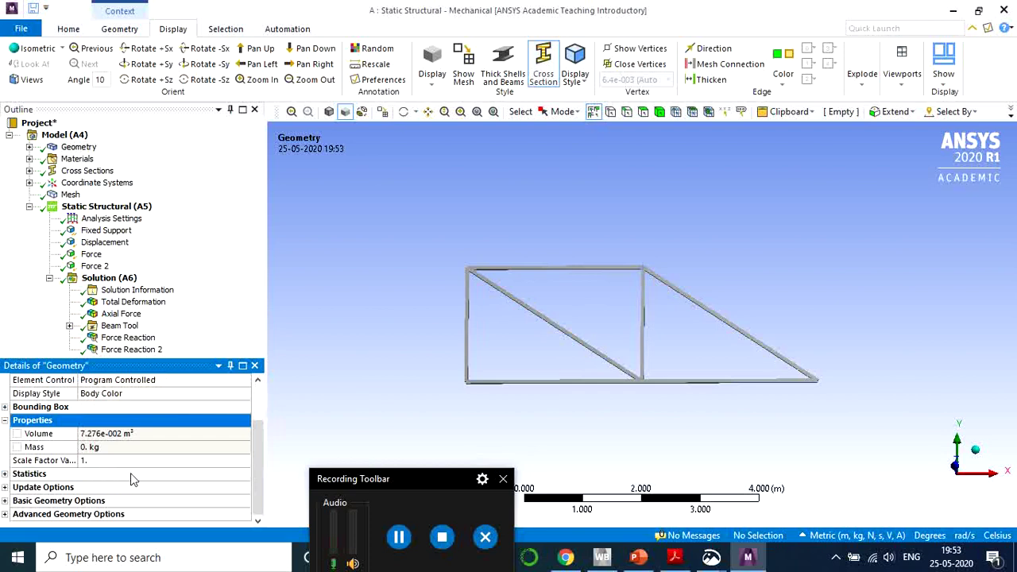
scroll(133, 479, "up", 4)
left_click(30, 147)
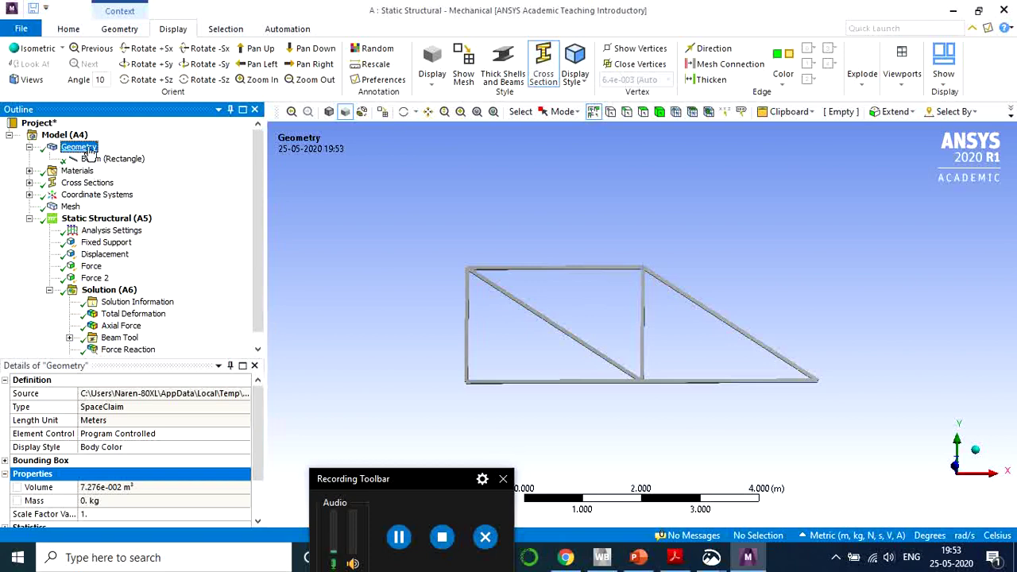
Change the Model Type of the Beam (Rectangle) body to Link/Truss and review its updated definition.
left_click(111, 160)
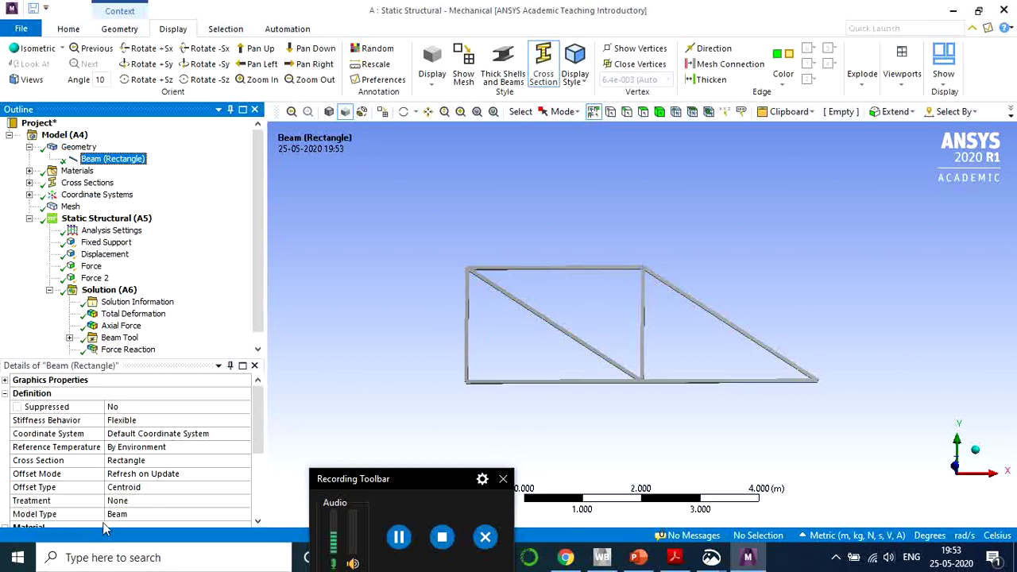
left_click(133, 515)
scroll(150, 500, "down", 5)
scroll(191, 490, "up", 2)
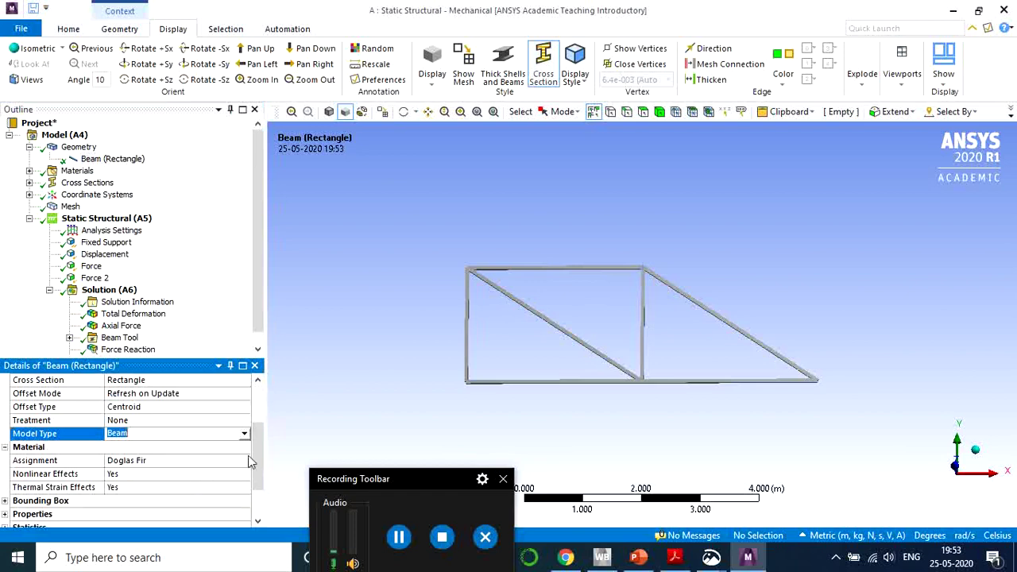
left_click(244, 434)
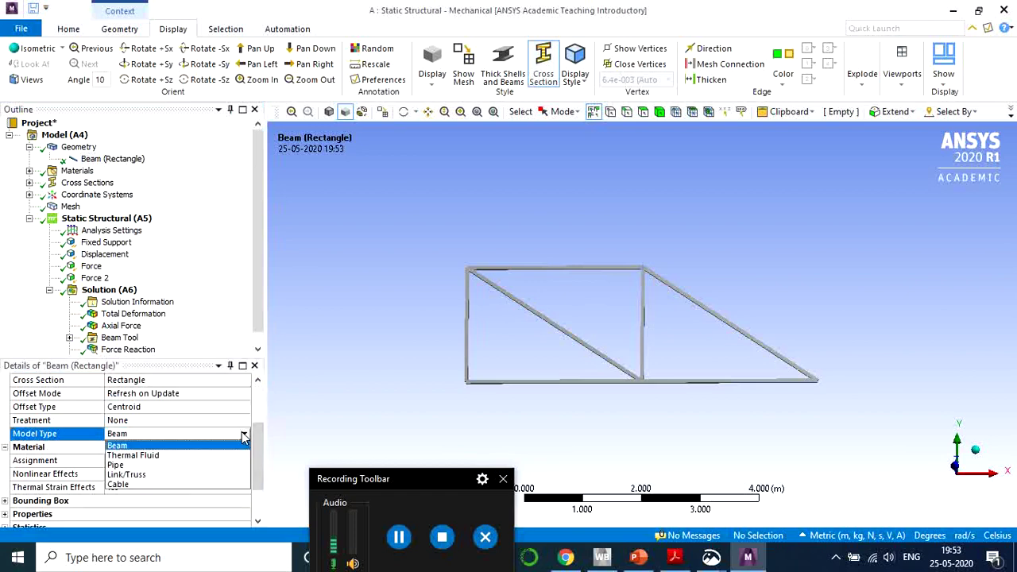
left_click(131, 475)
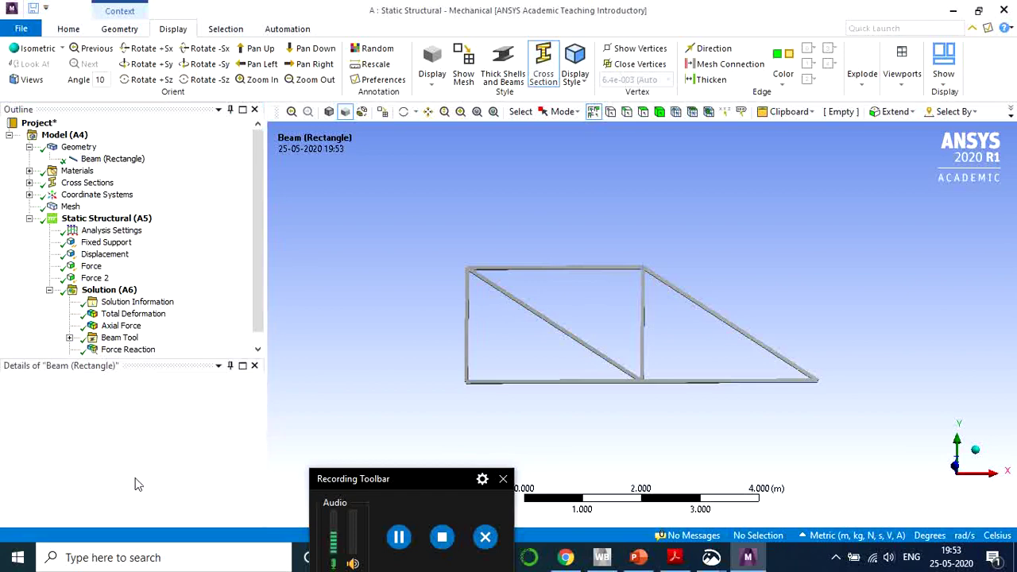
scroll(190, 494, "down", 2)
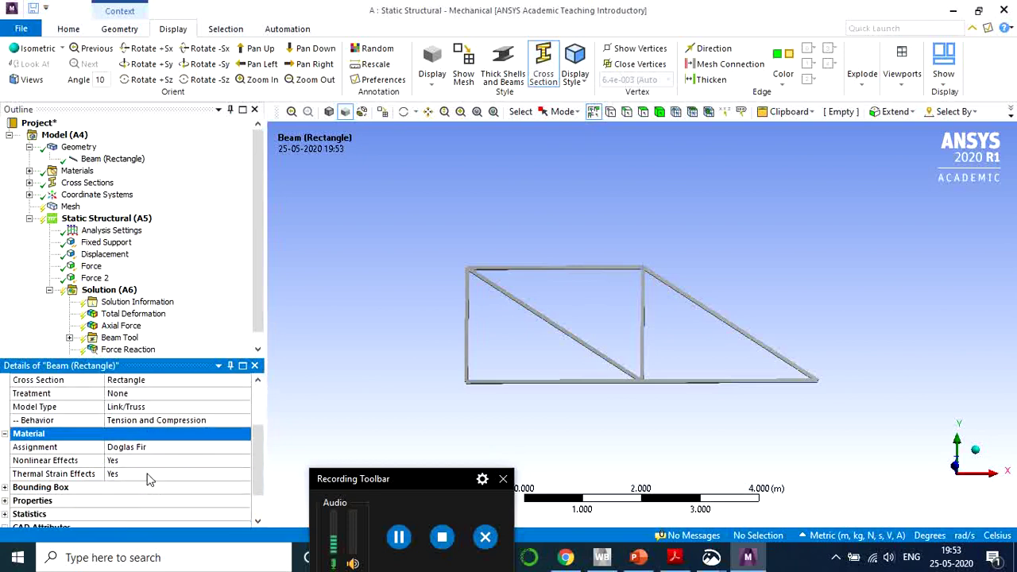
scroll(191, 477, "up", 2)
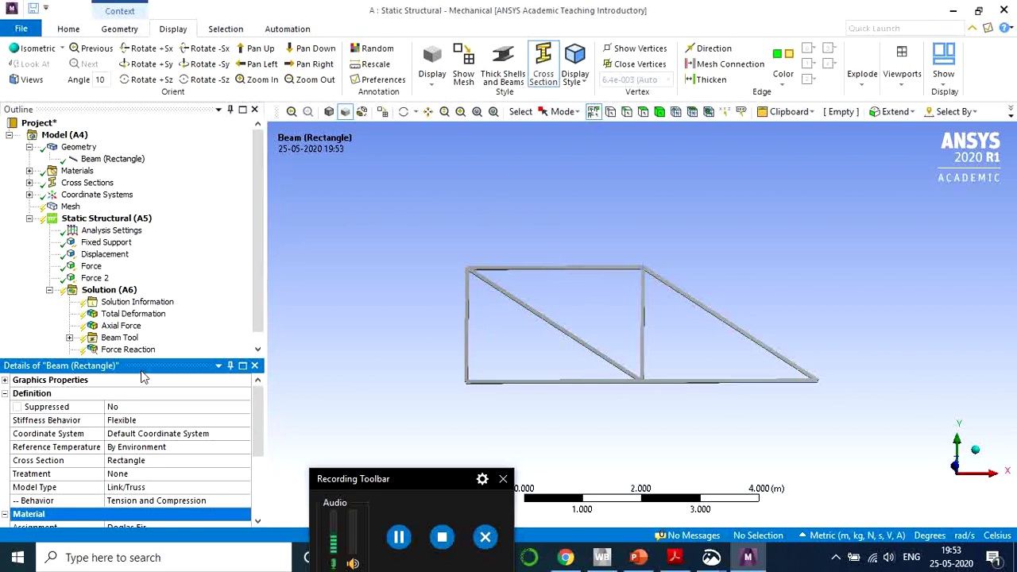
Regenerate the mesh for the Link/Truss body and inspect it on the truss members.
left_click(69, 206)
right_click(69, 210)
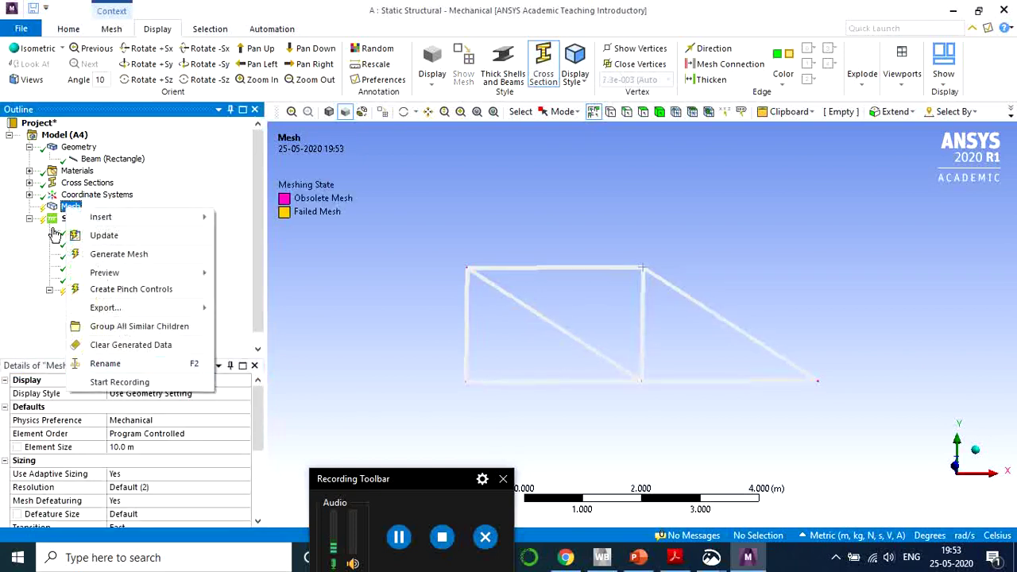
left_click(127, 255)
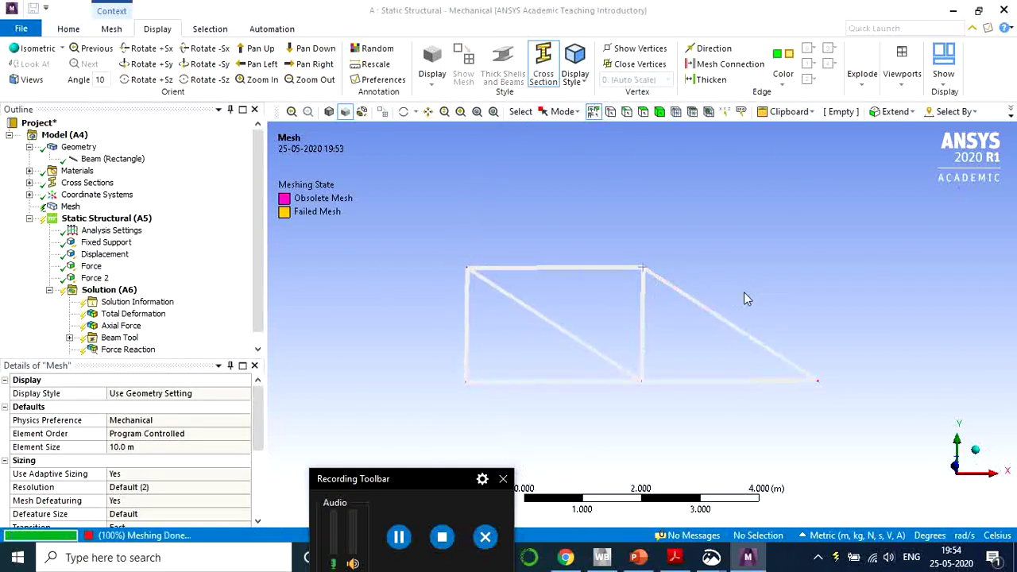
middle_click_drag(568, 282, 697, 305)
middle_click_drag(545, 233, 508, 262)
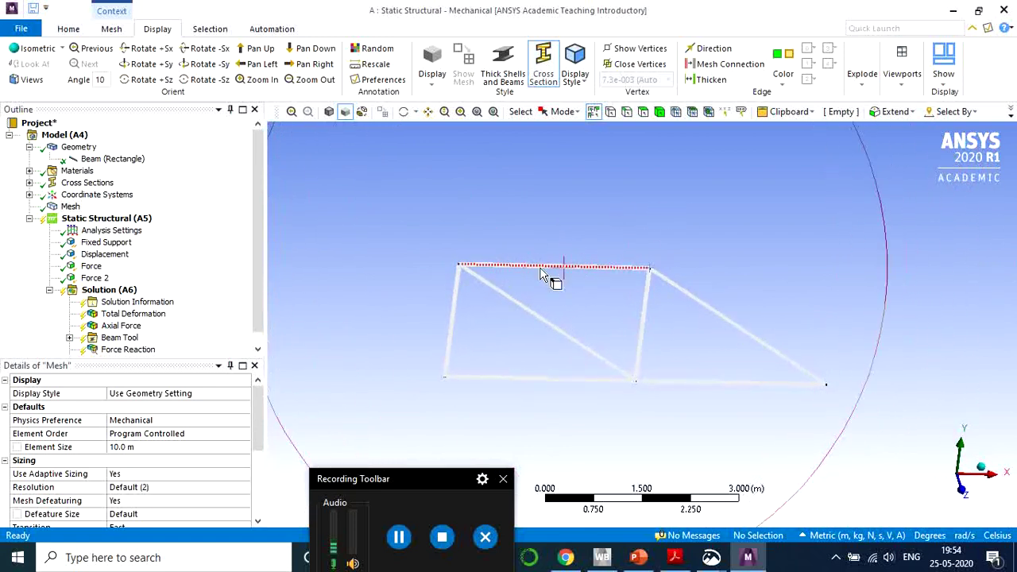
Solve the static structural analysis with the Link/Truss body.
scroll(259, 292, "down", 1)
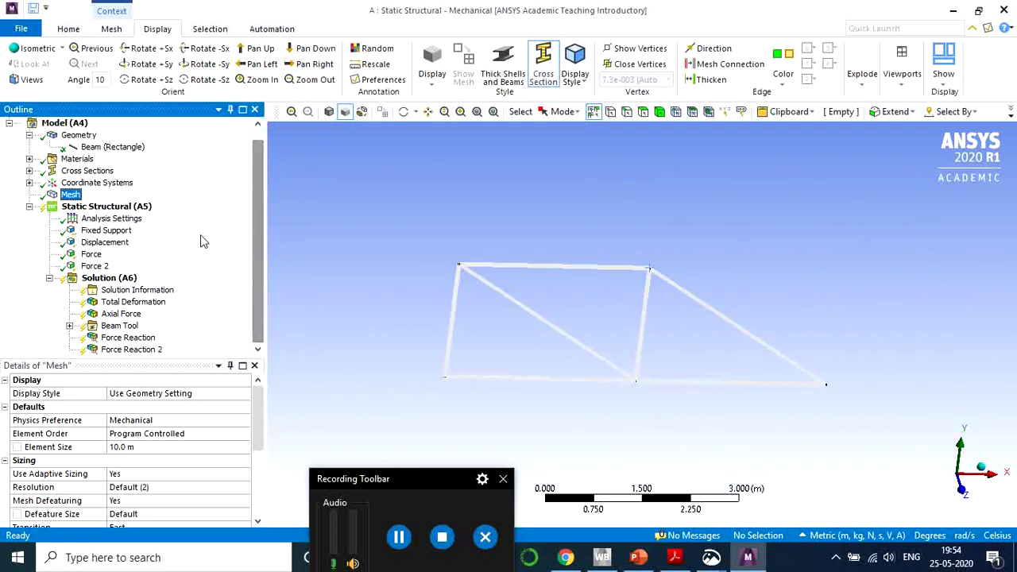
left_click(99, 279)
right_click(100, 281)
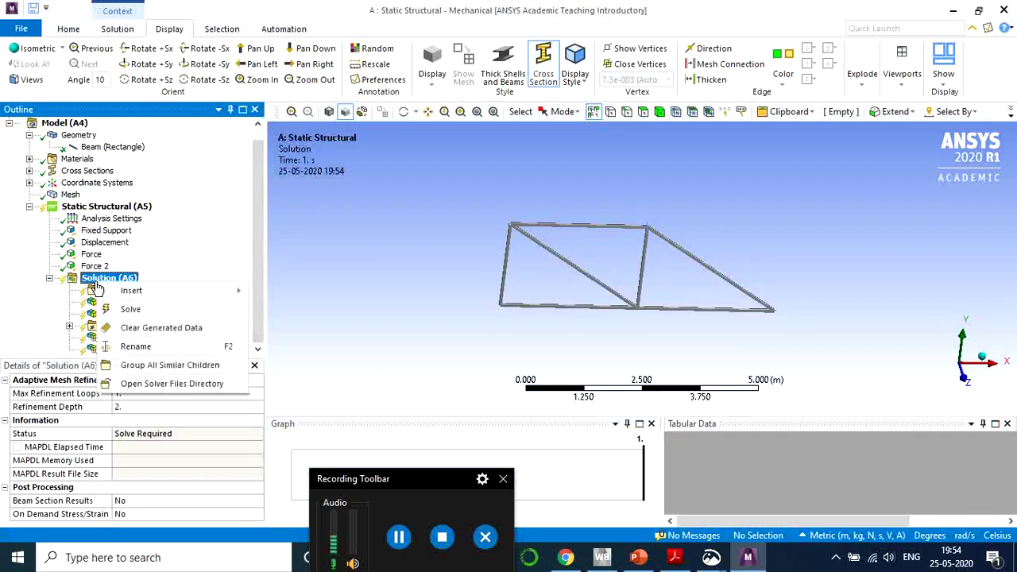
left_click(131, 309)
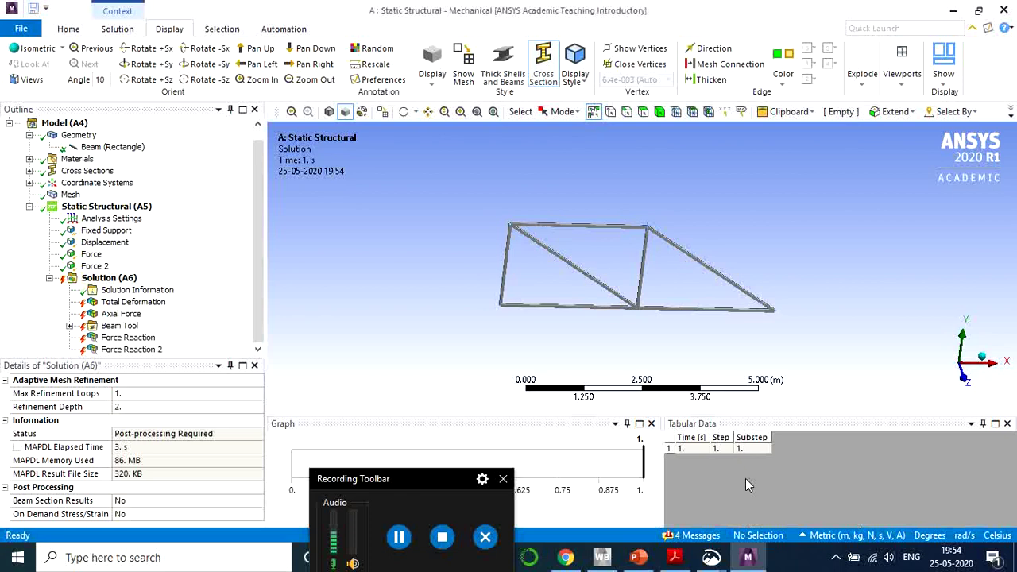
Review the solver messages and read the full warning about the Link/Truss line body having multiple edges.
left_click(698, 537)
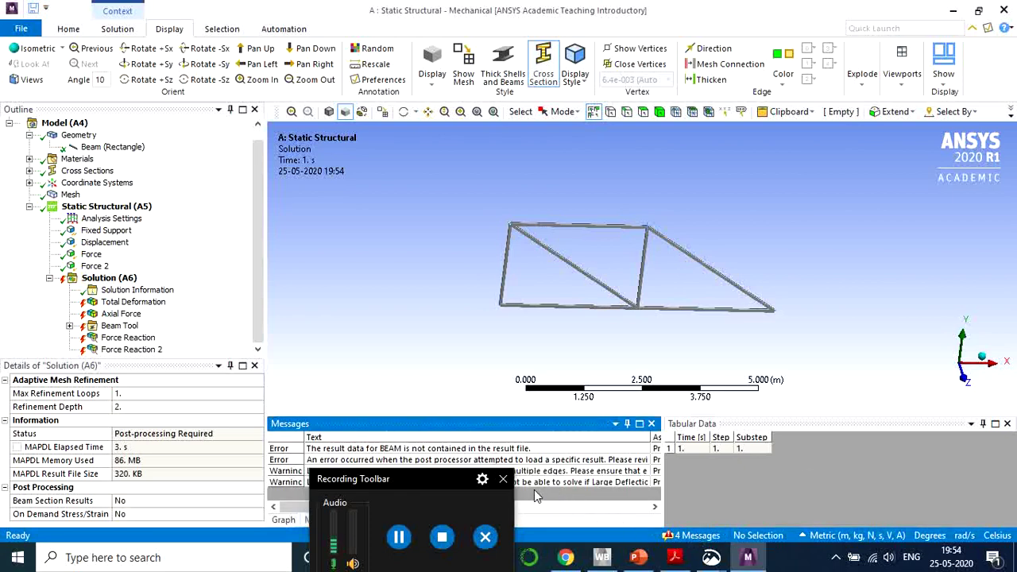
left_click_drag(420, 473, 835, 471)
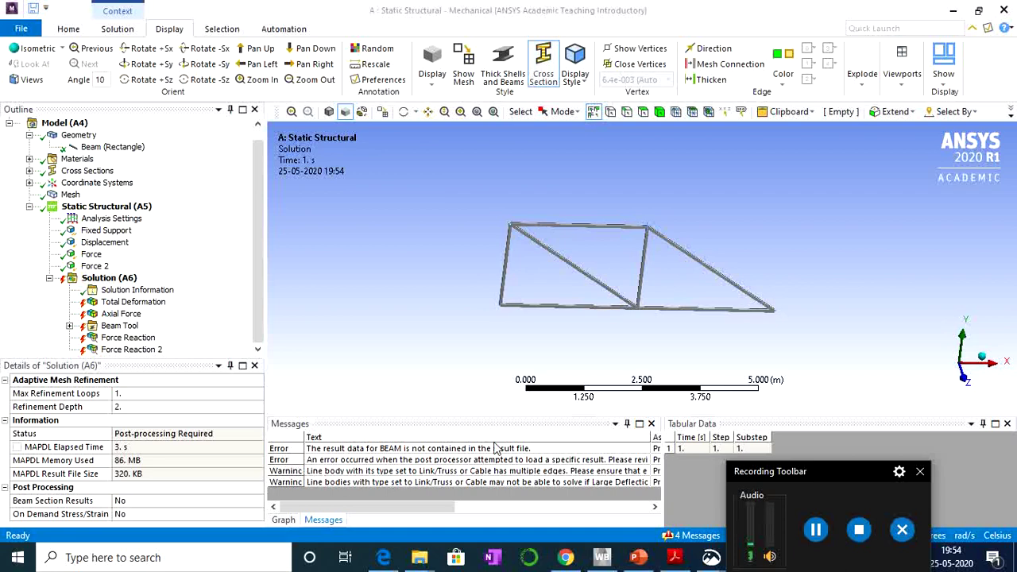
left_click_drag(806, 475, 925, 486)
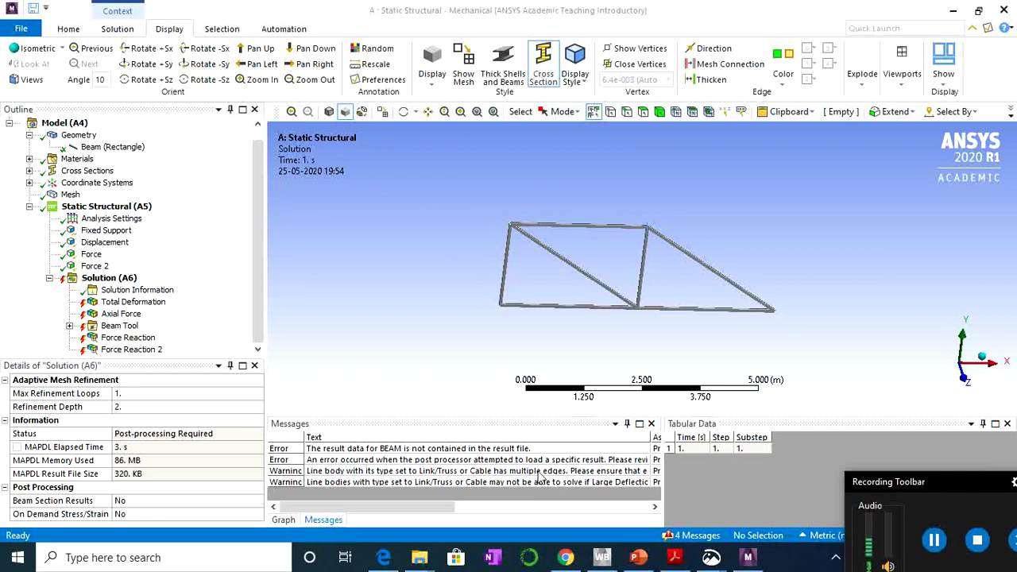
left_click(578, 473)
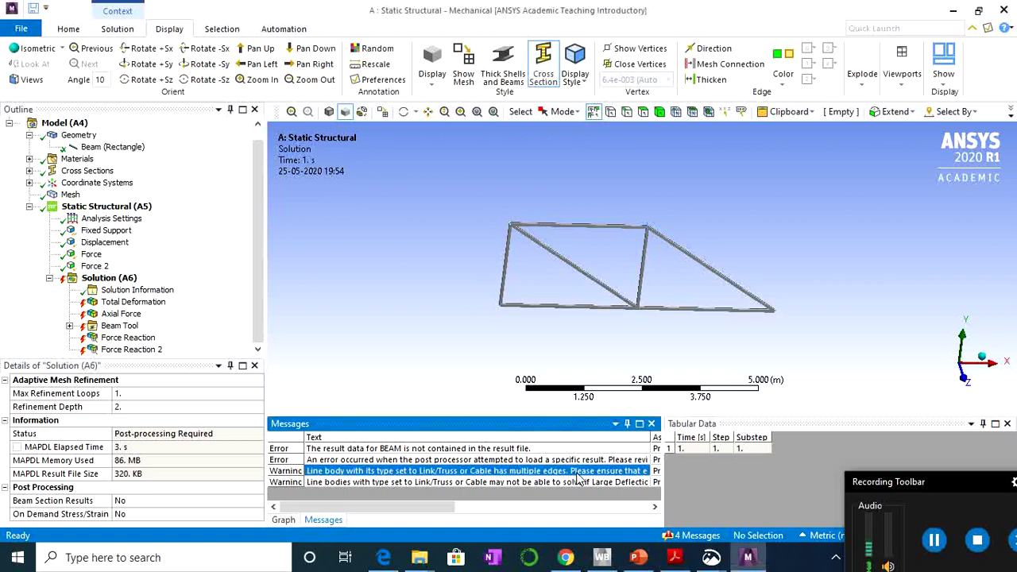
double_click(577, 474)
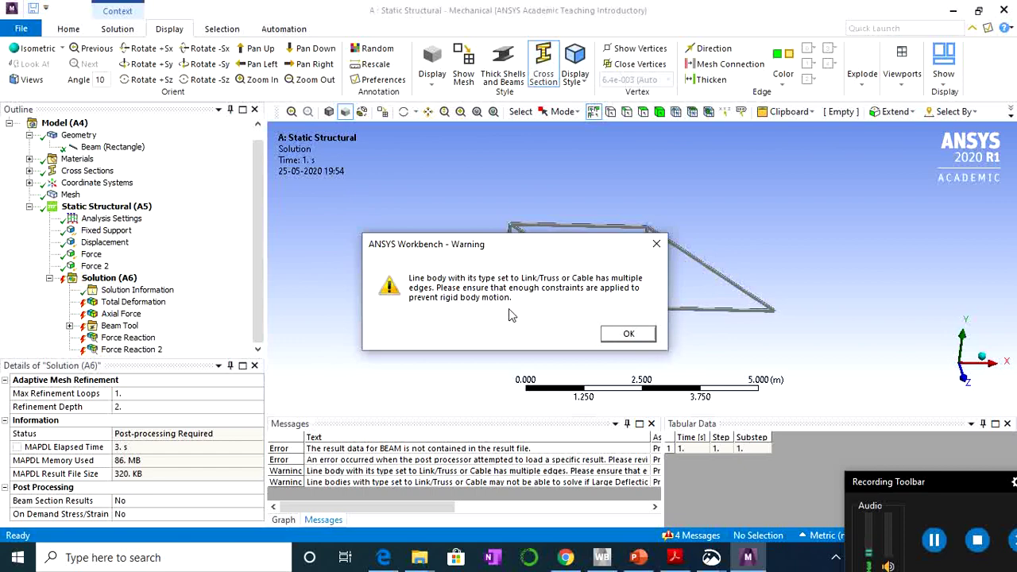
left_click(627, 336)
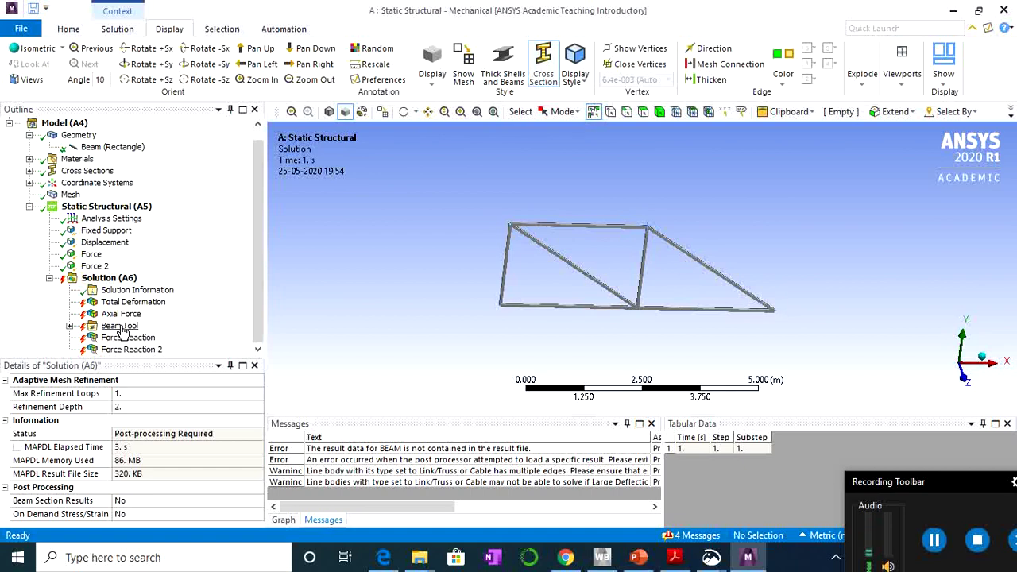
Delete the Beam Tool with its stress results from the Solution branch.
left_click(69, 326)
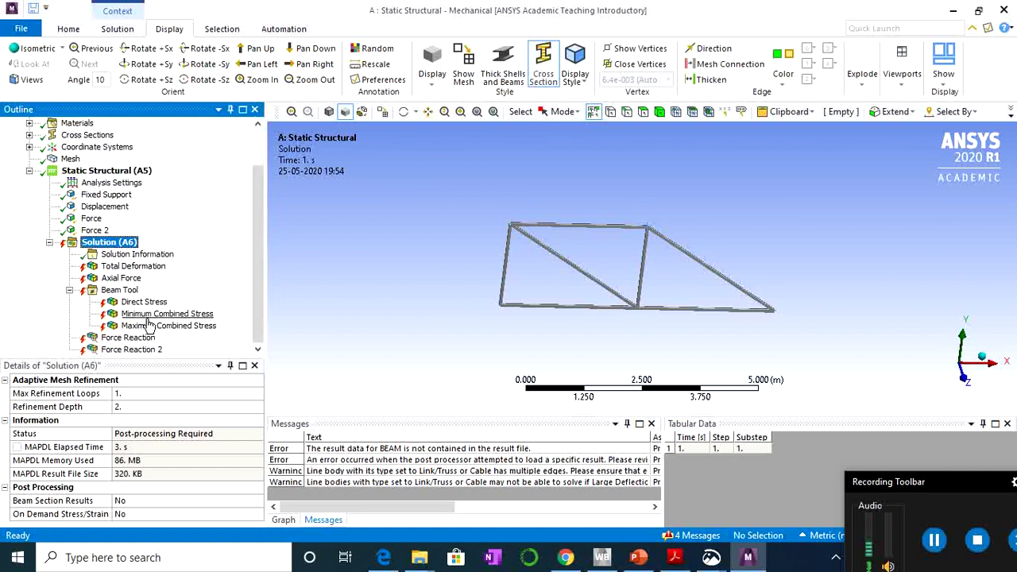
right_click(121, 291)
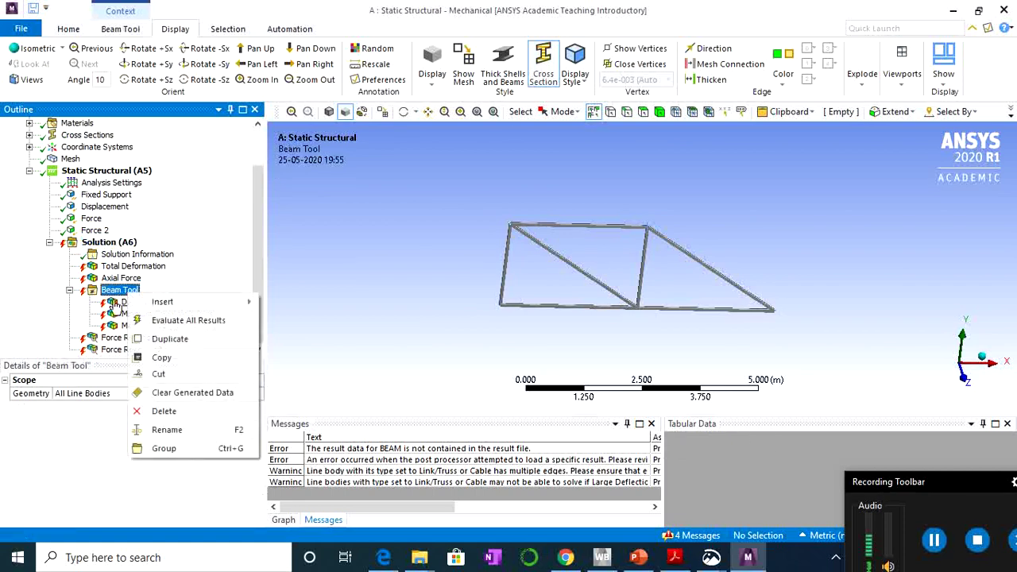
left_click(162, 410)
left_click(511, 332)
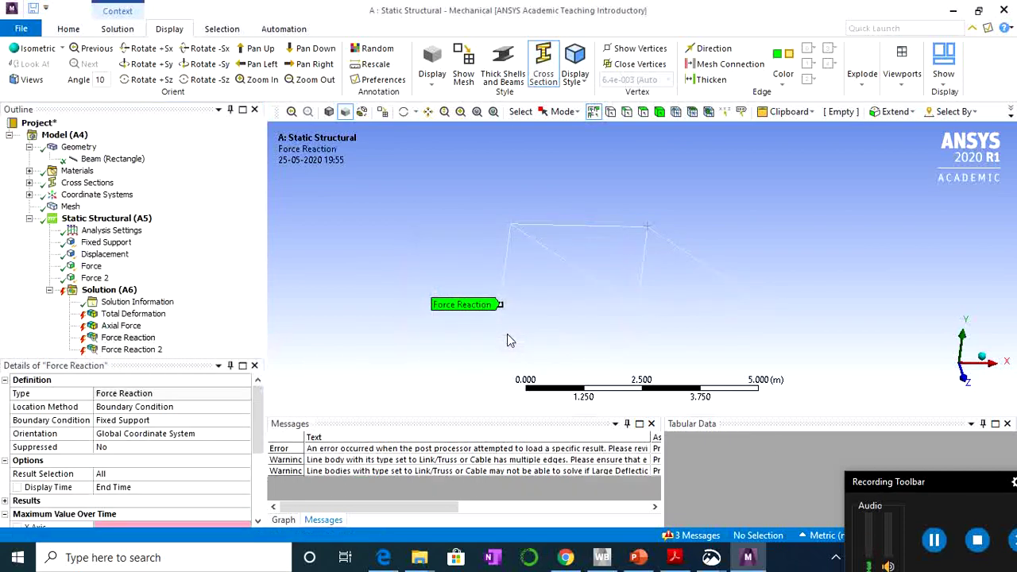
Delete the Axial Force and Total Deformation results from the Solution branch.
left_click(123, 326)
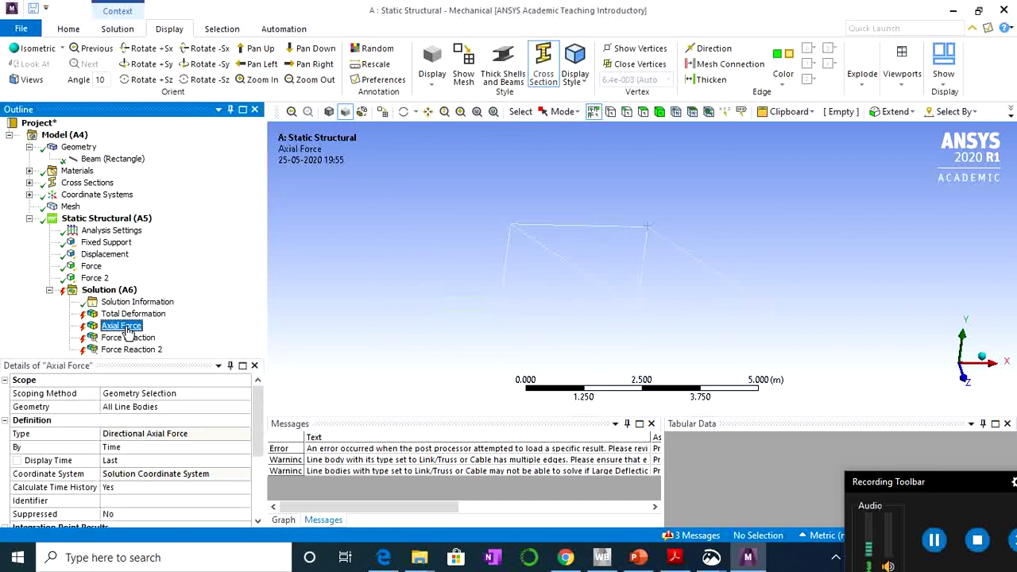
right_click(127, 332)
left_click(158, 279)
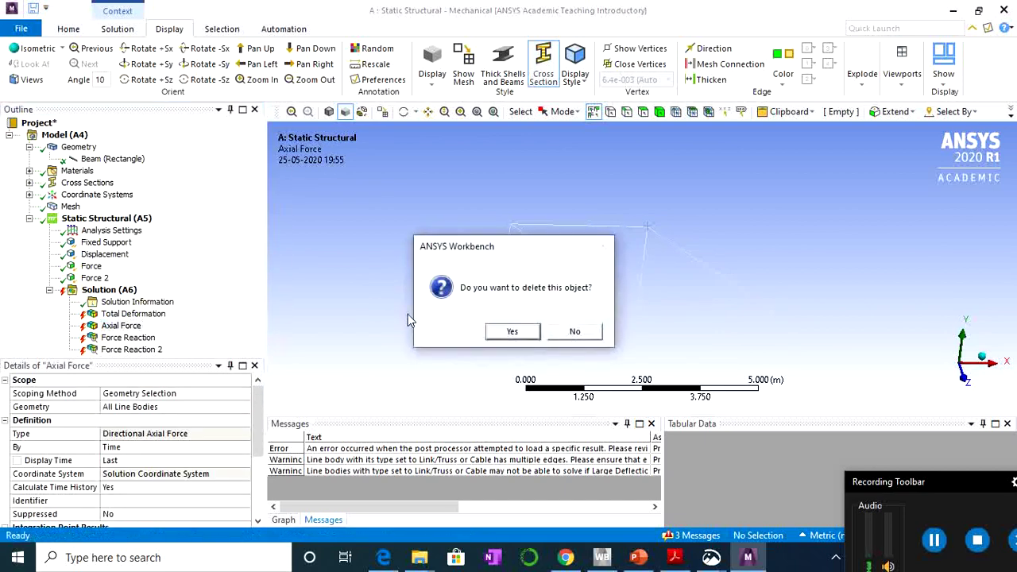
left_click(497, 331)
left_click(135, 315)
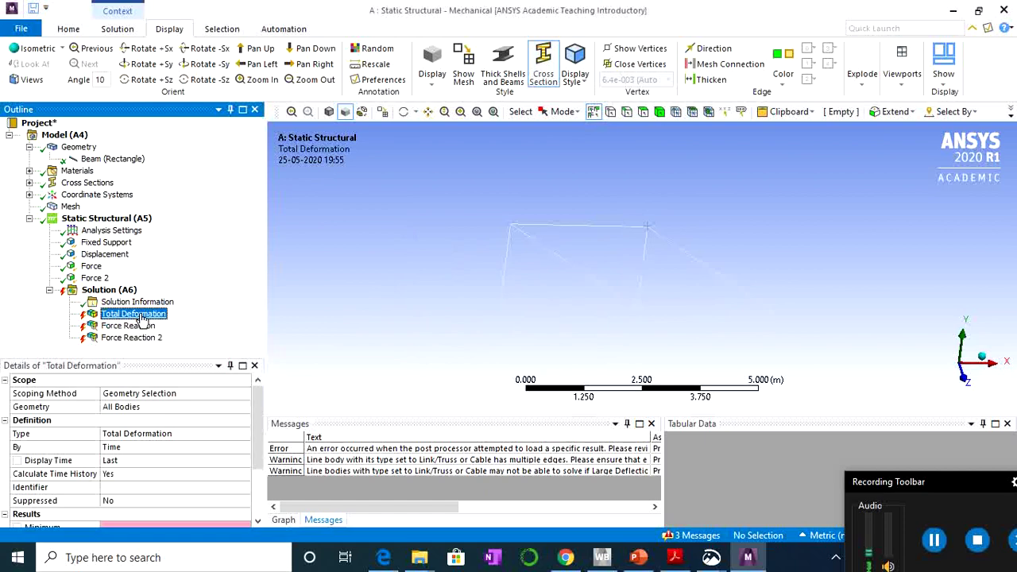
right_click(141, 318)
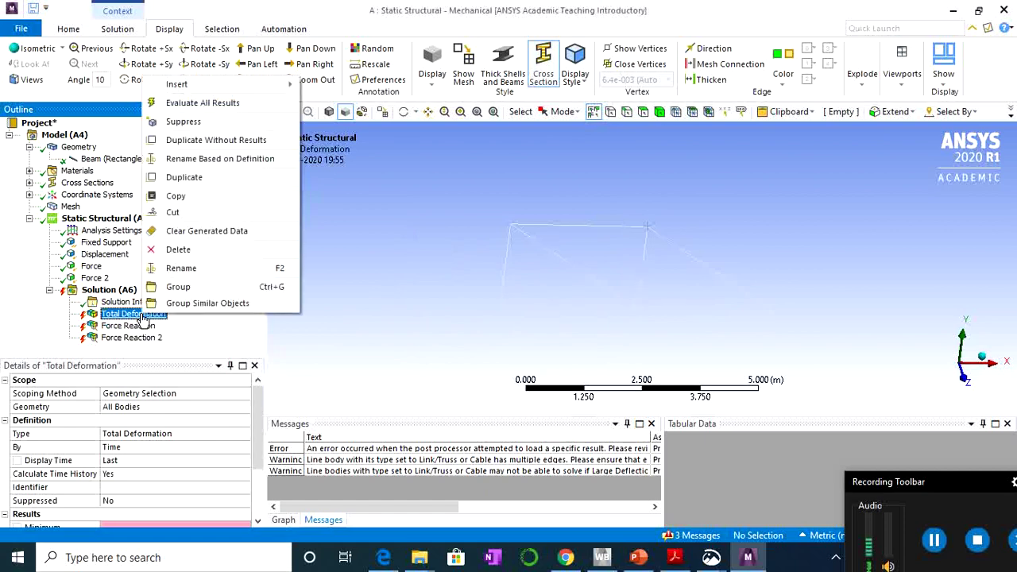
left_click(184, 250)
left_click(512, 331)
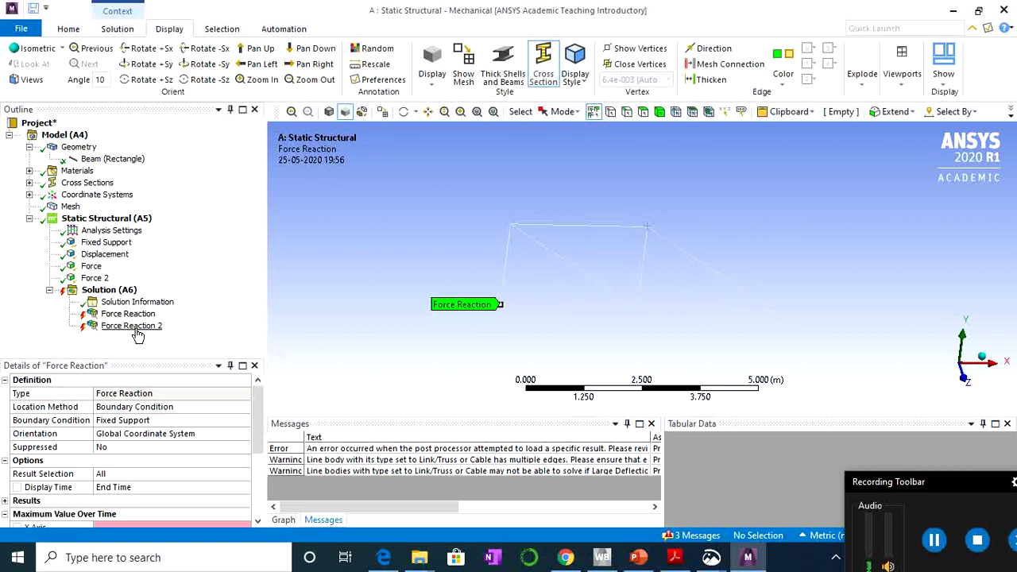
Insert a User Defined Result under Solution (A6).
left_click(111, 291)
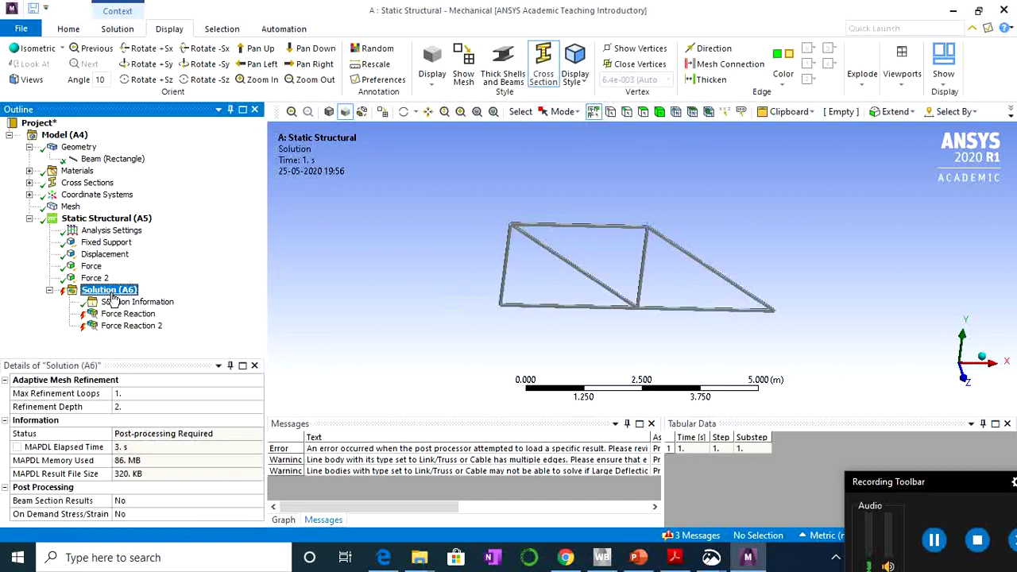
left_click(131, 302)
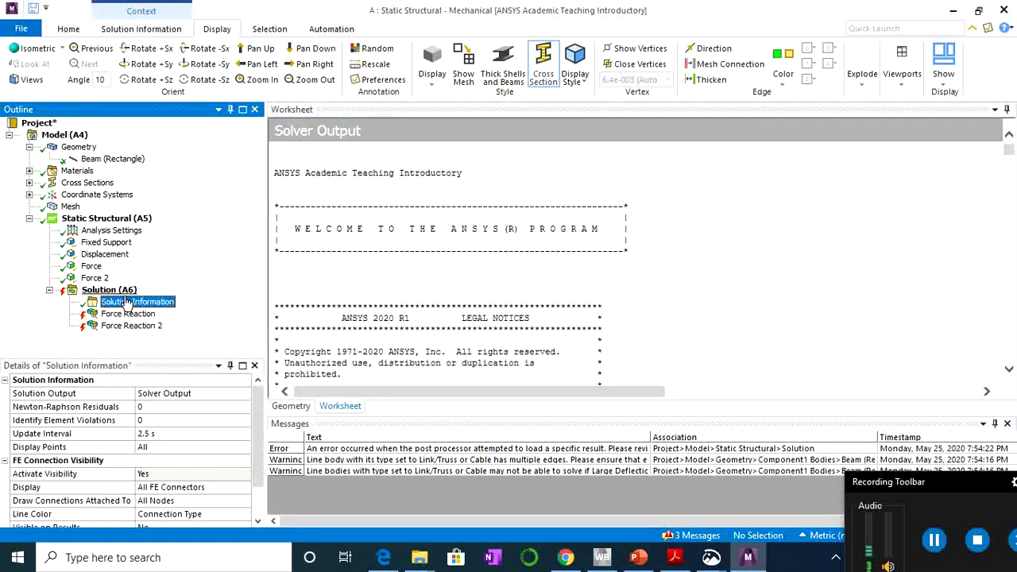
left_click(119, 294)
right_click(120, 294)
mouse_move(143, 301)
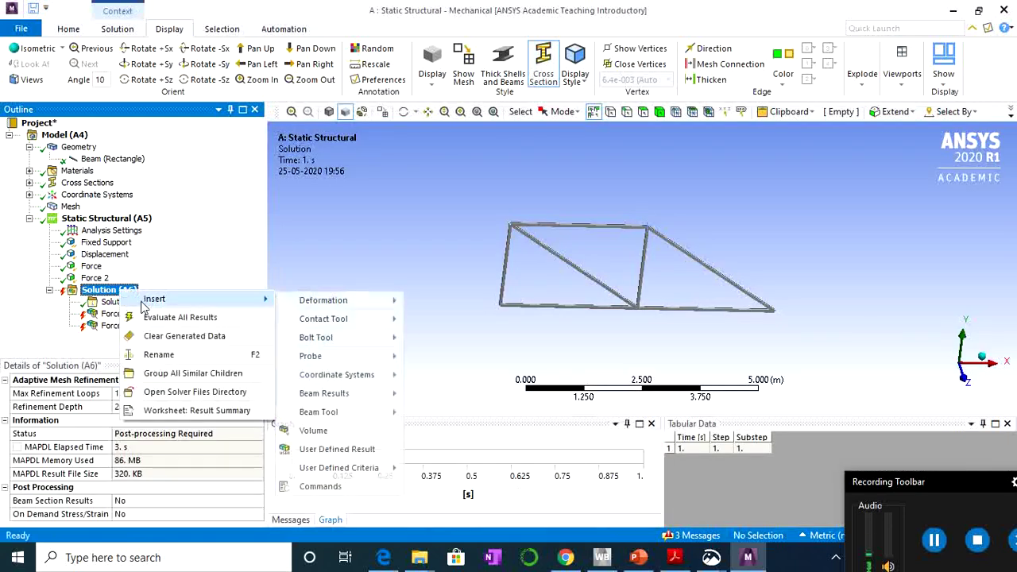
left_click(326, 449)
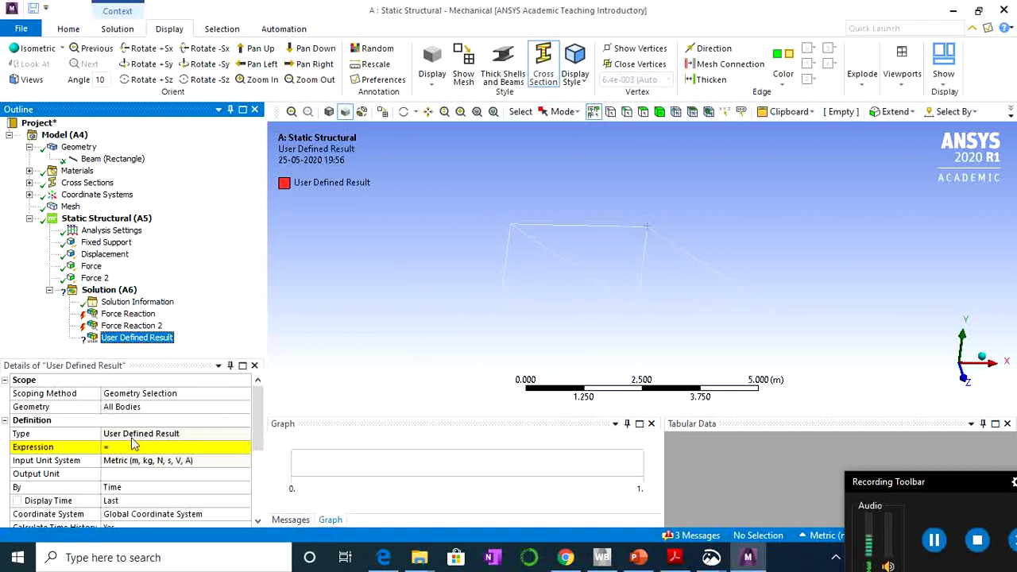
Set the User Defined Result's expression to SMISC1 and evaluate all results.
left_click(131, 446)
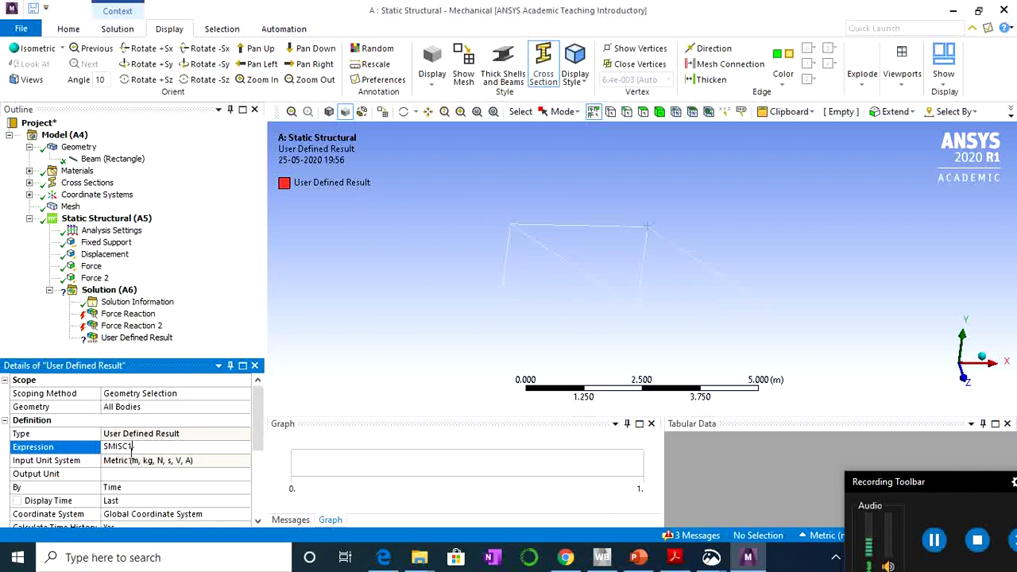
key("Return")
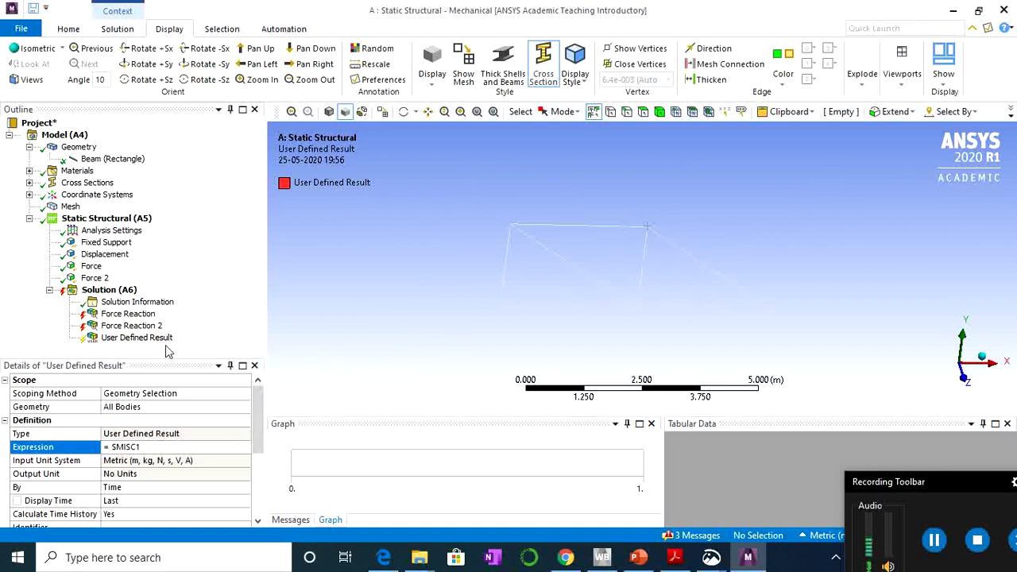
right_click(139, 340)
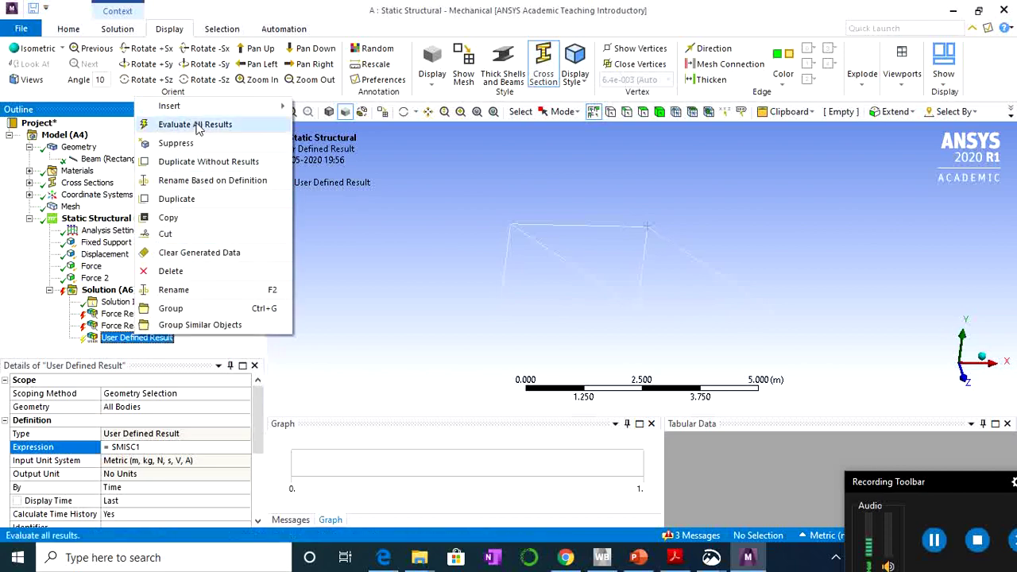
left_click(371, 209)
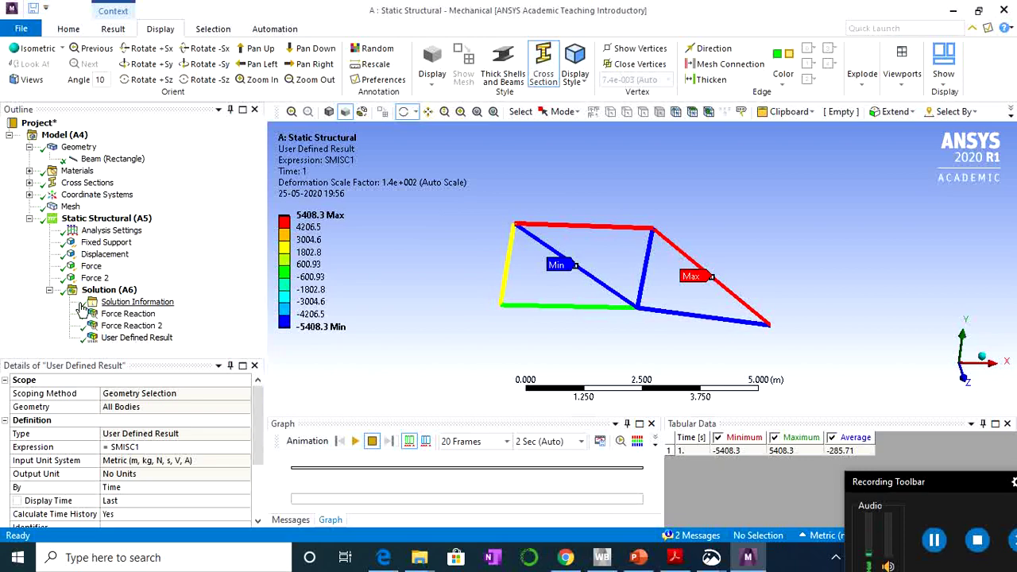
Compare the User Defined Result's member forces with the truss member forces on the PowerPoint slide.
left_click(144, 339)
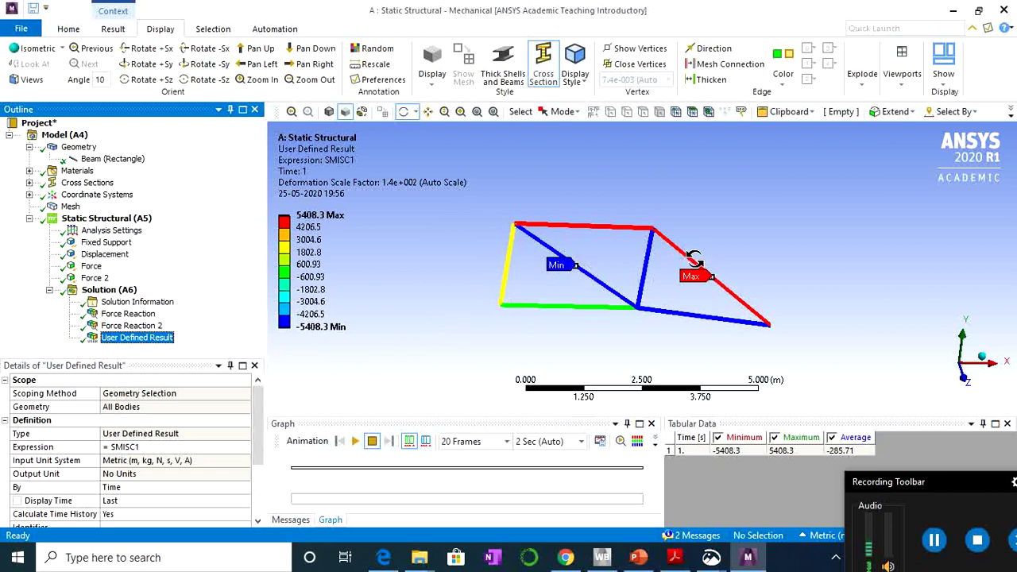
left_click(306, 334)
left_click(637, 557)
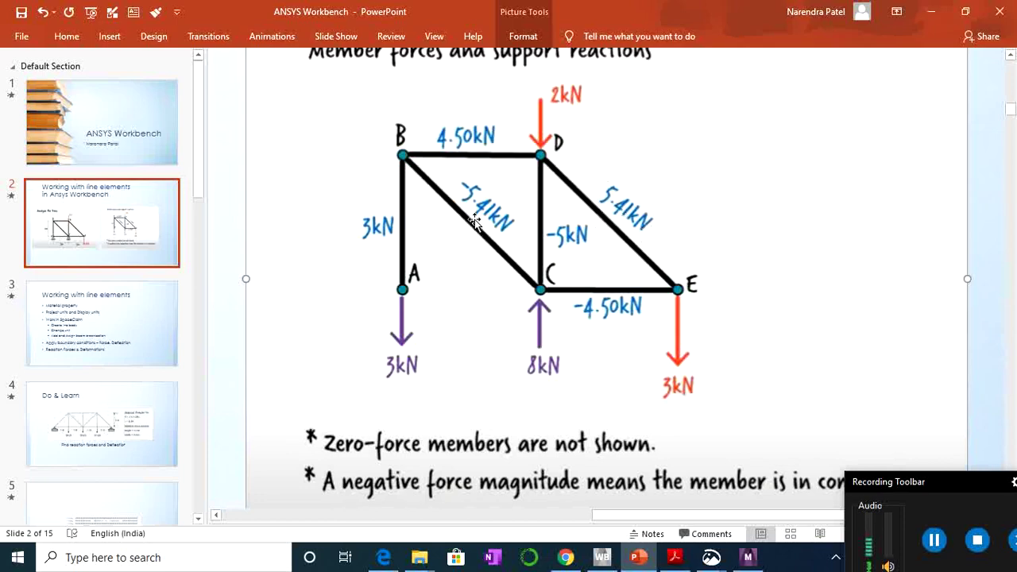
left_click(938, 13)
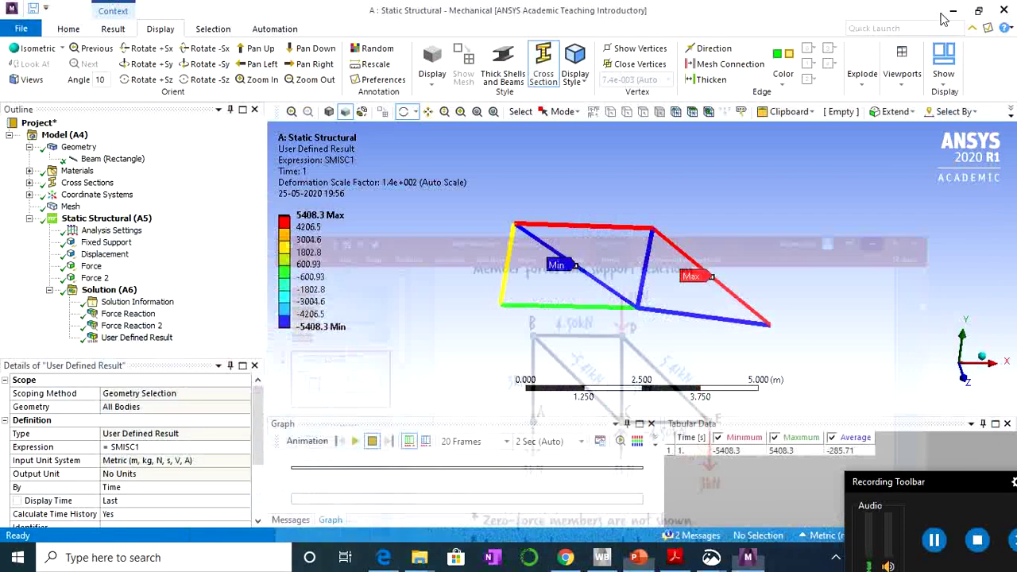
Compare the Force Reaction result at the fixed support with the reaction at joint A on the PowerPoint slide.
left_click(127, 314)
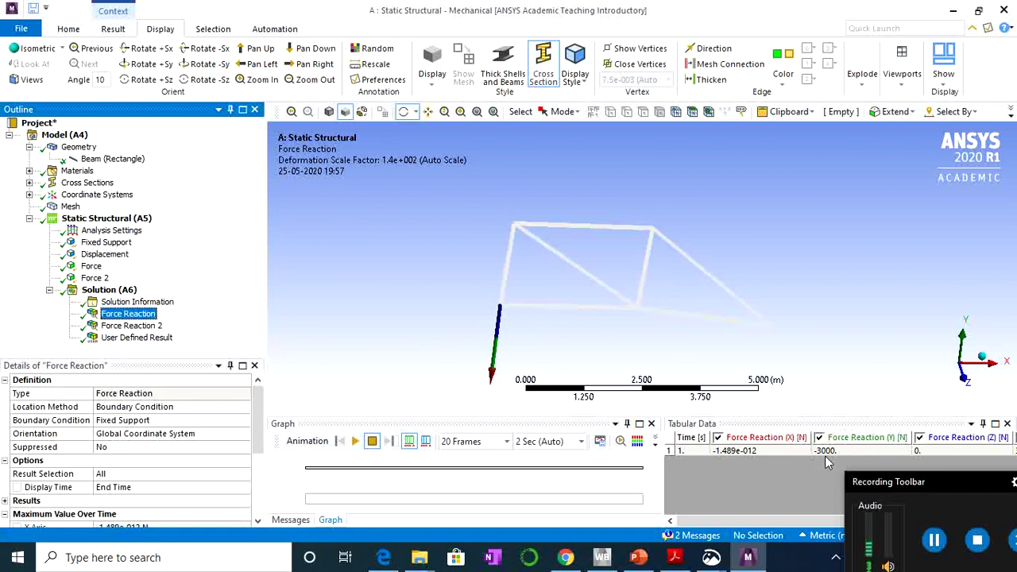
left_click(639, 558)
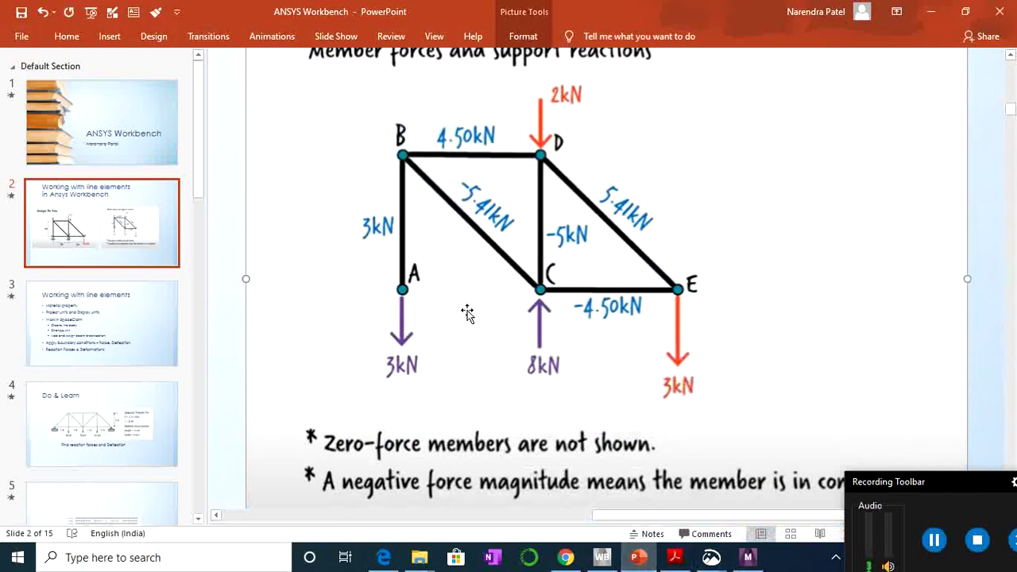
left_click(941, 12)
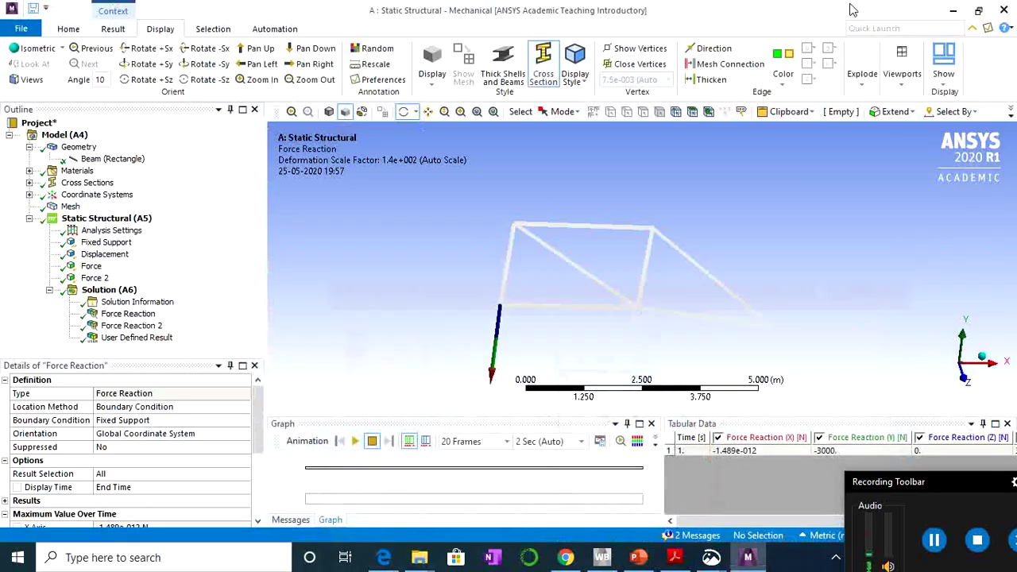
Check the Link/Truss model's Force Reaction 2 at the displacement support against the joint C reaction on the PowerPoint slide.
left_click(133, 326)
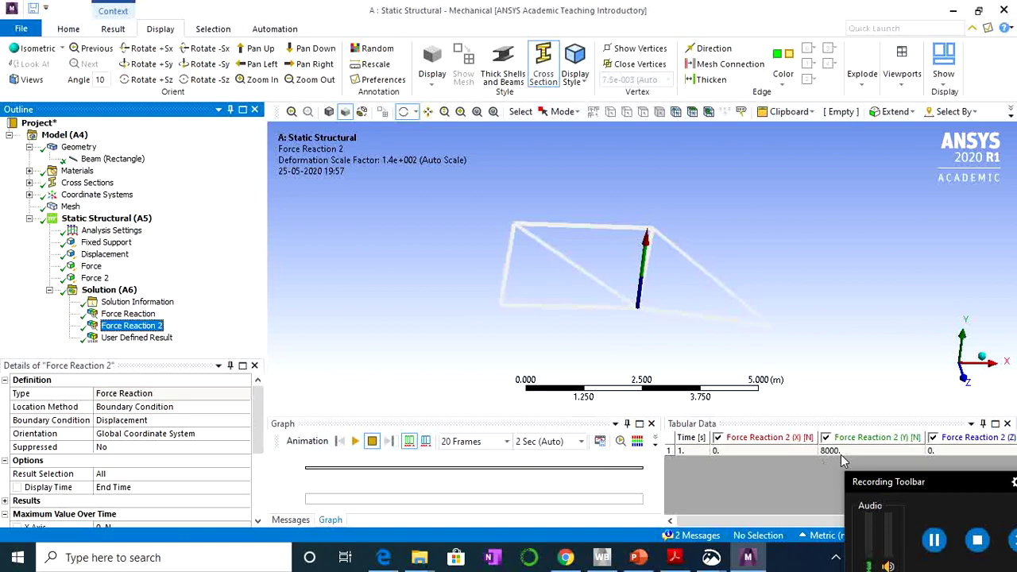
left_click(635, 561)
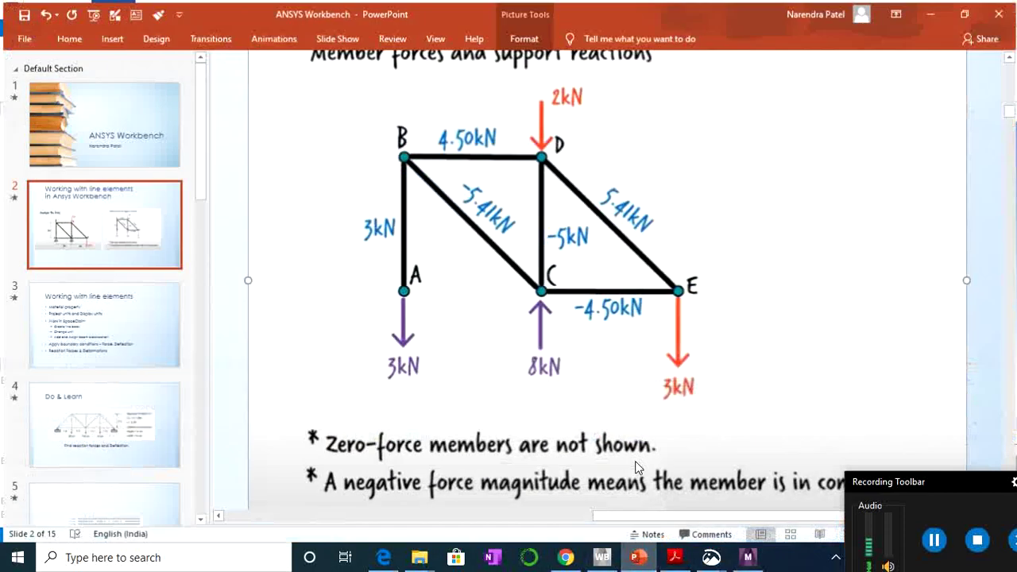
left_click(931, 12)
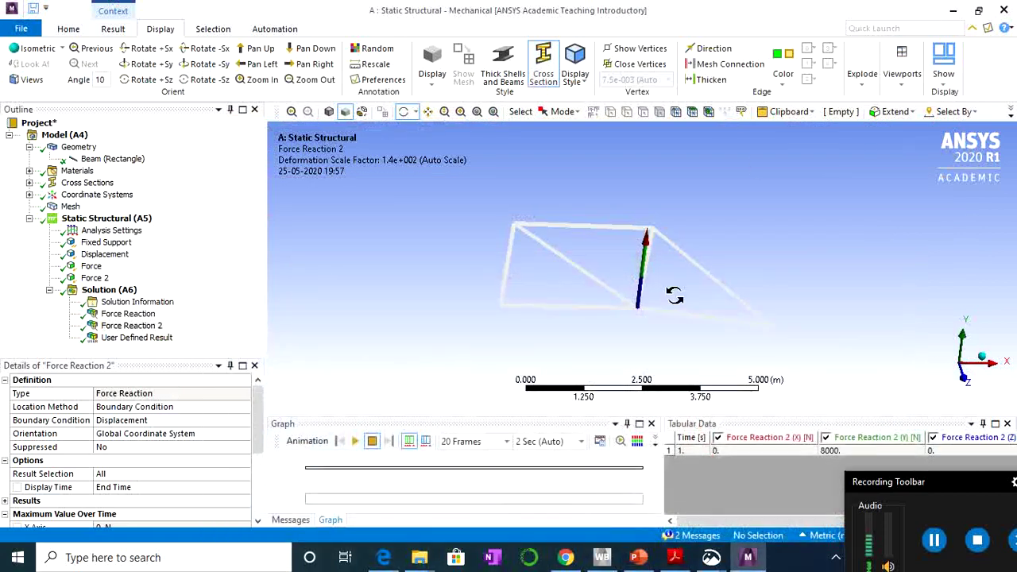